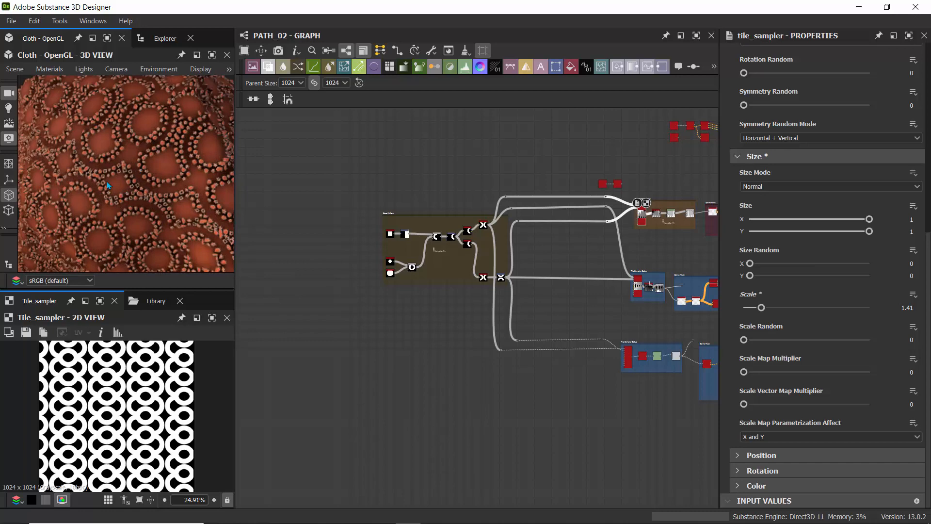
- Inspect the bead-patterned fabric material on the cloth model up close, from a distance and from another angle
scroll(116, 164, up, 3)
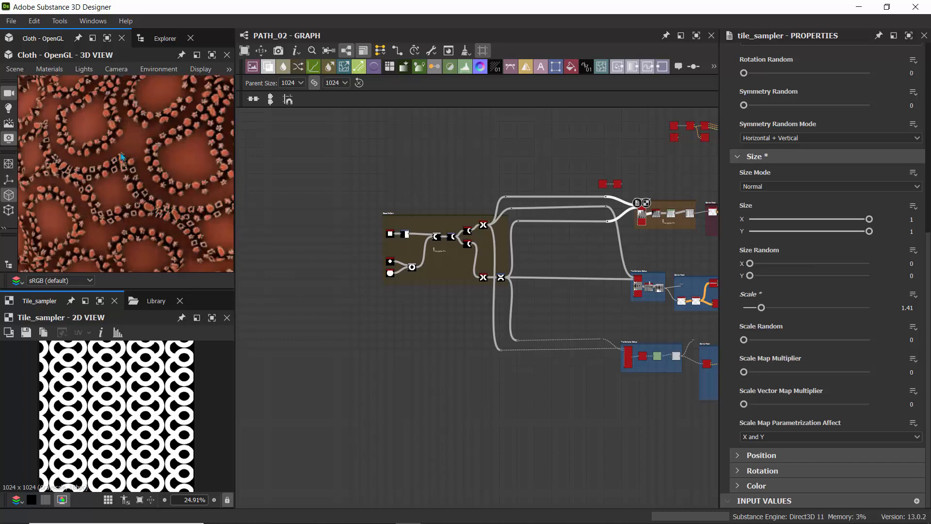
scroll(122, 156, down, 6)
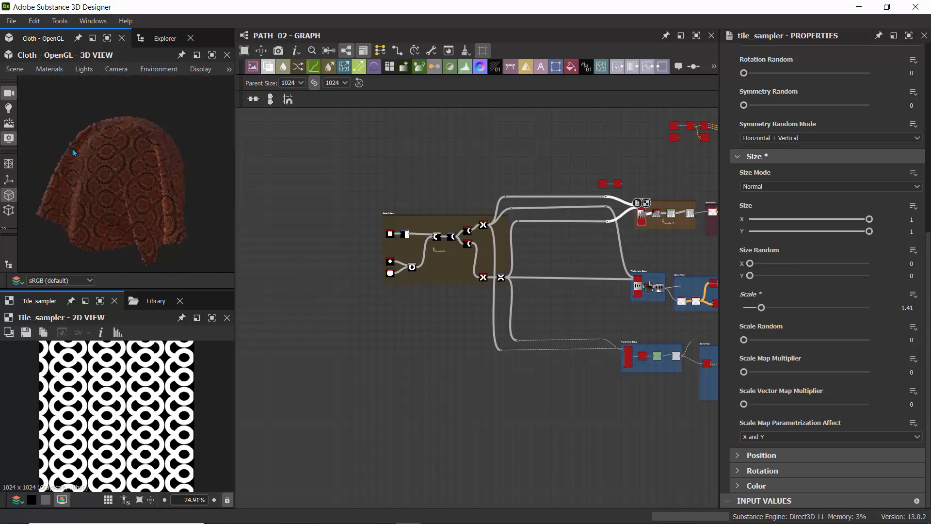
drag(72, 152, 152, 159)
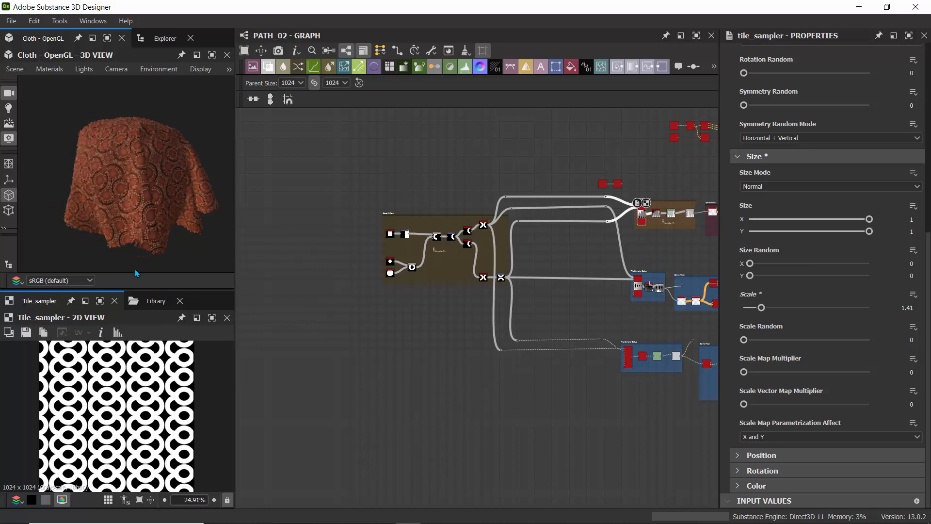
- Browse the library's Spline & Path Tools category, comparing the nodes under Spline tools and Path tools, and collapse it
click(156, 300)
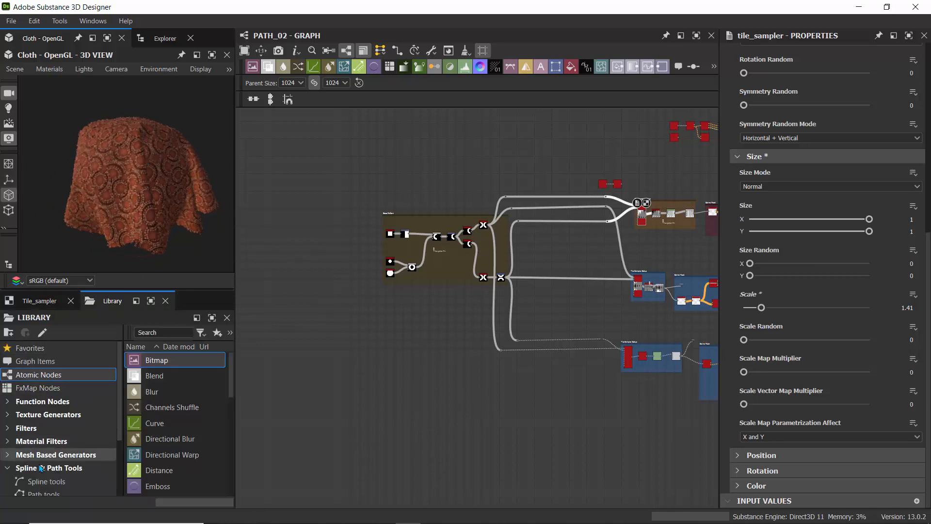
click(41, 481)
scroll(42, 484, down, 2)
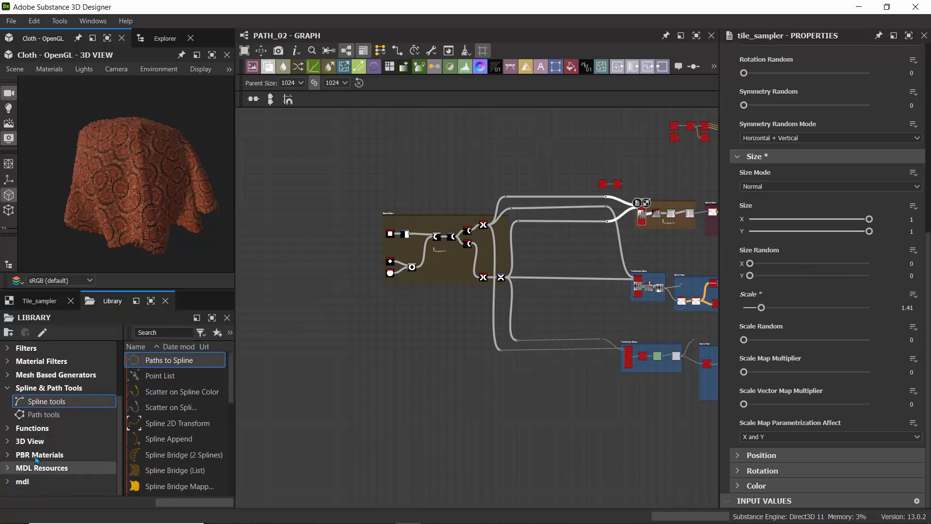
click(36, 415)
click(39, 402)
click(41, 414)
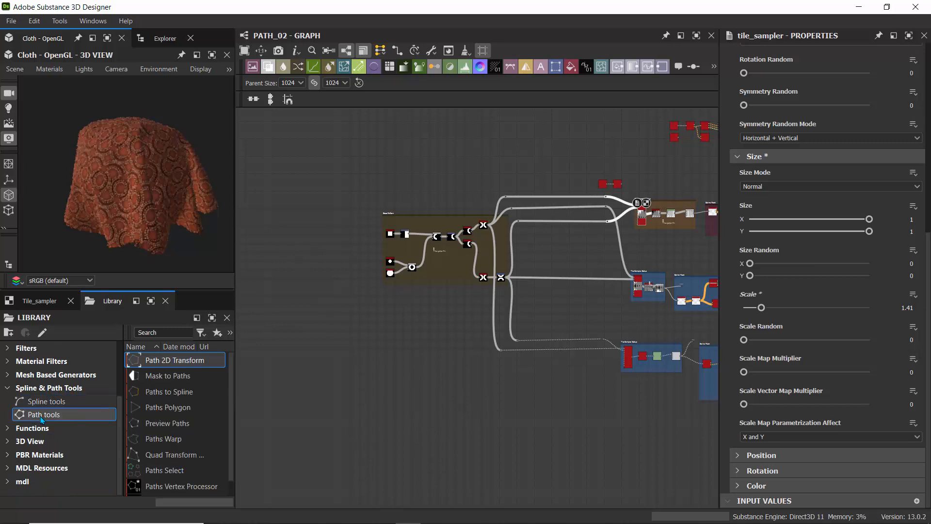
click(41, 403)
click(42, 415)
click(42, 404)
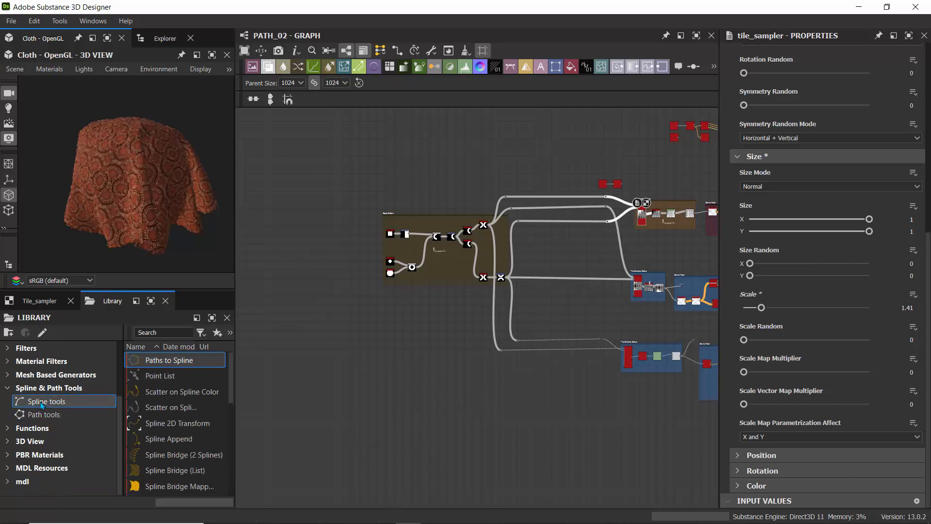
click(8, 389)
- Review the Base Pattern frame in the graph and preview its final Mirror Grayscale and Transformation 2D outputs
mouse_move(446, 175)
middle_down()
mouse_move(392, 167)
mouse_move(377, 204)
mouse_move(441, 174)
middle_up()
scroll(439, 177, up, 6)
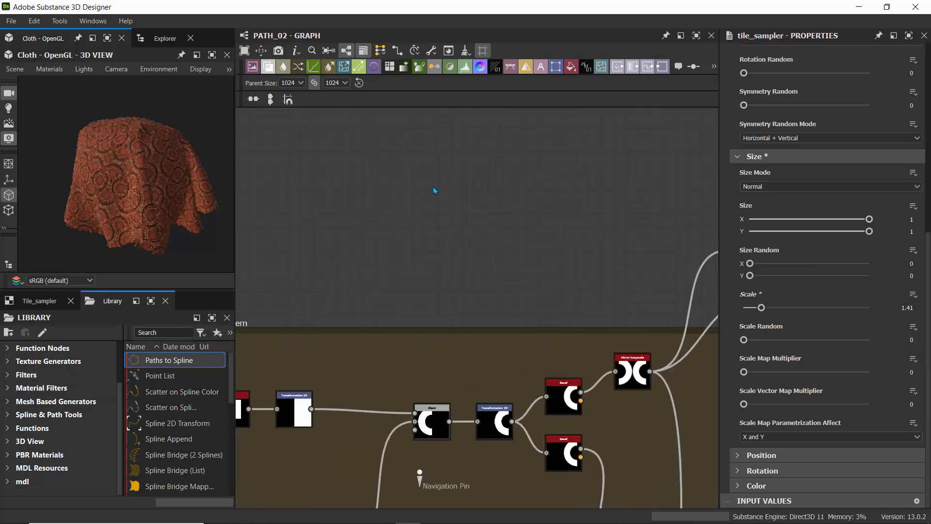
click(31, 302)
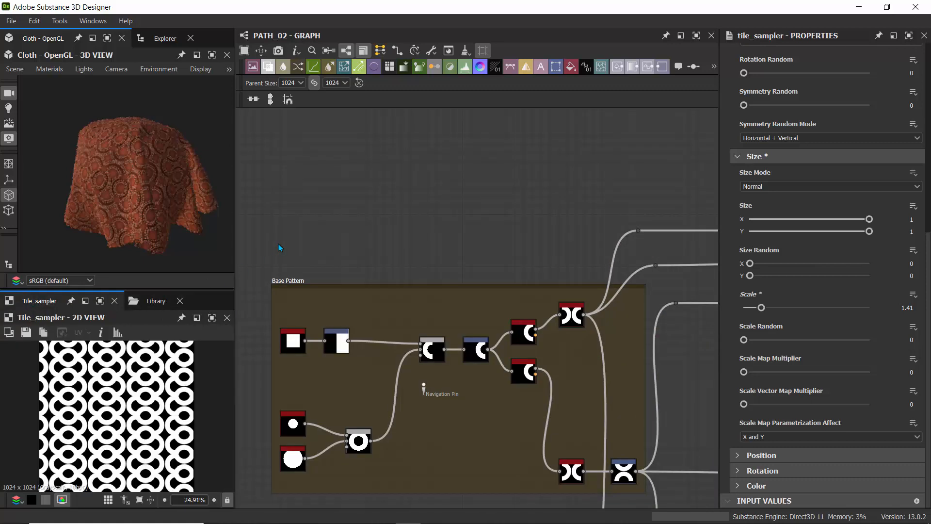
middle_drag(280, 247, 484, 175)
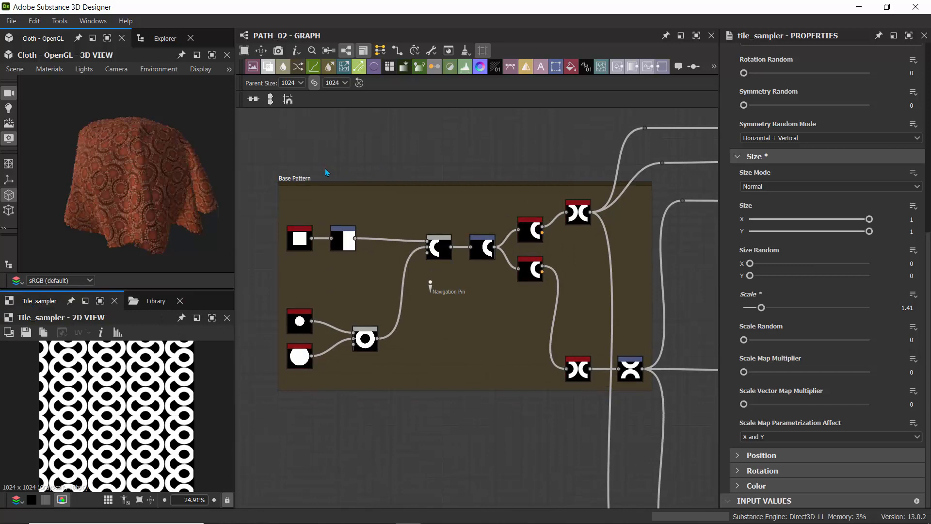
scroll(324, 169, up, 3)
scroll(324, 169, down, 1)
middle_drag(374, 219, 366, 167)
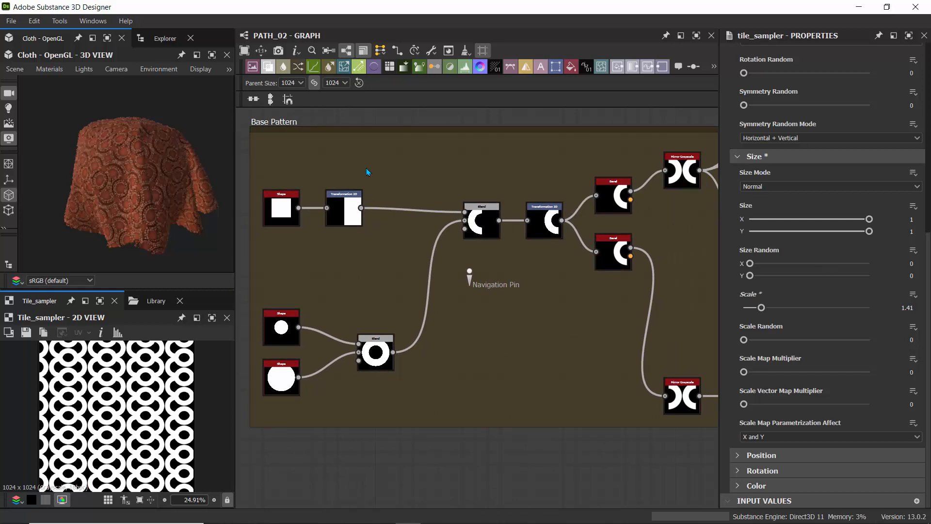
middle_drag(376, 181, 270, 180)
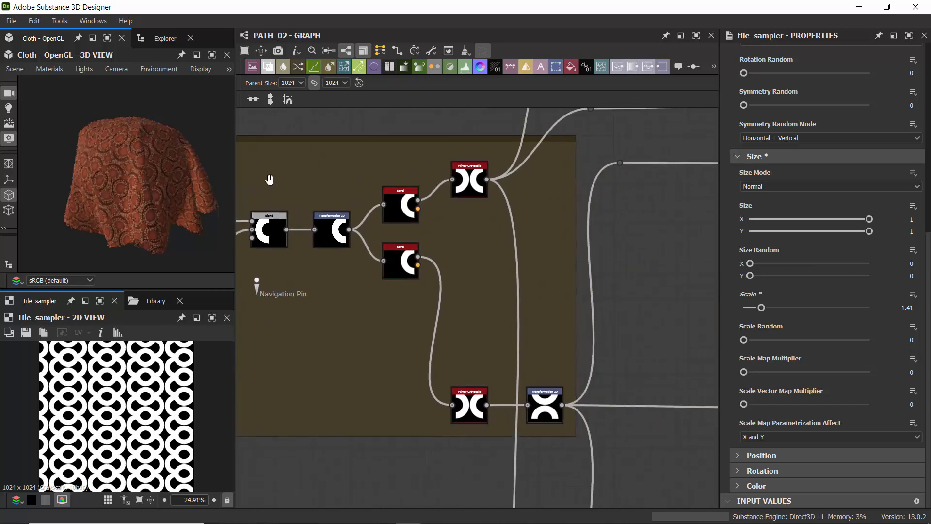
double_click(470, 180)
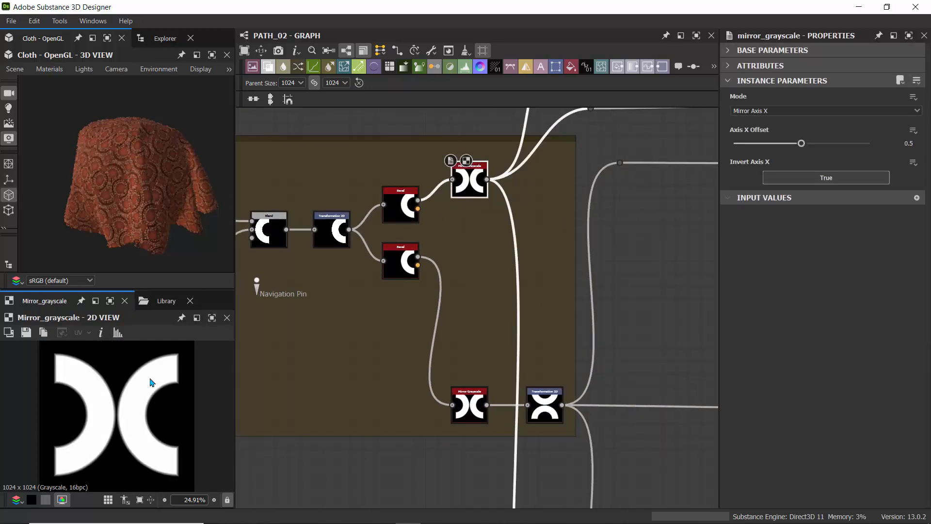
double_click(545, 405)
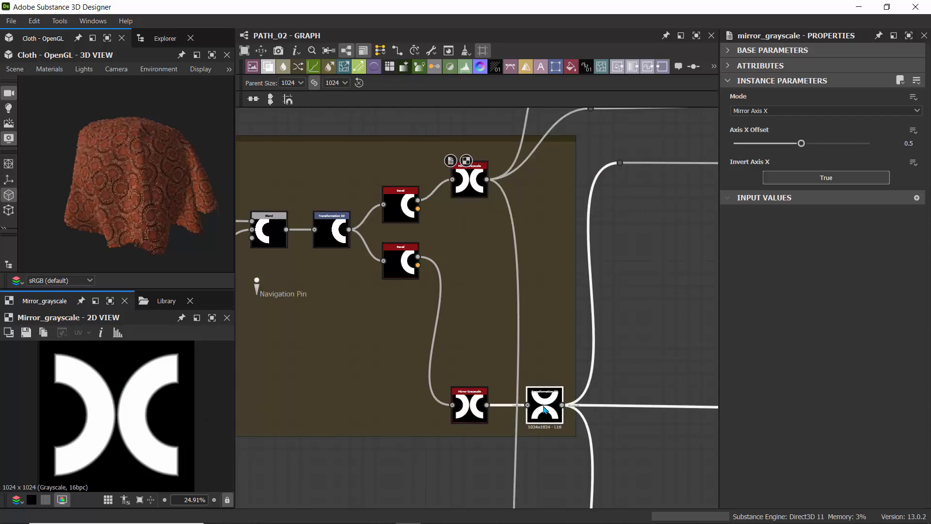
- Examine the parameters of the small and large disc Shape nodes and the Blend node that combines them into a ring
middle_drag(425, 328, 704, 335)
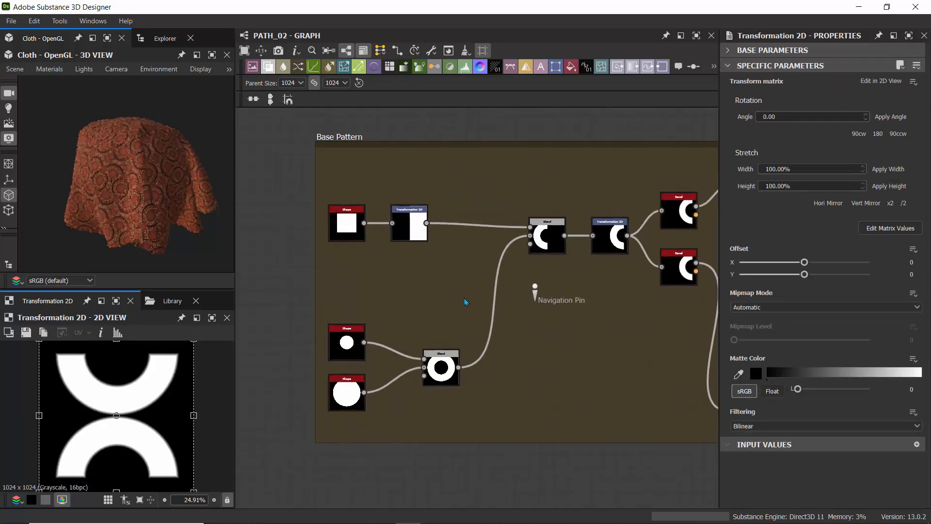
double_click(342, 334)
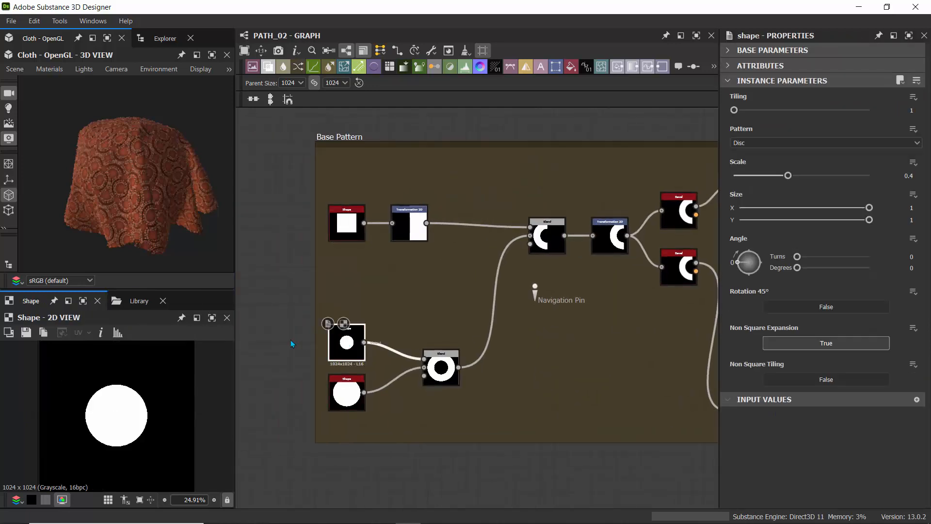
double_click(343, 378)
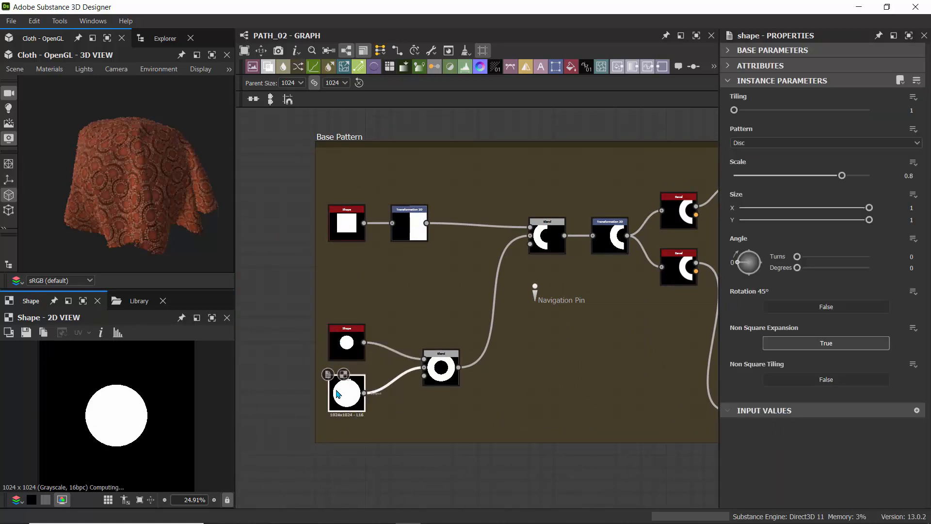
scroll(337, 388, up, 4)
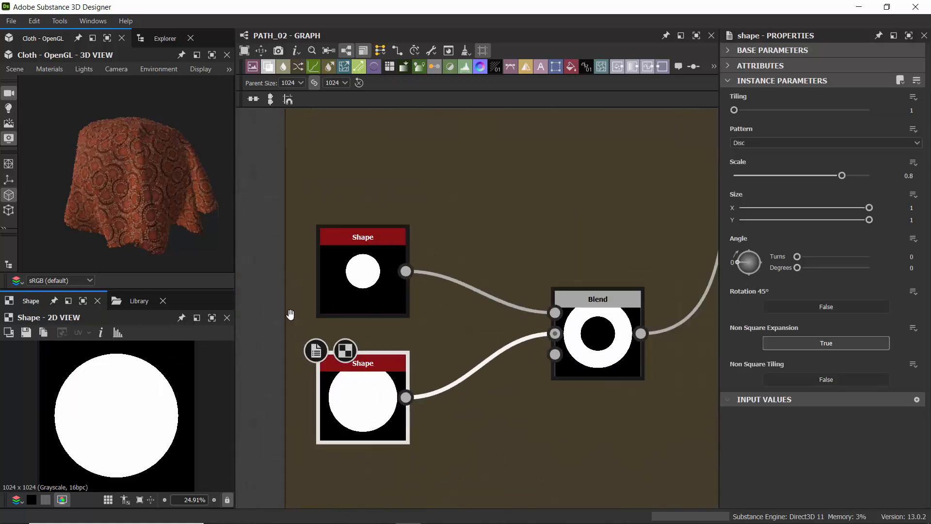
middle_drag(282, 347, 291, 306)
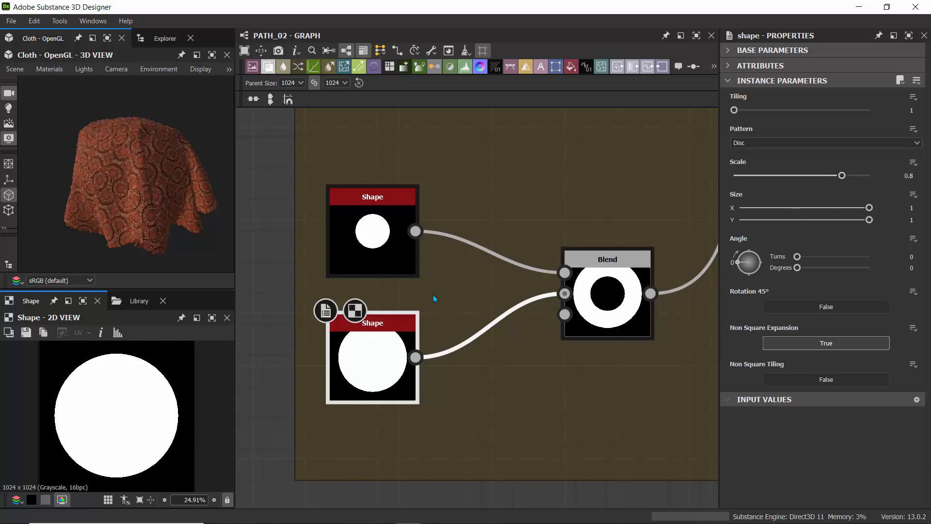
click(379, 221)
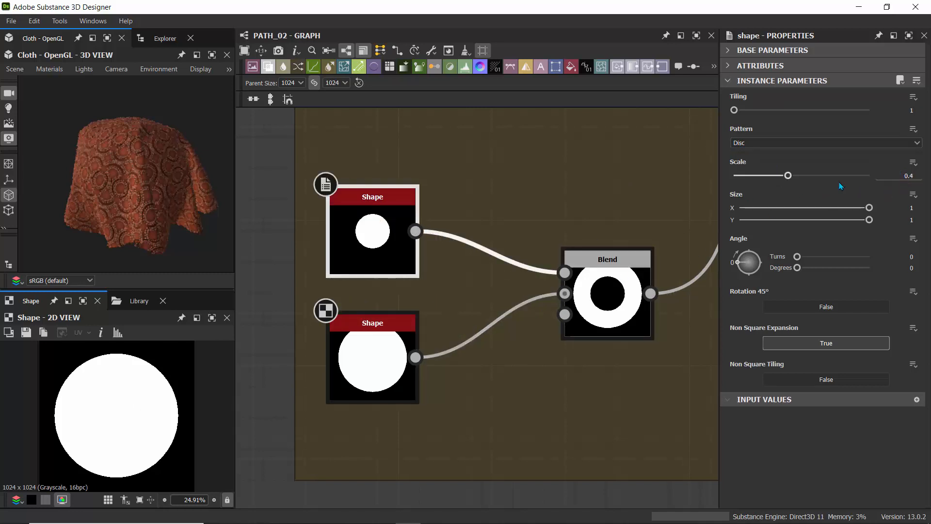
click(371, 357)
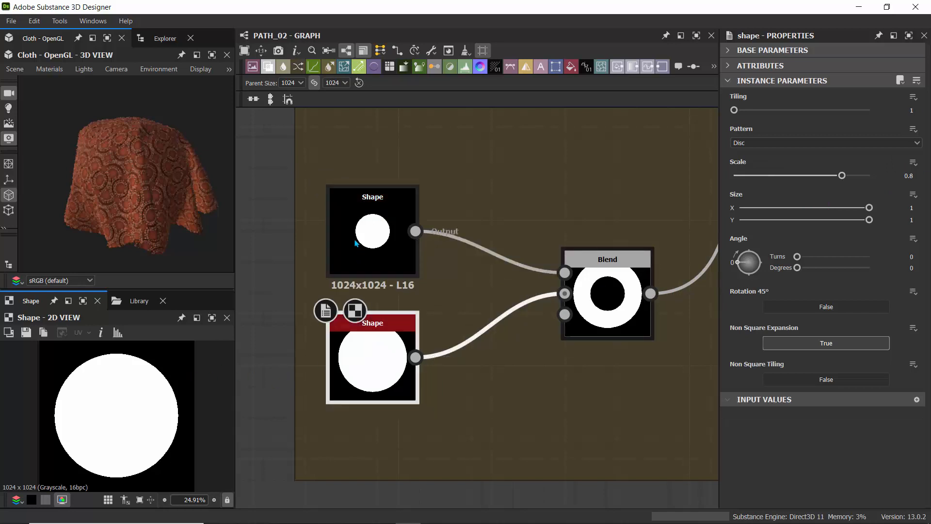
click(611, 283)
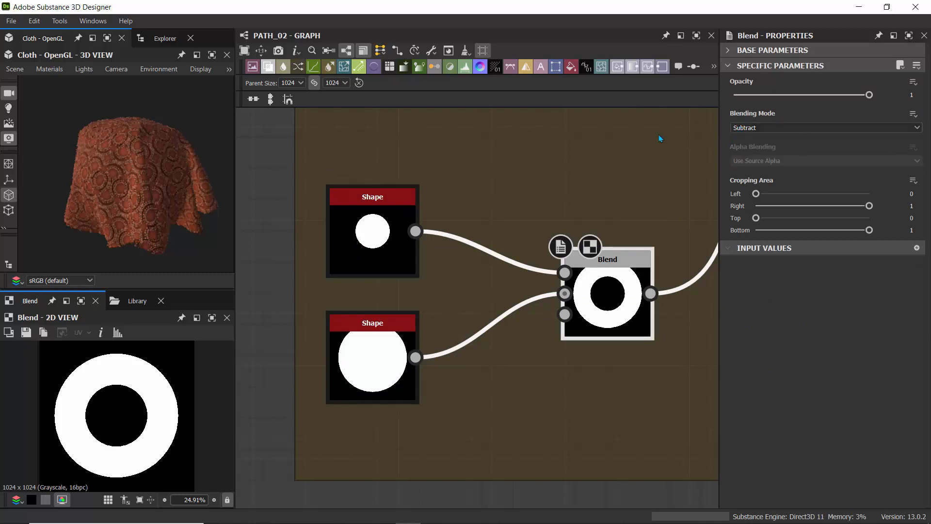
- Examine the square Shape node's parameters and the offset of the Transformation 2D node it feeds, viewing the whole transform frame
scroll(505, 155, down, 4)
middle_drag(499, 151, 367, 298)
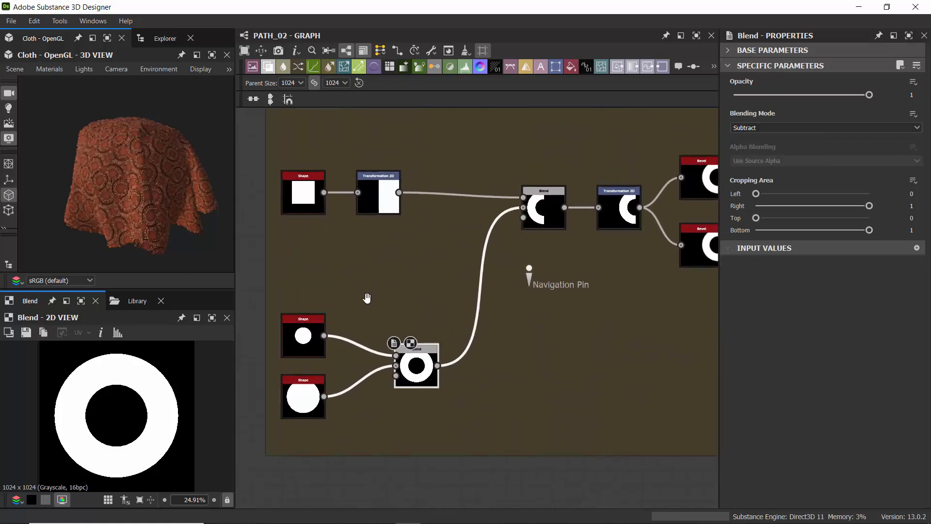
middle_drag(372, 258, 445, 284)
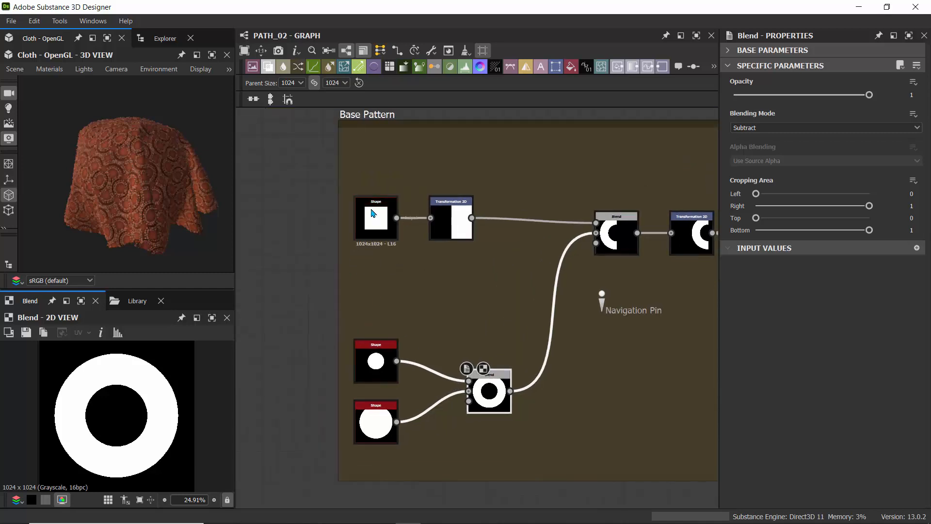
scroll(376, 218, up, 2)
scroll(378, 222, up, 2)
scroll(377, 222, down, 1)
click(377, 222)
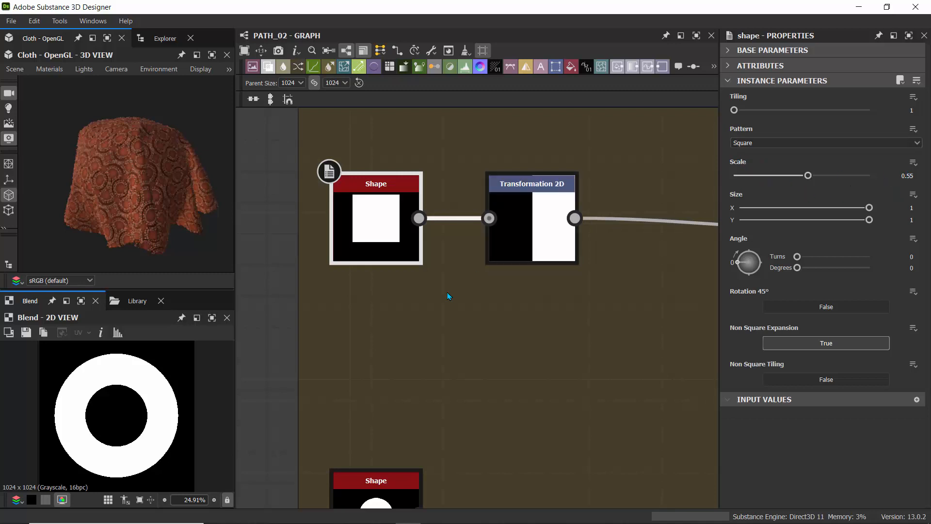
double_click(492, 223)
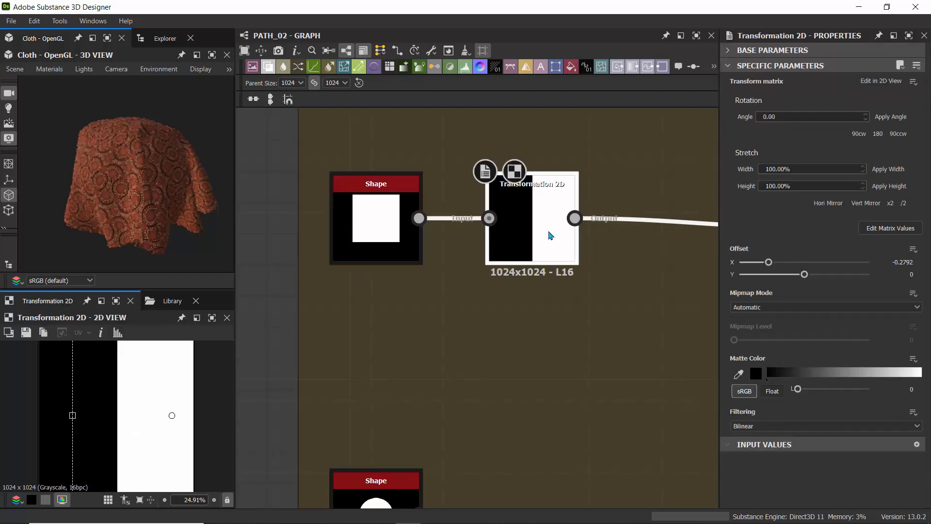
click(376, 213)
click(516, 222)
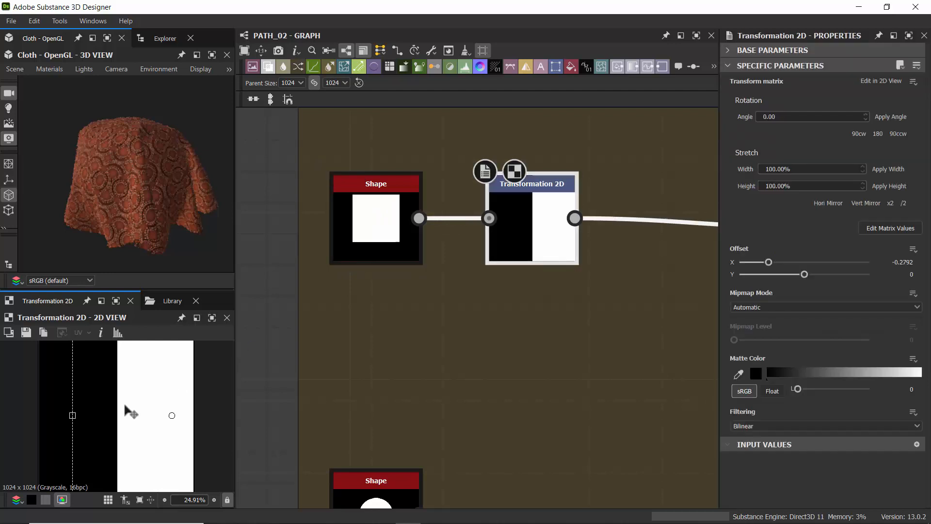
scroll(131, 408, down, 4)
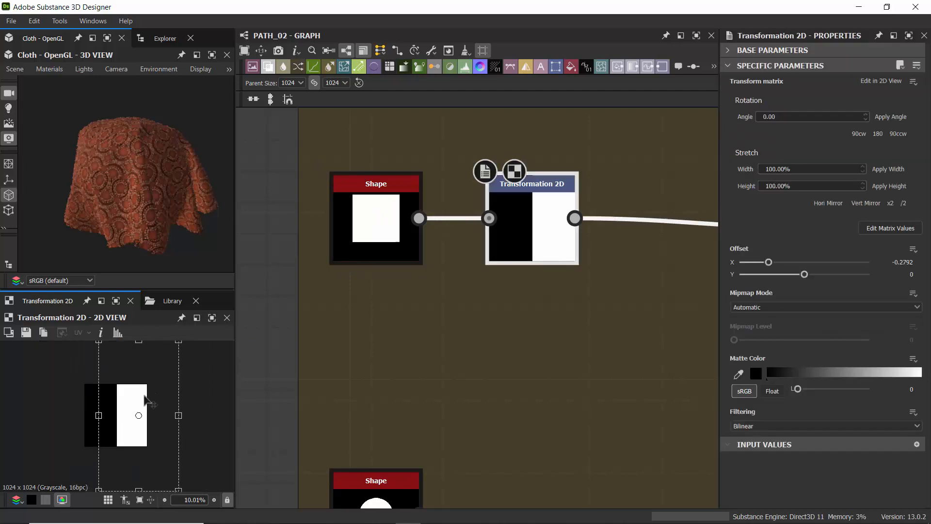
- Preview the ring Blend and the half-ring Blend, and check the settings of the Transformation 2D node that follows
scroll(462, 320, down, 3)
middle_drag(461, 330, 326, 319)
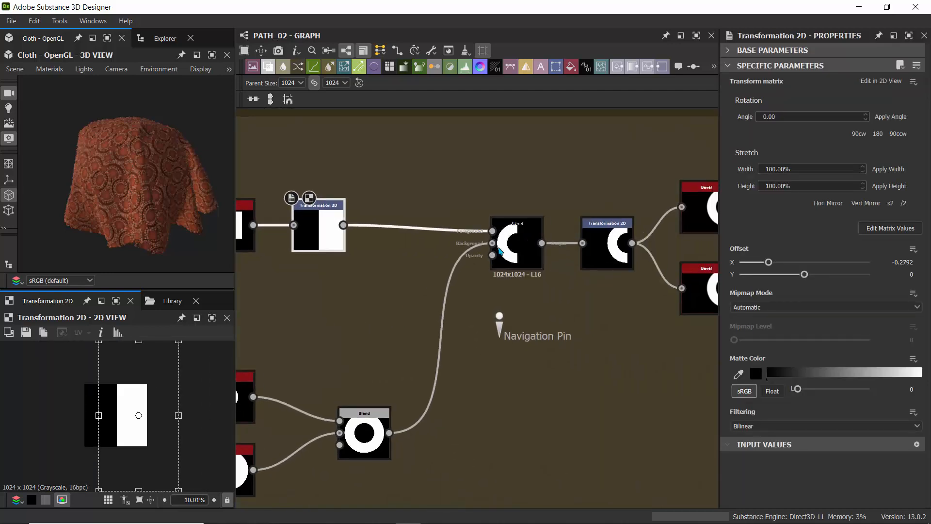
click(362, 440)
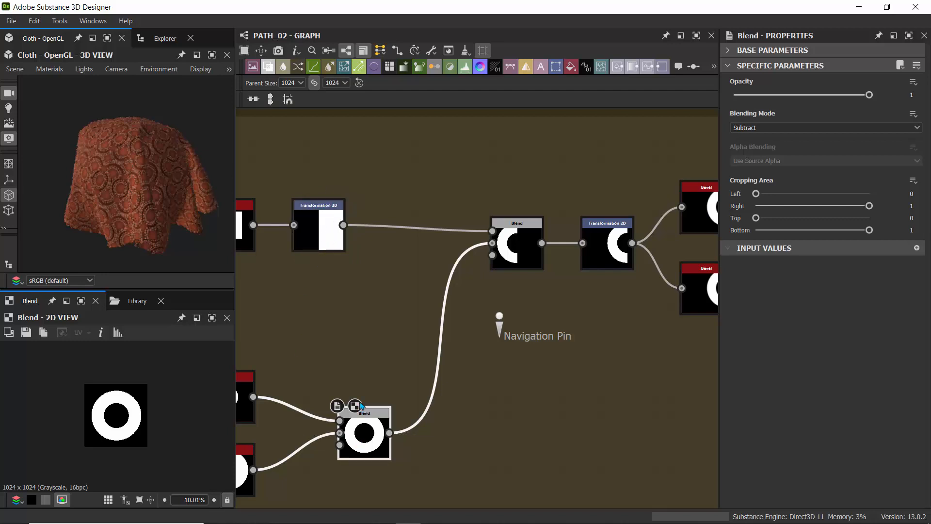
click(525, 243)
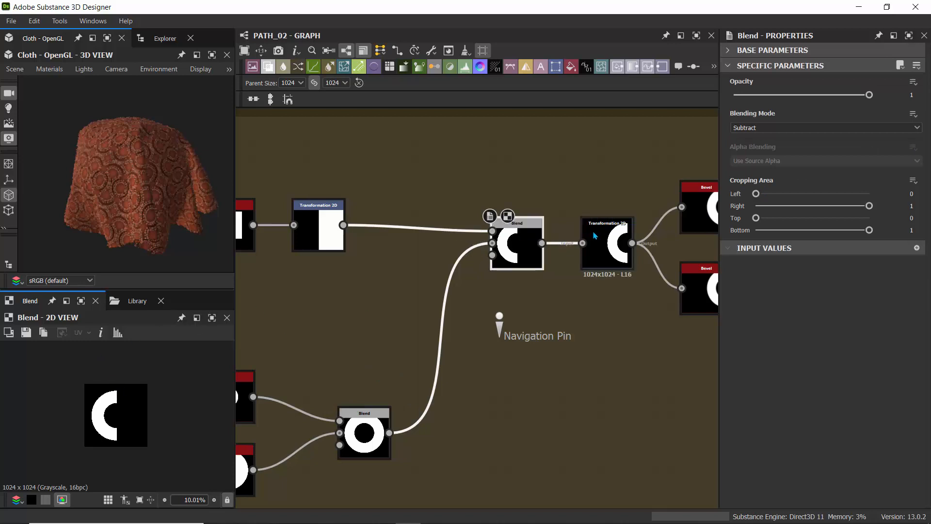
click(606, 248)
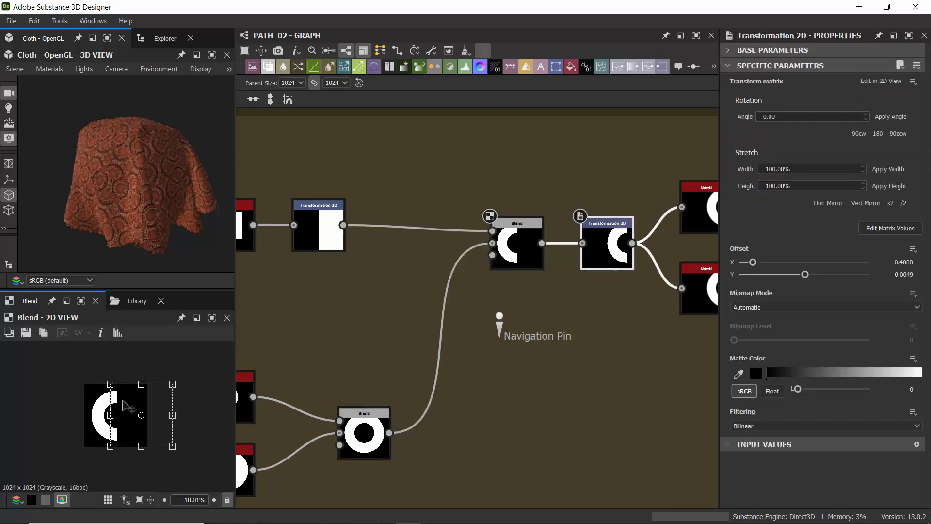
- Inspect the upper Bevel node's result and settings in close-up, and the parameters of the Mirror Grayscale node it feeds
middle_drag(561, 298, 340, 326)
click(485, 235)
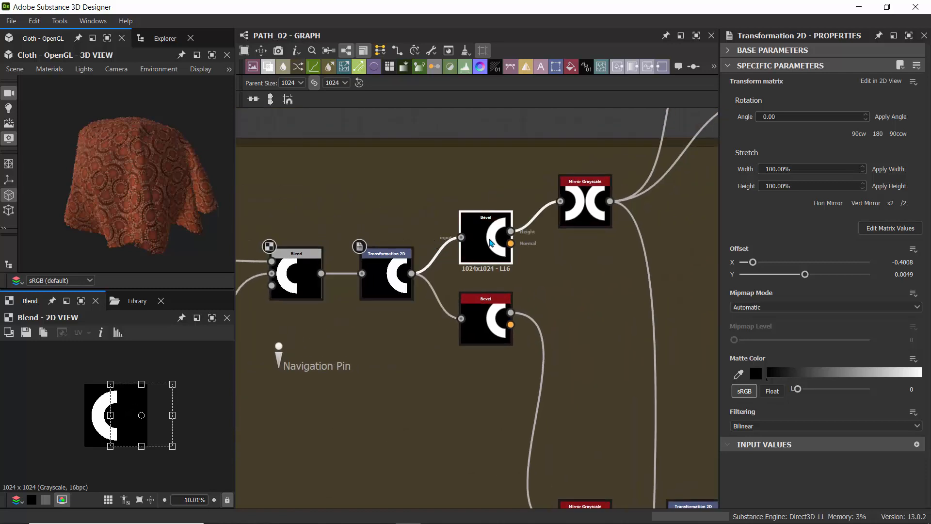
scroll(122, 407, up, 5)
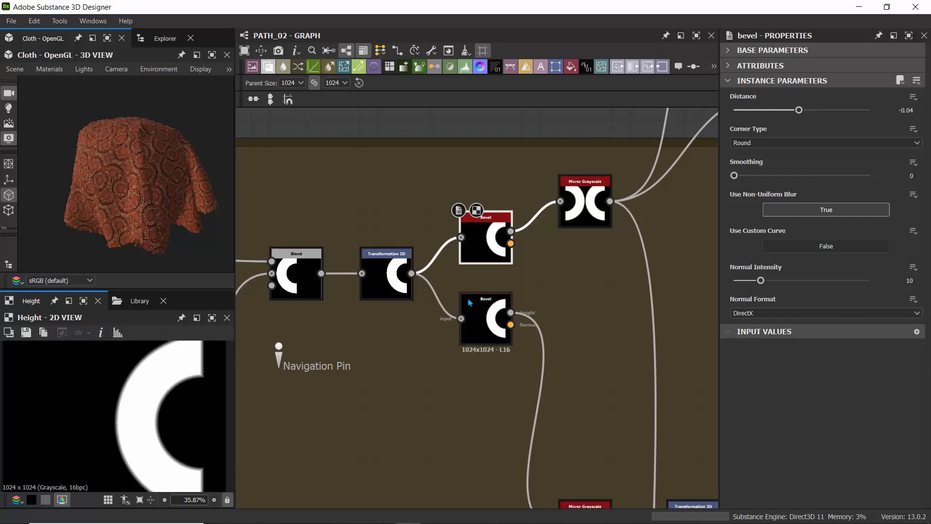
click(588, 208)
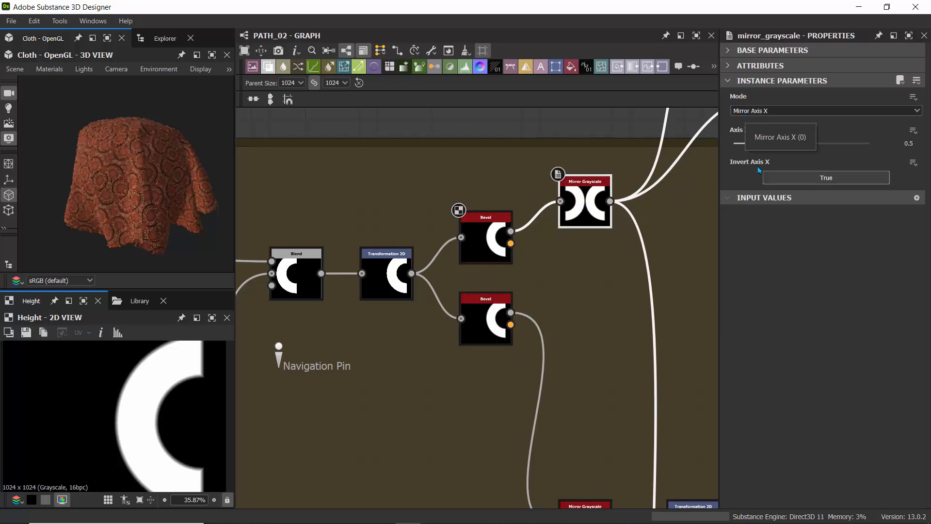
- Preview the upper Mirror Grayscale node's output in the 2D view, fitting the whole mirrored half-ring image
middle_drag(582, 287, 426, 231)
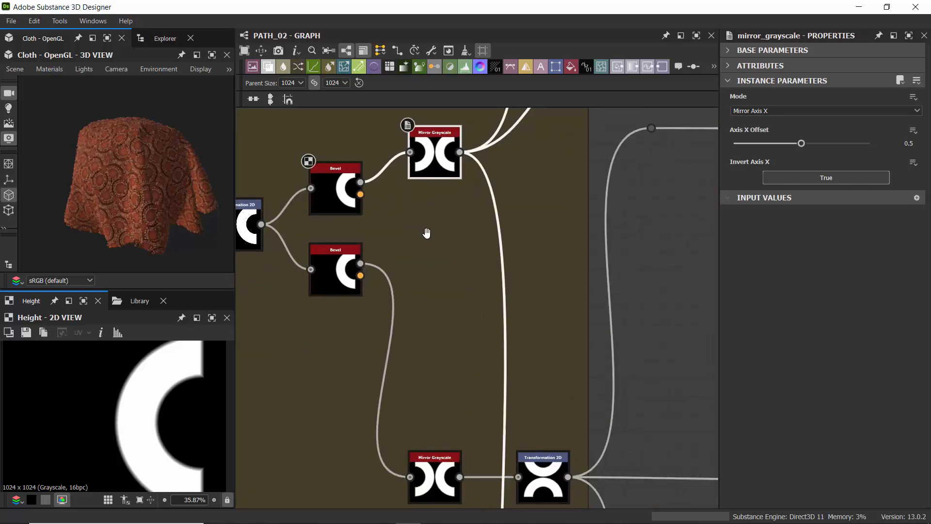
scroll(429, 235, down, 3)
double_click(427, 187)
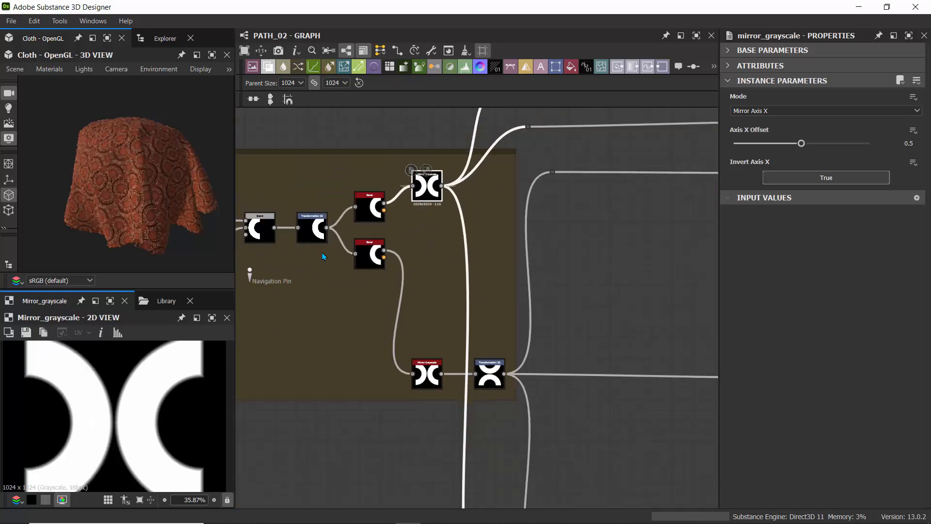
scroll(90, 387, down, 2)
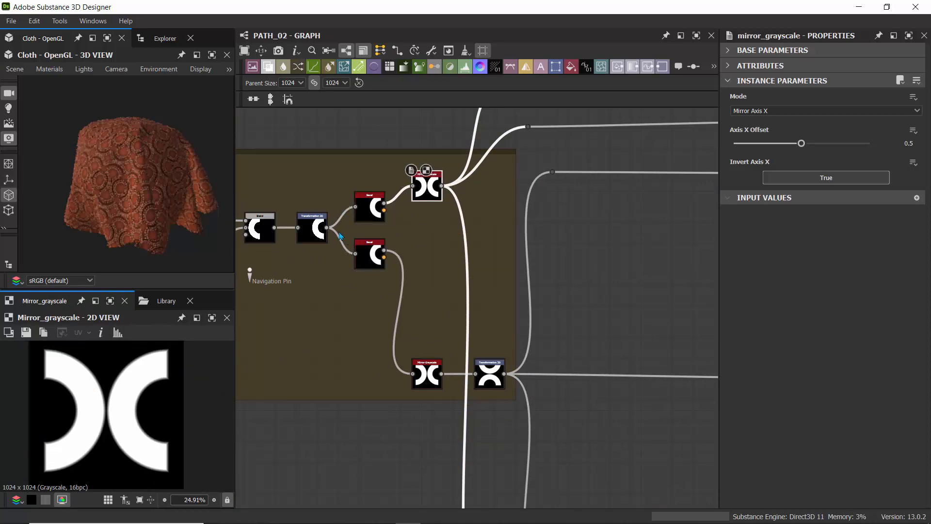
- Examine the lower Bevel and Mirror Grayscale nodes' settings, and preview the Transformation 2D node they feed with its whole transform frame
click(368, 237)
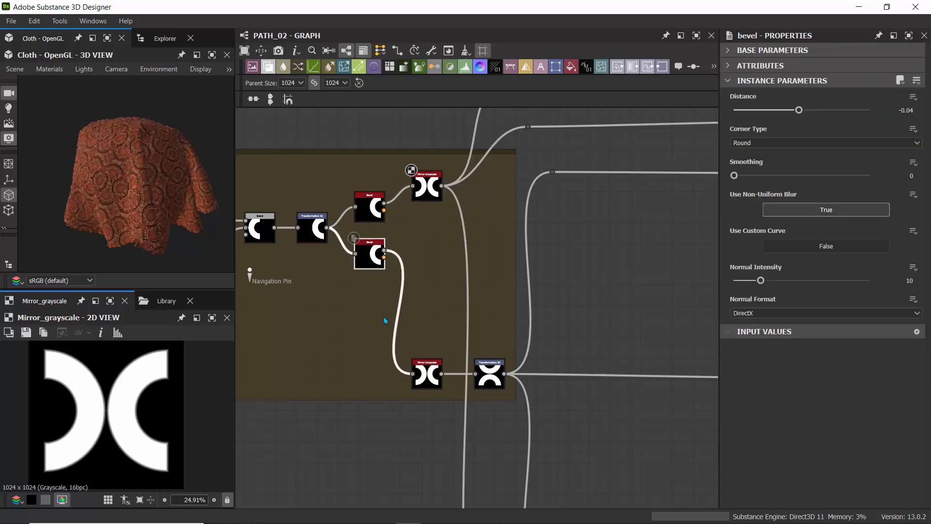
click(429, 367)
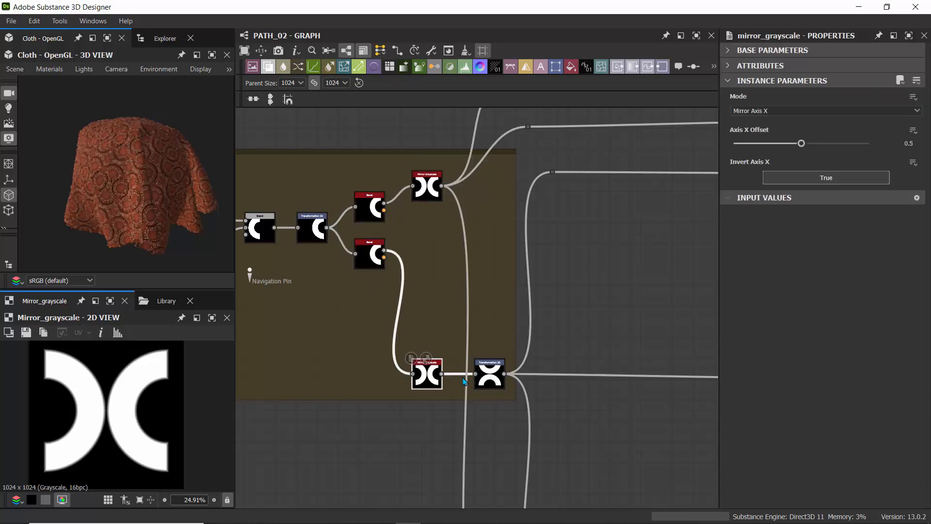
click(491, 379)
scroll(491, 379, up, 5)
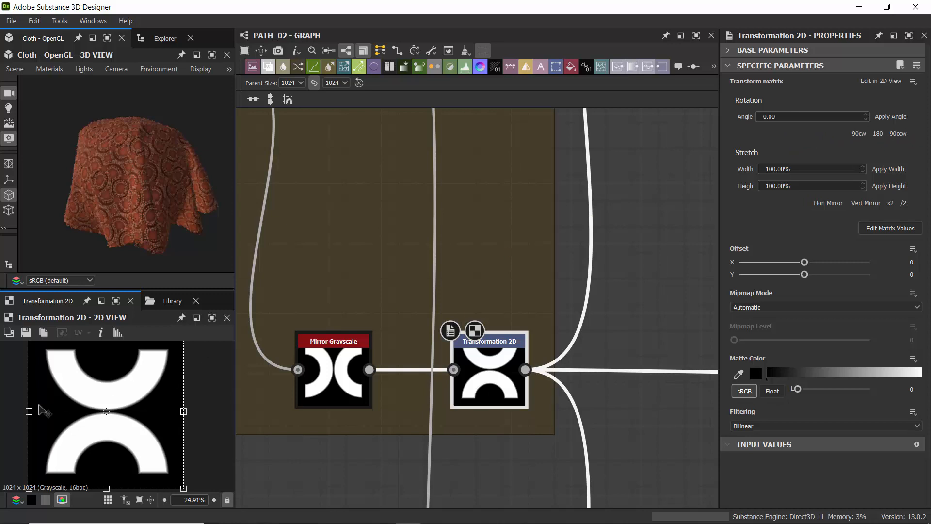
scroll(76, 402, down, 3)
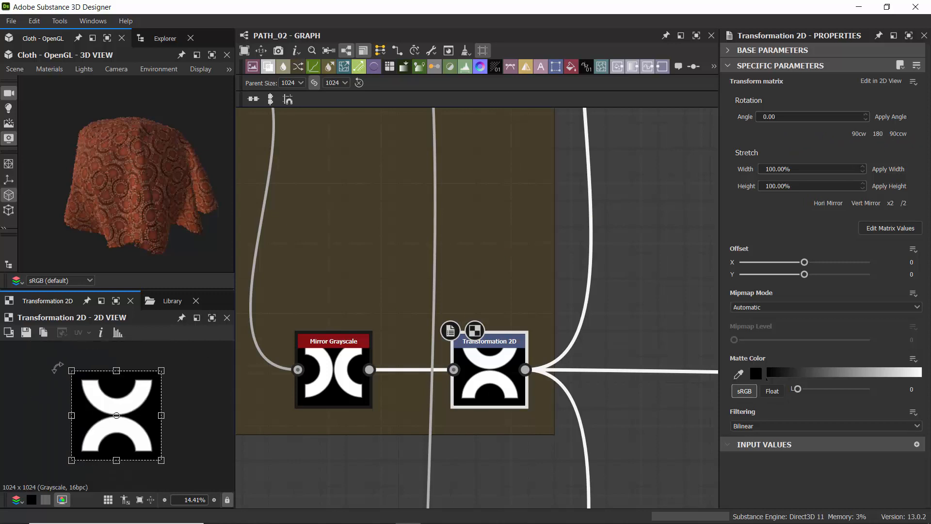
- Try rotating the Transformation 2D node's frame freehand in the 2D view, and undo the rotation
mouse_move(66, 364)
mouse_down()
mouse_move(98, 357)
mouse_move(56, 361)
mouse_up()
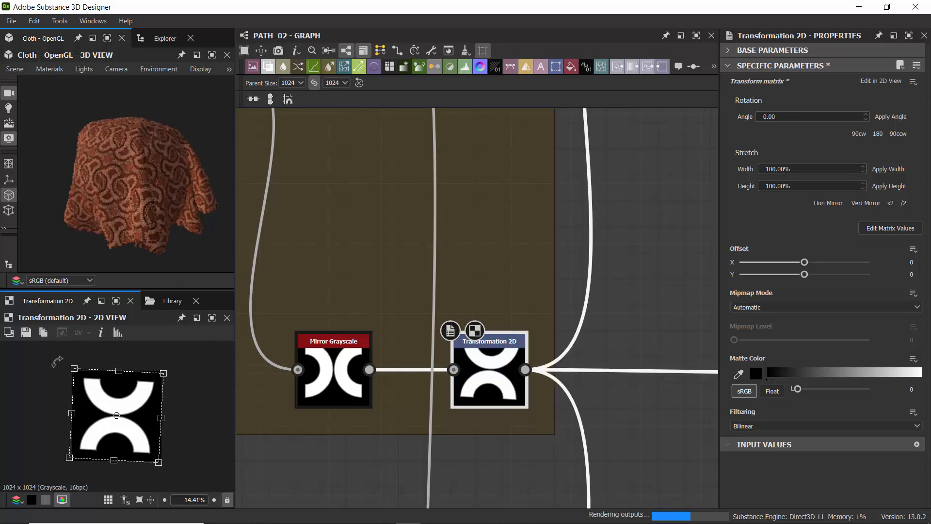
key(ctrl+z)
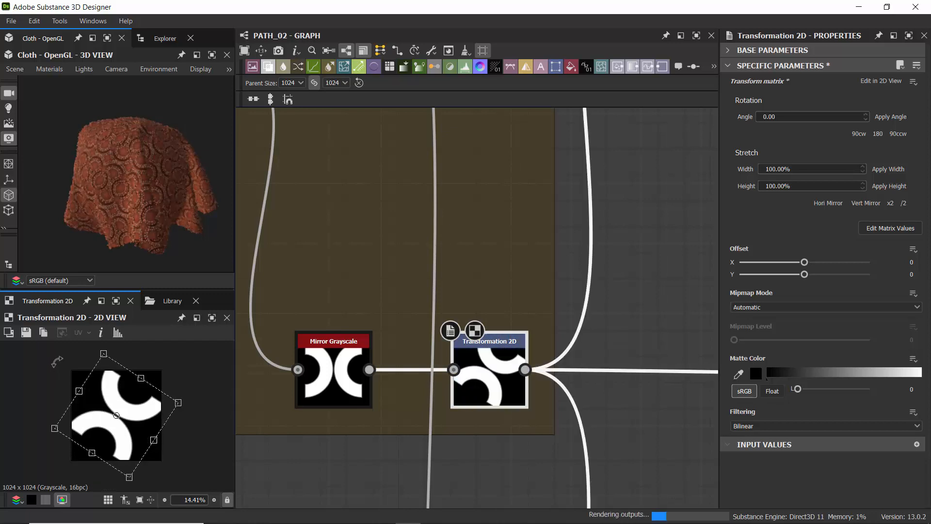
key(ctrl+z)
key(ctrl+z)
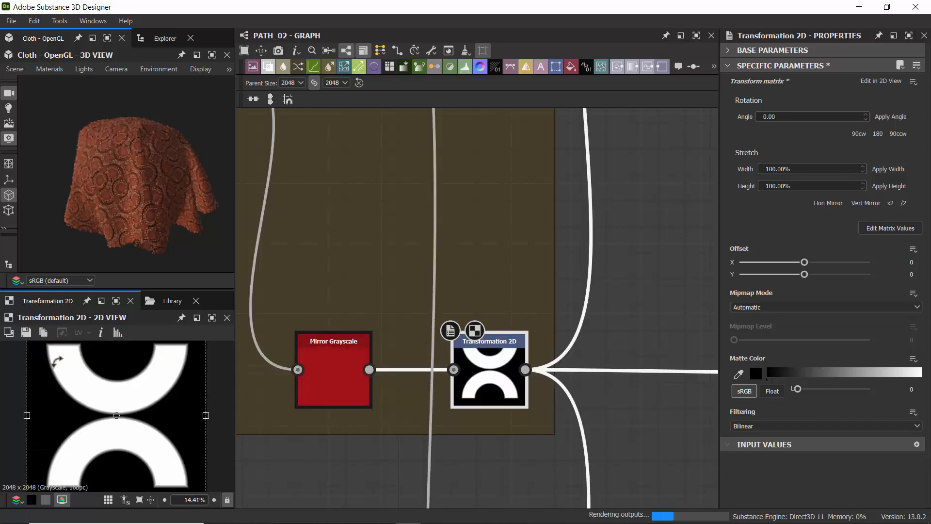
scroll(73, 379, down, 3)
scroll(378, 257, down, 1)
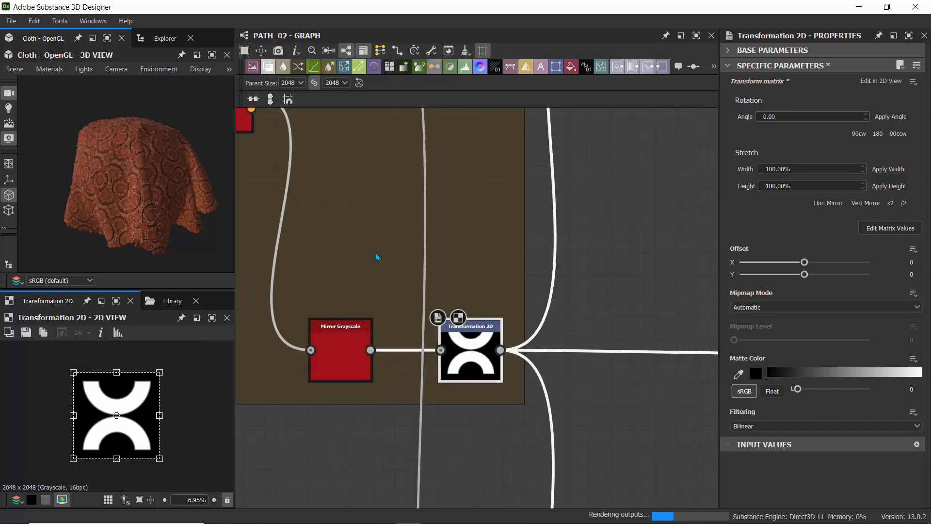
- Review the whole Base Pattern frame, from the source shapes to the two mirrored half-ring outputs
scroll(376, 254, down, 3)
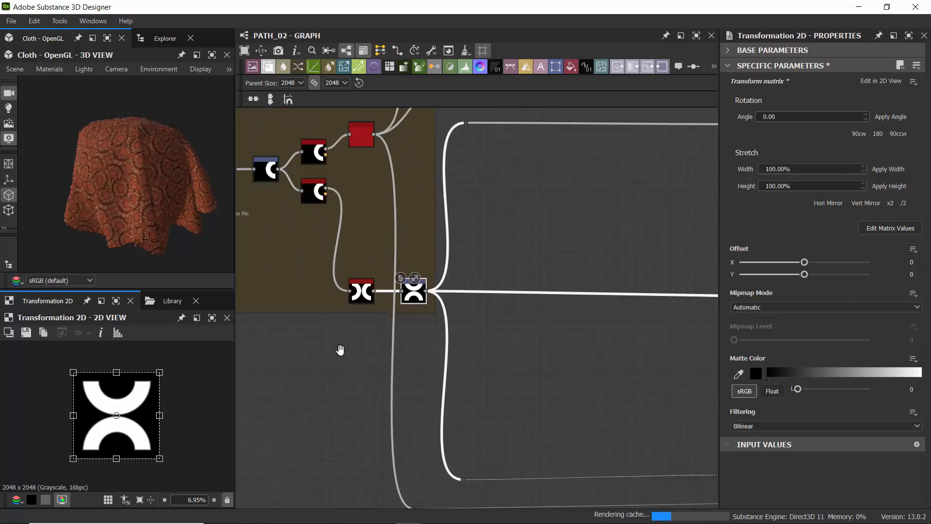
middle_drag(340, 350, 611, 278)
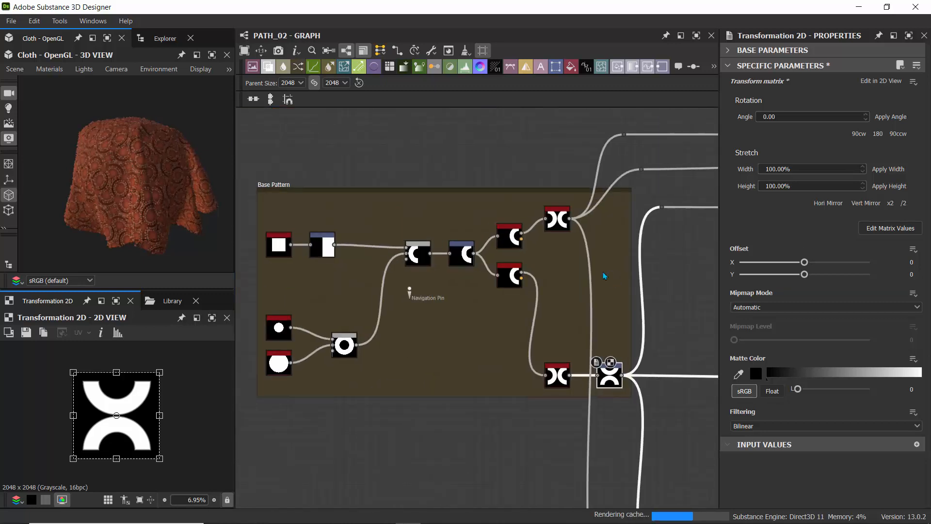
scroll(392, 183, down, 2)
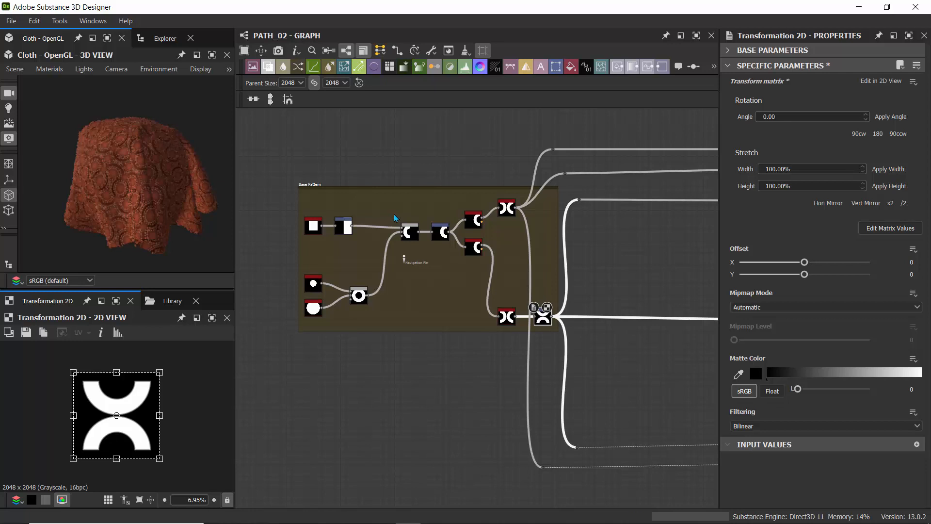
middle_drag(432, 167, 342, 223)
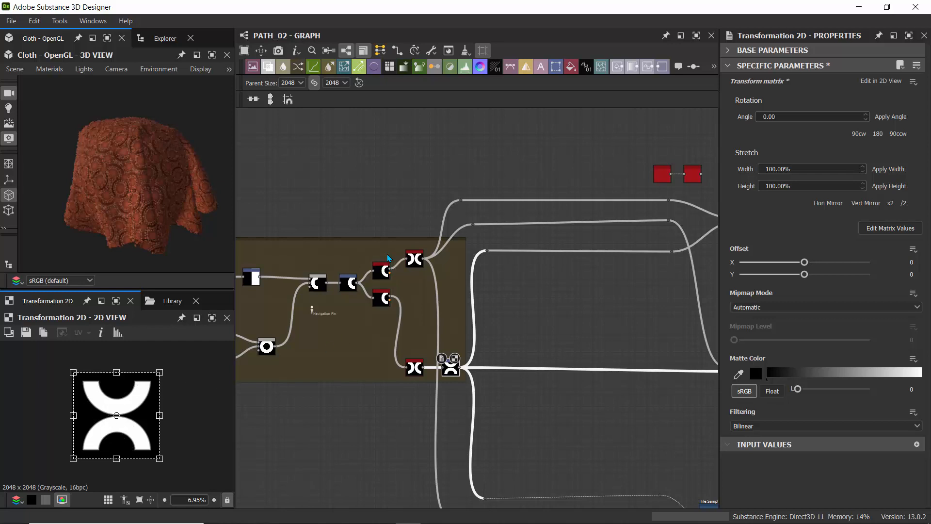
scroll(436, 300, up, 3)
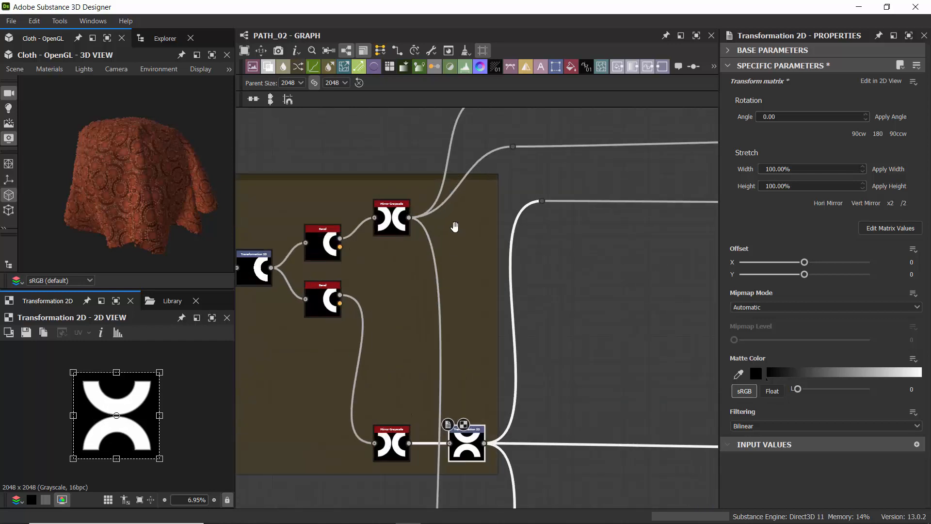
middle_drag(455, 227, 198, 385)
scroll(502, 250, down, 3)
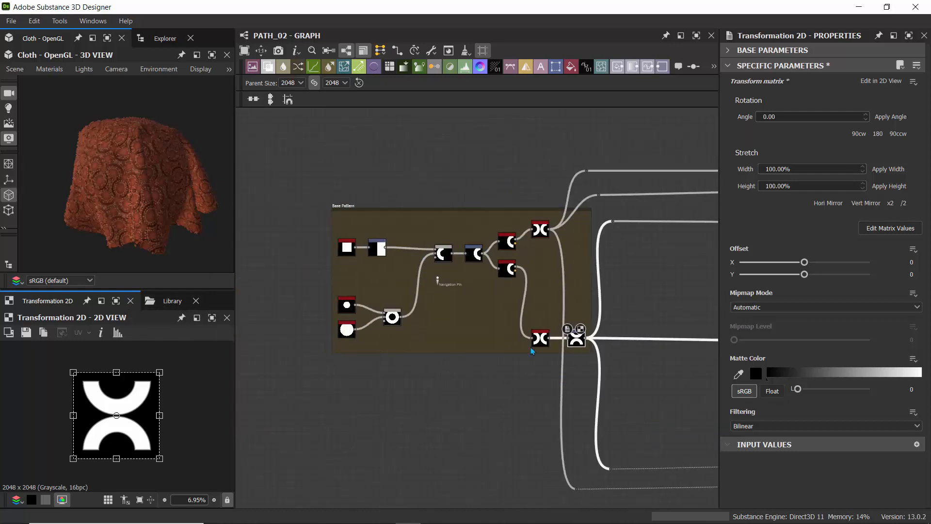
scroll(395, 233, up, 4)
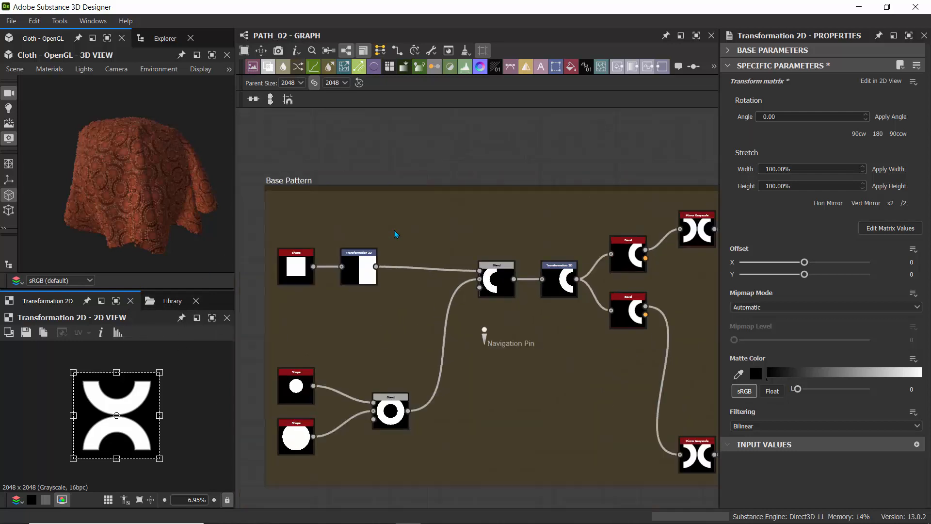
scroll(395, 232, down, 3)
- Locate the orange Tile Sampler Setup frame and show the parameters of its Tile Sampler node
middle_drag(557, 182, 302, 237)
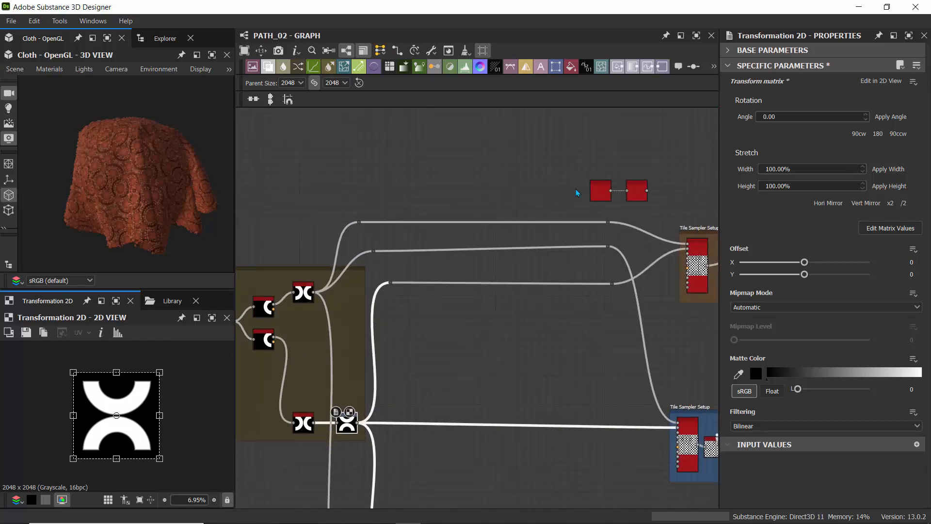
middle_drag(577, 192, 356, 162)
scroll(487, 216, up, 4)
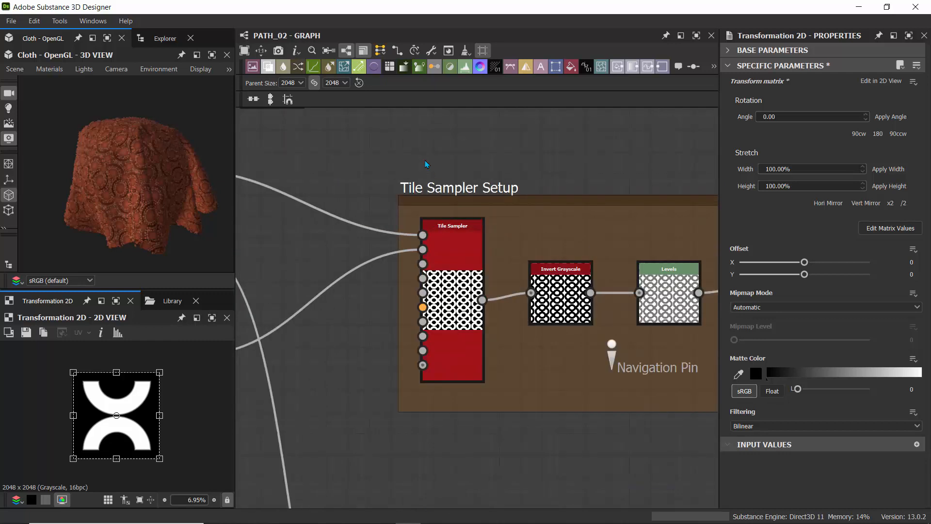
scroll(319, 150, down, 5)
middle_drag(318, 150, 463, 342)
scroll(470, 246, down, 2)
middle_drag(470, 246, 353, 158)
scroll(402, 182, up, 4)
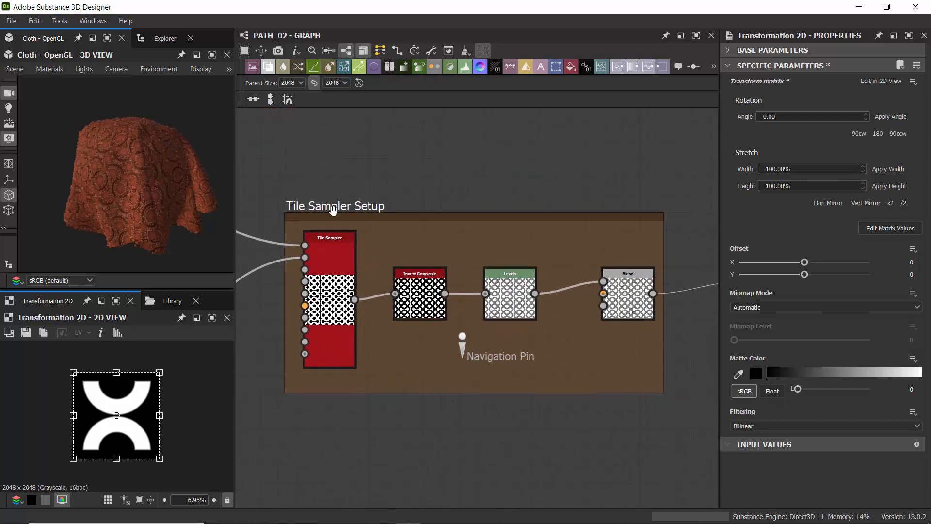
click(333, 211)
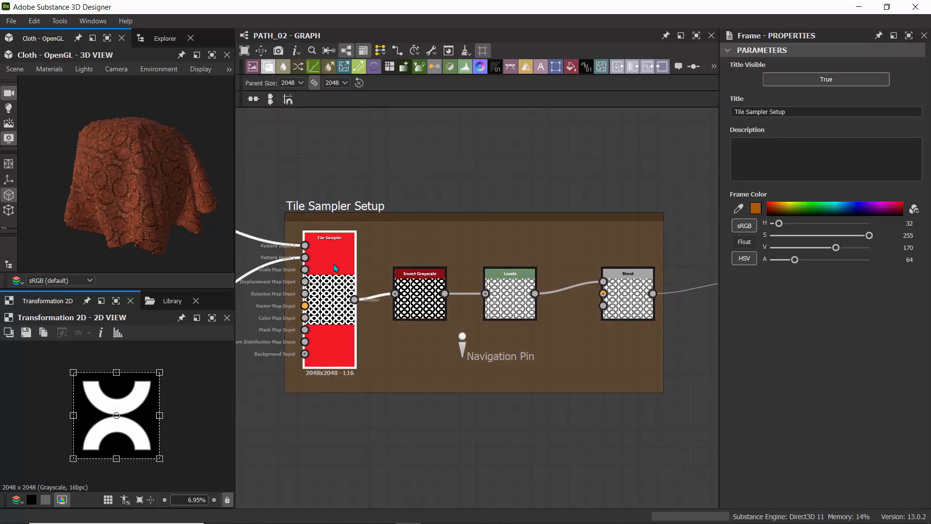
click(335, 268)
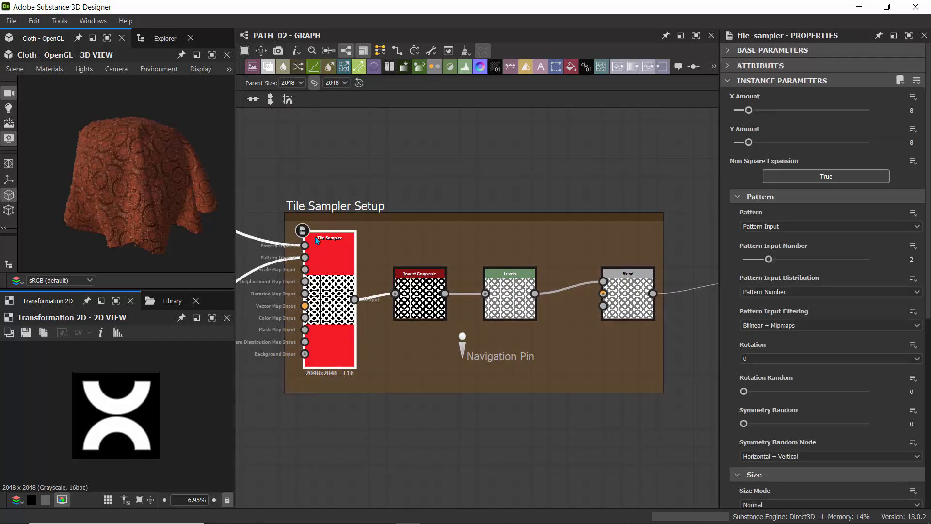
- Trace the links from the Base Pattern's upper Mirror Grayscale and its Transformation 2D node to the Tile Sampler pattern inputs
middle_drag(310, 164, 413, 162)
scroll(314, 161, down, 3)
middle_drag(313, 161, 595, 227)
middle_drag(349, 254, 451, 233)
scroll(452, 233, up, 5)
scroll(454, 261, down, 5)
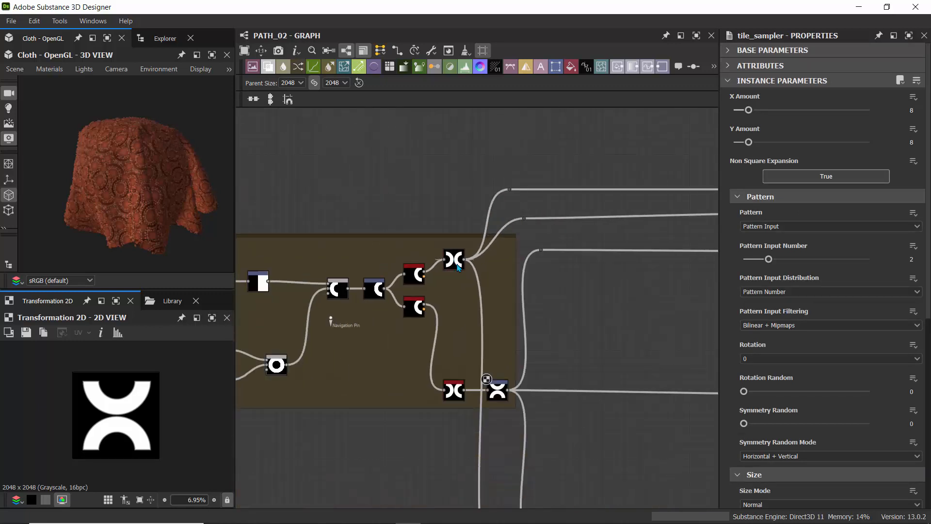
middle_drag(475, 264, 368, 258)
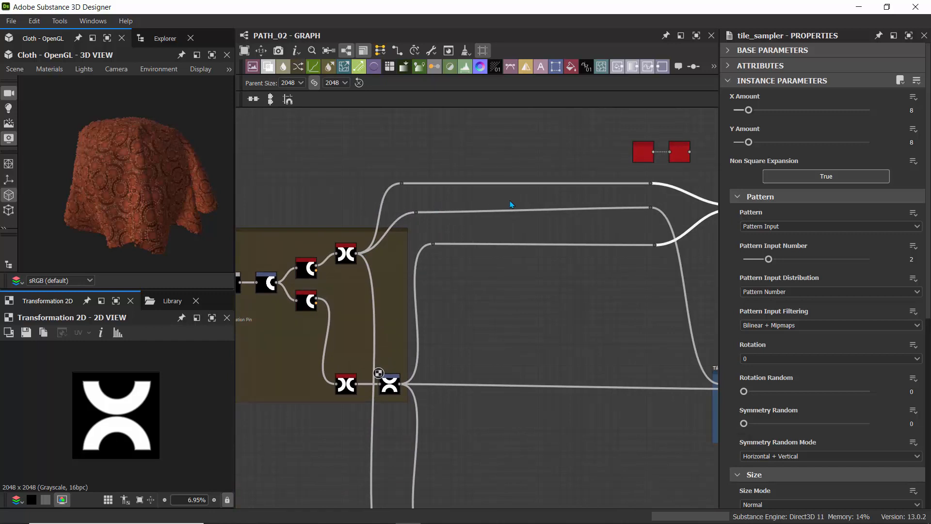
mouse_move(573, 216)
middle_down()
mouse_move(461, 216)
mouse_move(570, 223)
middle_up()
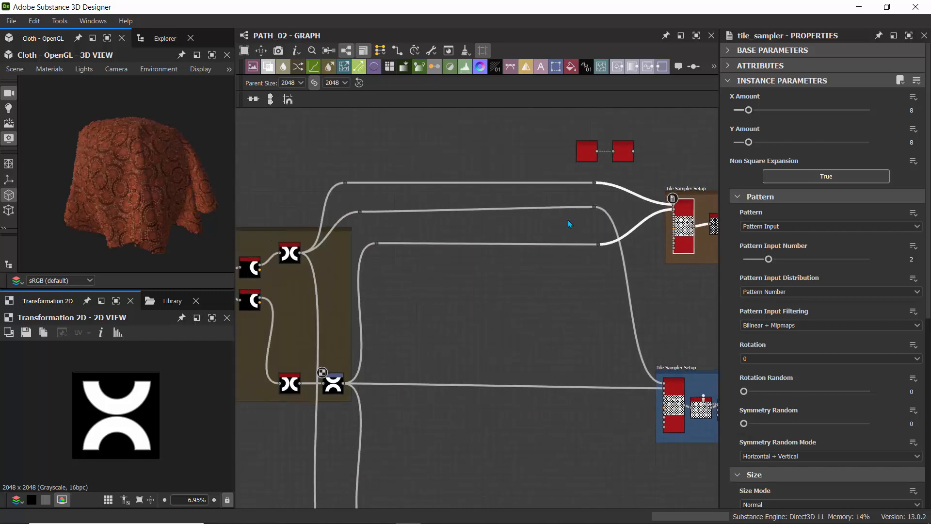
middle_drag(424, 315, 453, 281)
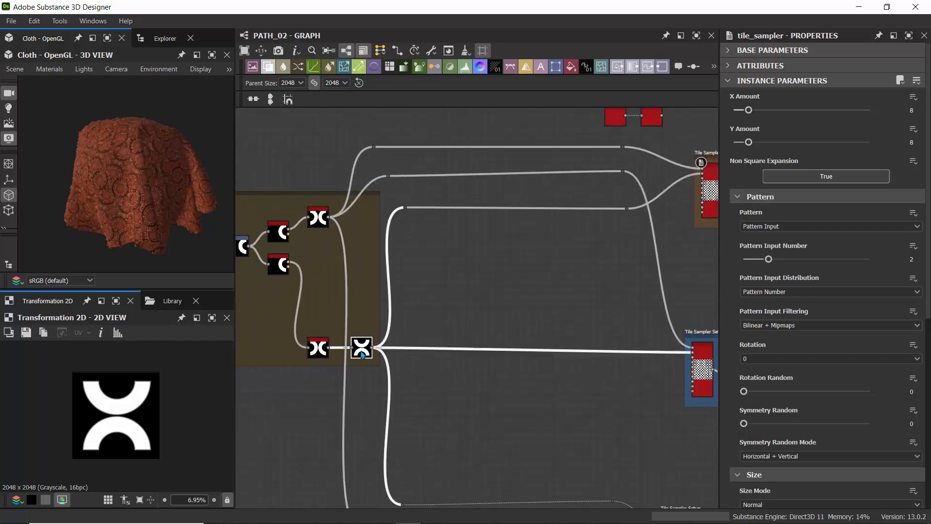
click(362, 354)
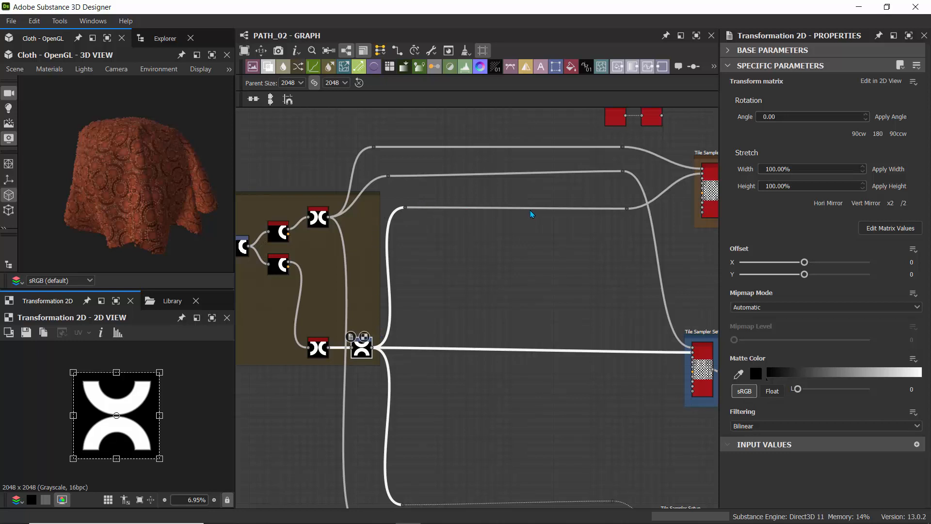
click(320, 214)
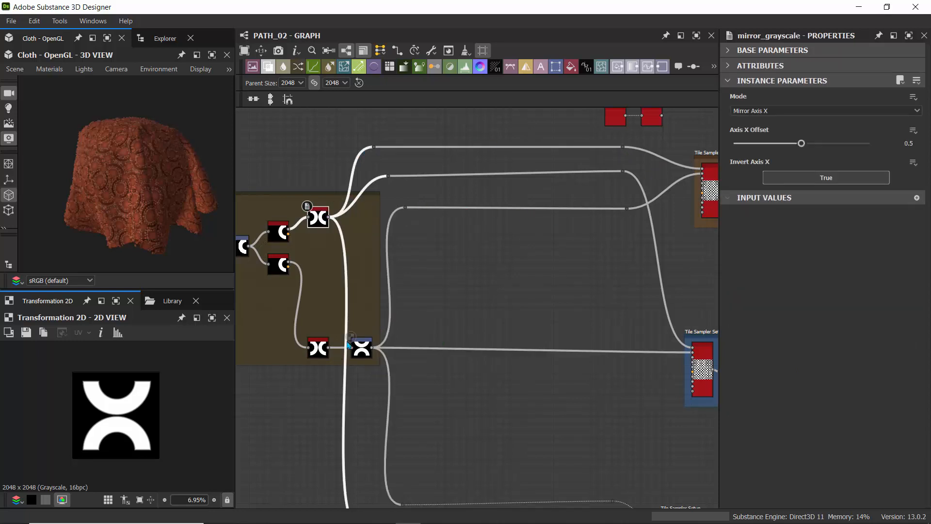
middle_drag(648, 167, 546, 186)
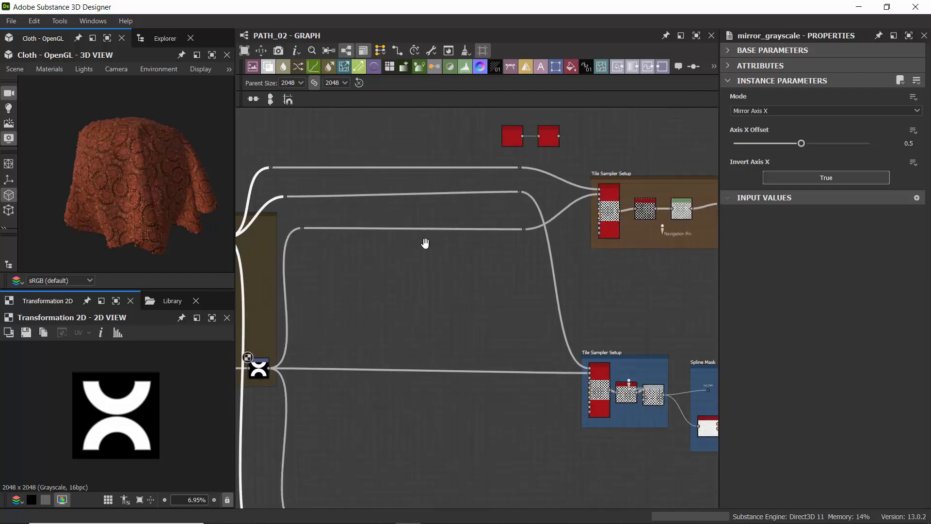
- Examine the Tile Sampler's pattern inputs and Pattern parameters in close-up, collapsing the Size group
scroll(495, 315, up, 6)
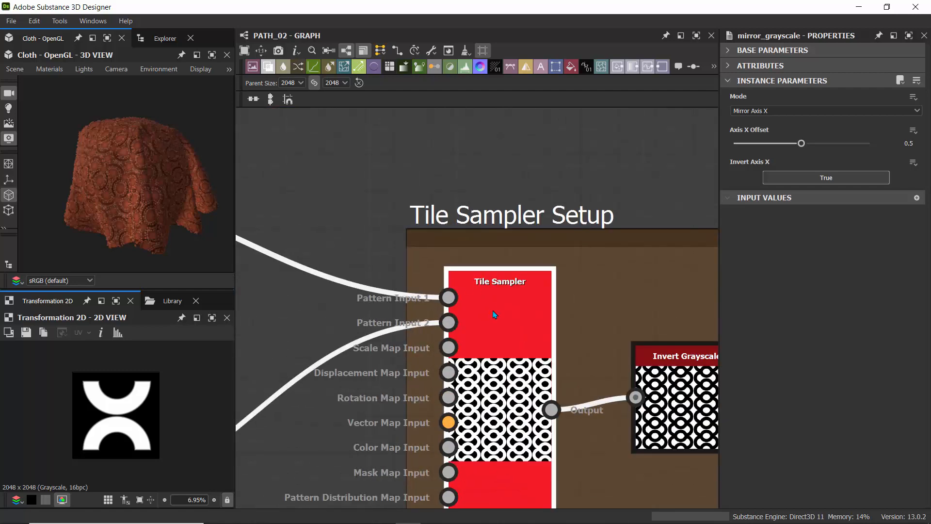
click(511, 328)
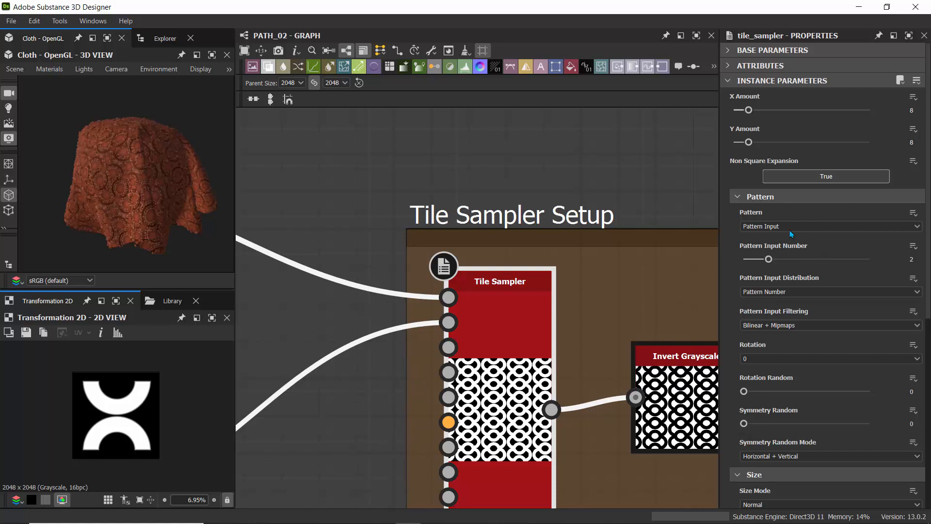
click(738, 197)
click(740, 213)
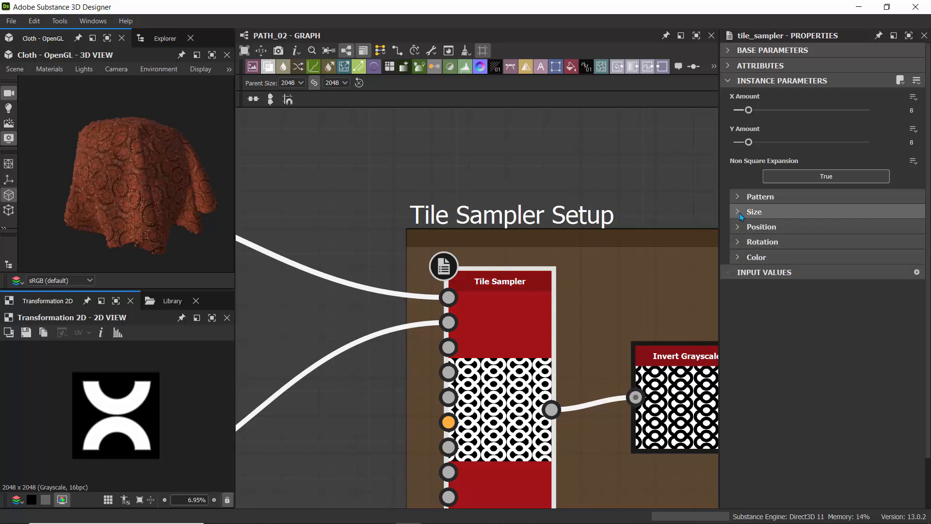
click(739, 197)
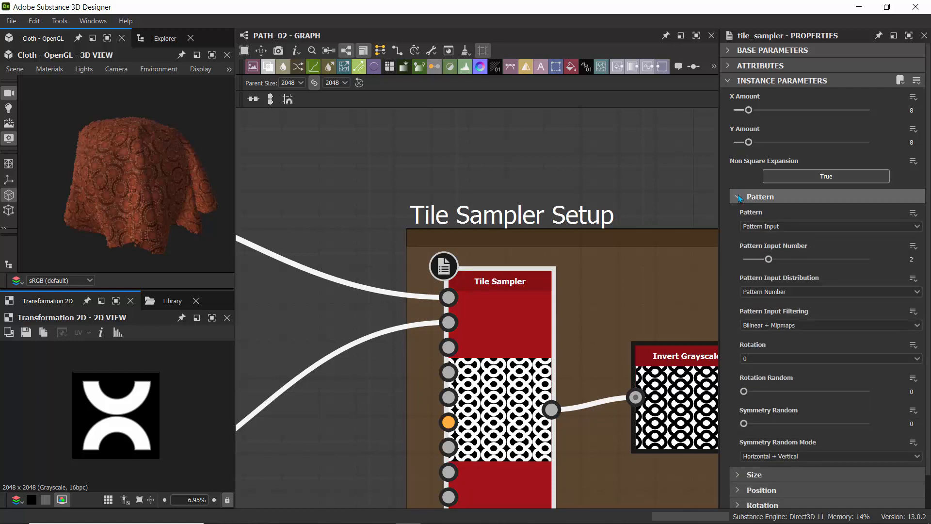
click(772, 227)
click(773, 233)
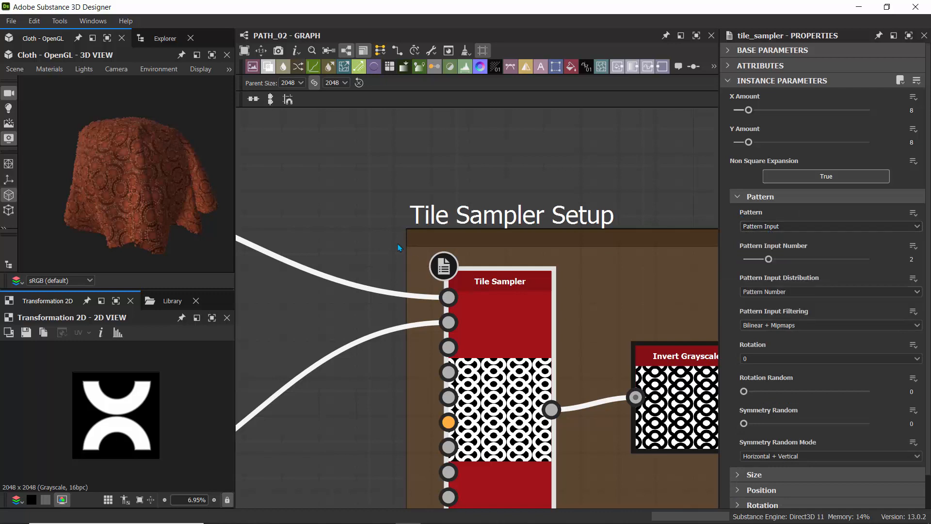
- Follow the two linked pattern inputs back to the Base Pattern outputs and return to a close-up of the Tile Sampler
scroll(336, 202, down, 3)
middle_drag(306, 191, 748, 224)
scroll(387, 176, down, 3)
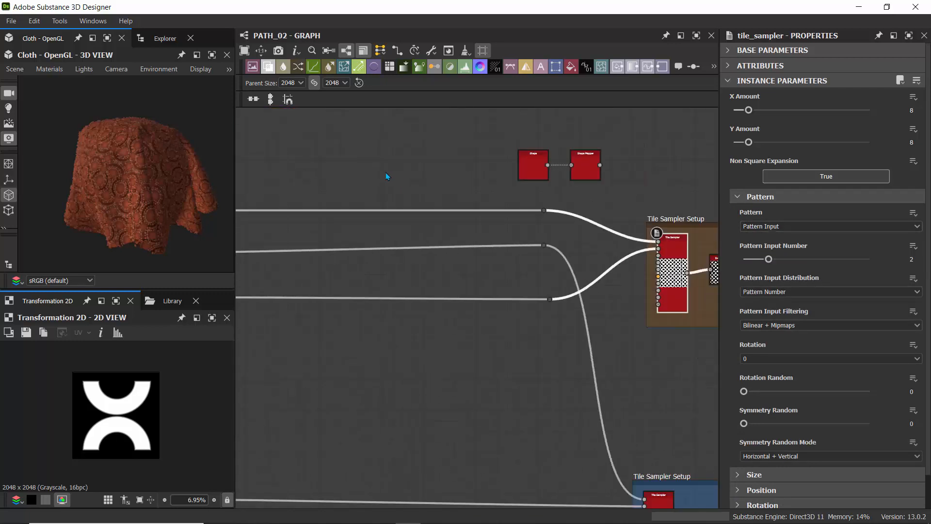
middle_drag(319, 171, 414, 117)
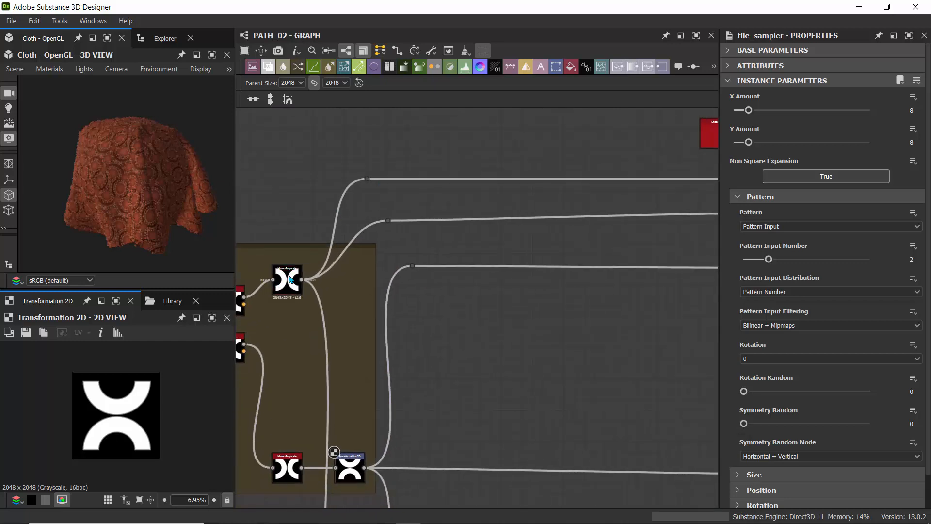
scroll(290, 280, up, 5)
scroll(289, 279, down, 4)
middle_drag(641, 235, 466, 243)
scroll(521, 248, up, 5)
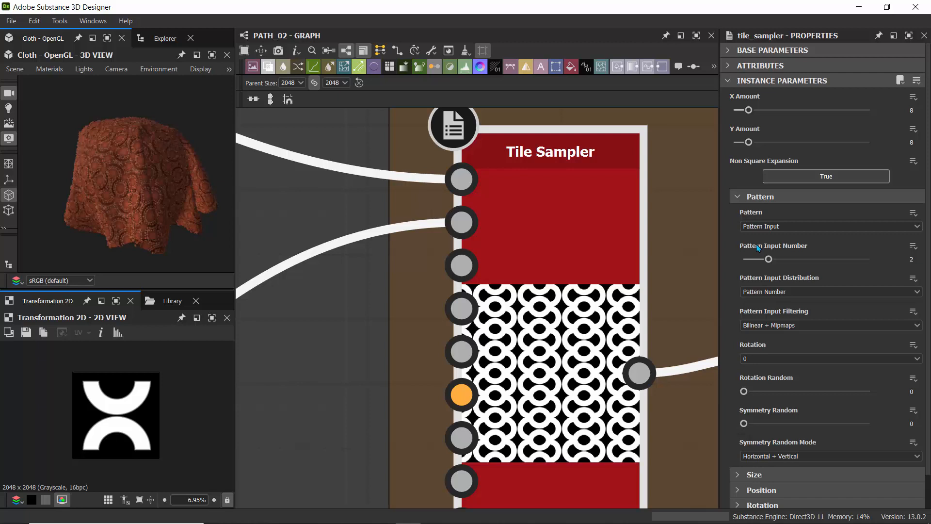
- Try a Pattern Input Number of 3 on the Tile Sampler and restore it to 2
click(780, 265)
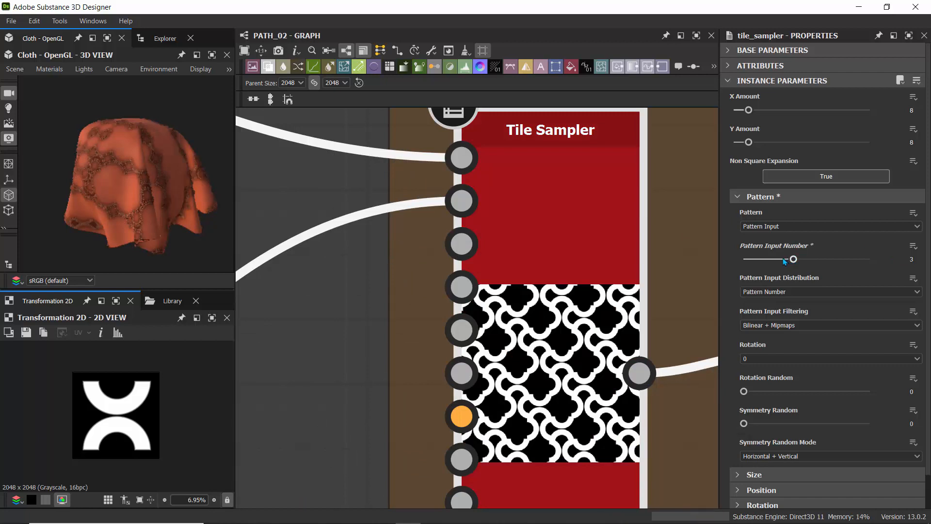
click(781, 260)
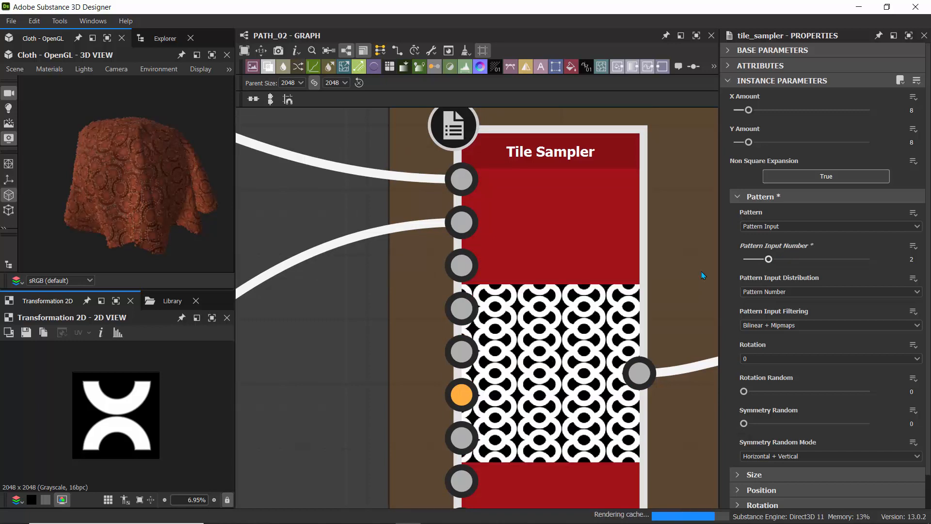
- Show the Tile Sampler output in the 2D view, keep Pattern Number as the distribution, and examine the rings up close on cloth and in 2D
double_click(510, 245)
click(766, 292)
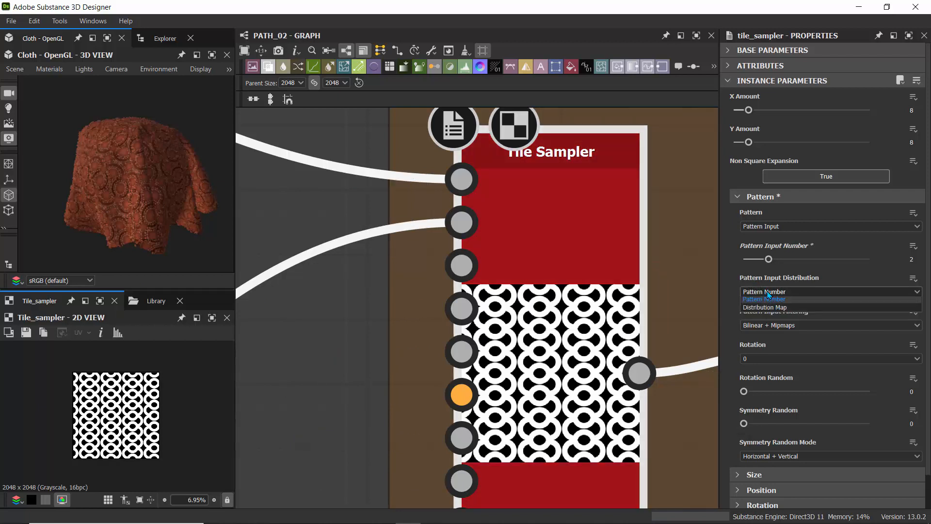
click(764, 309)
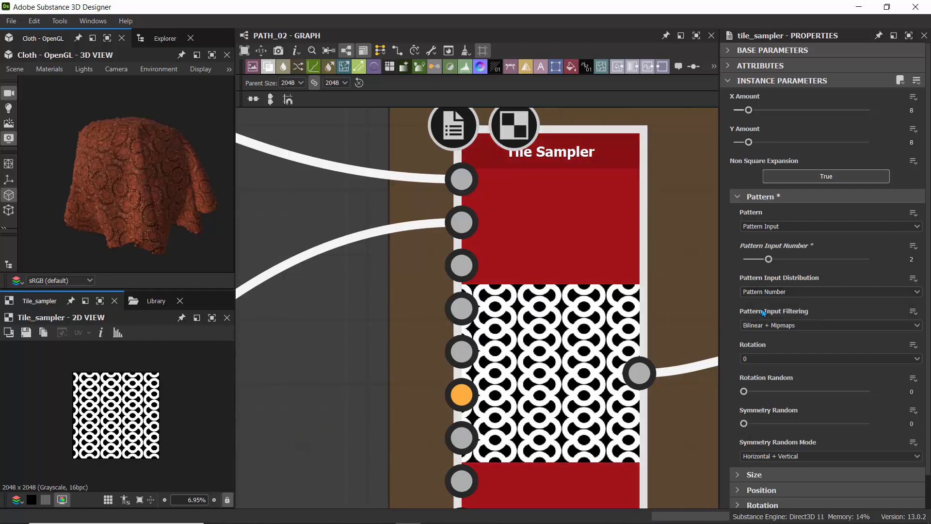
scroll(124, 158, up, 5)
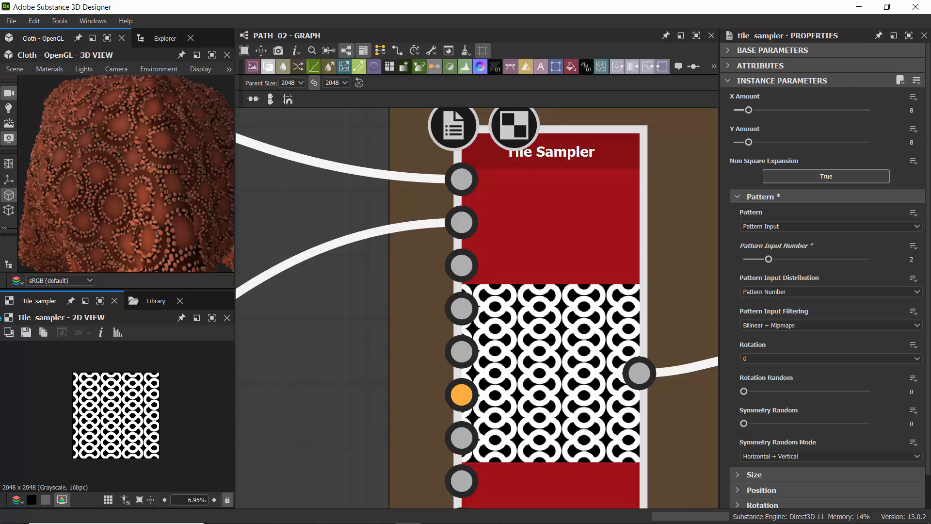
scroll(108, 398, up, 3)
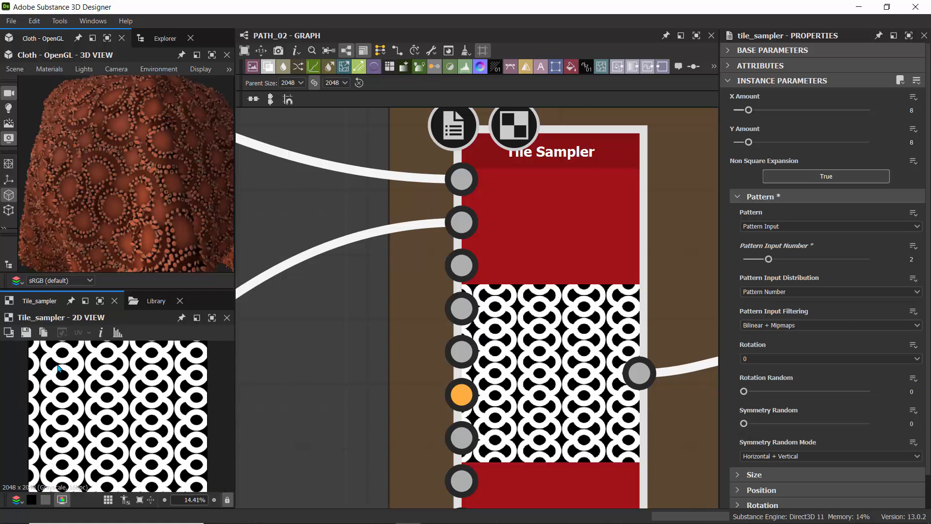
scroll(36, 374, up, 6)
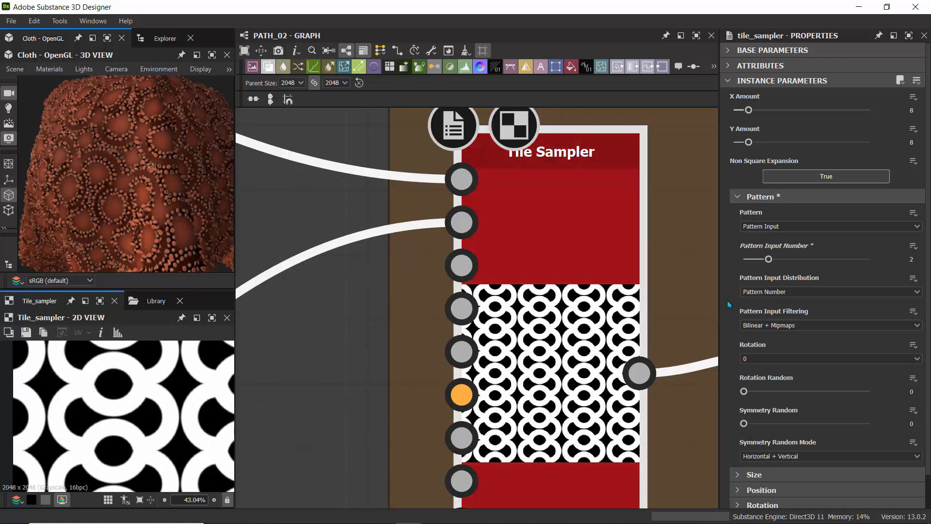
- Try a Scale of 0.96 in the Tile Sampler's Size parameters and inspect the separated half-rings in the 2D view
click(737, 200)
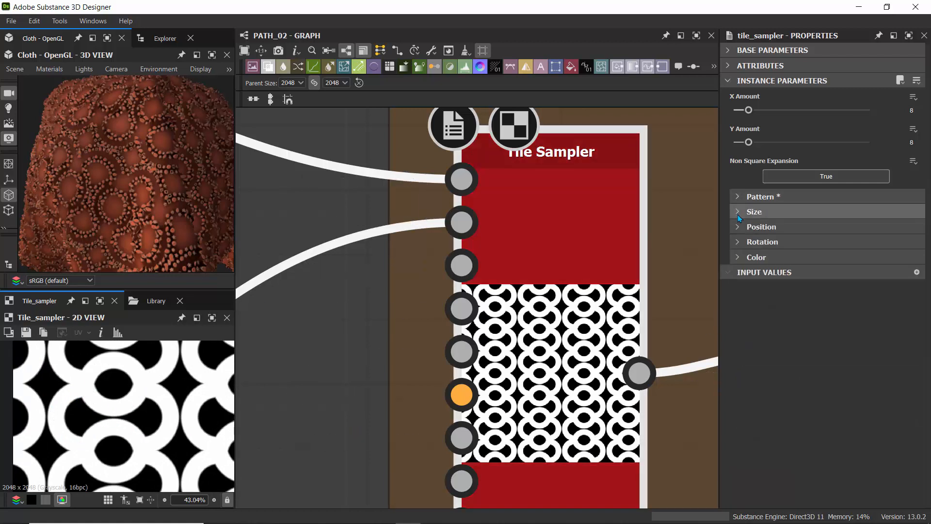
click(738, 214)
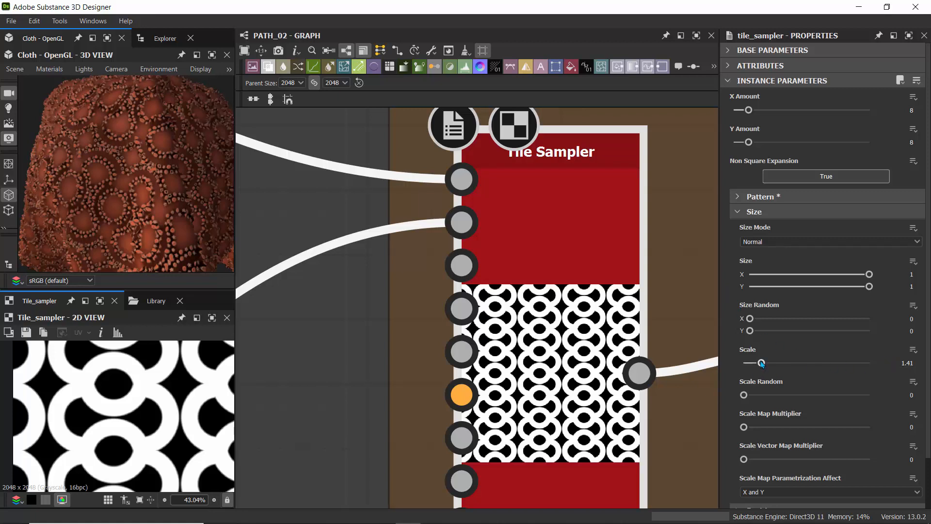
drag(761, 364, 755, 364)
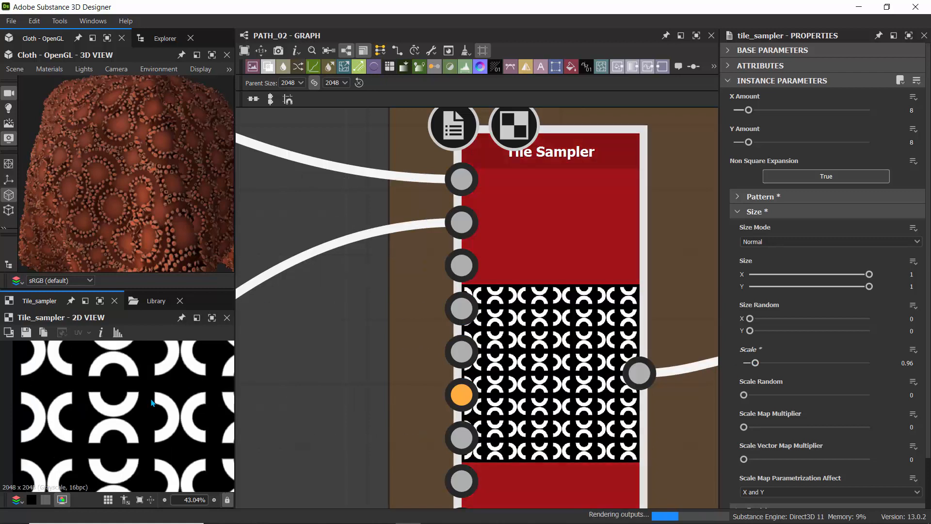
scroll(152, 401, down, 2)
scroll(151, 402, down, 5)
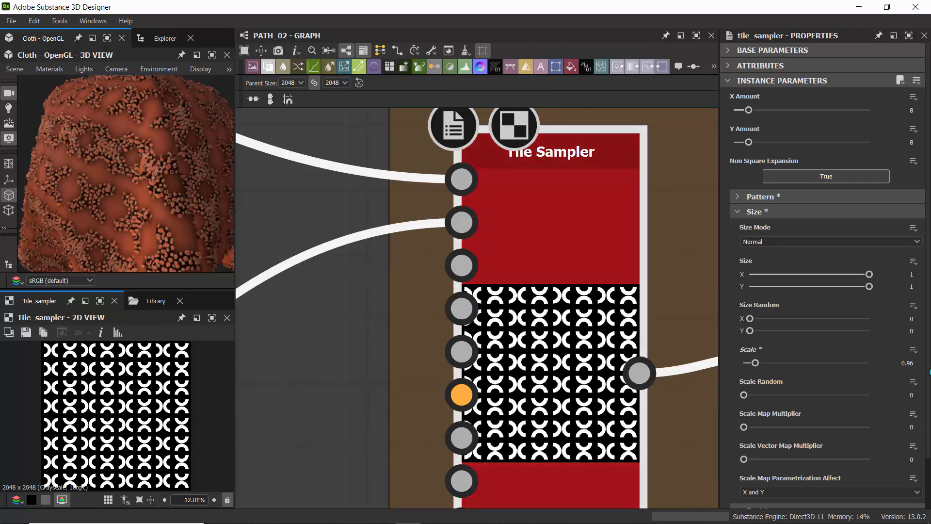
- Set the Tile Sampler's Scale to 1.41
click(909, 362)
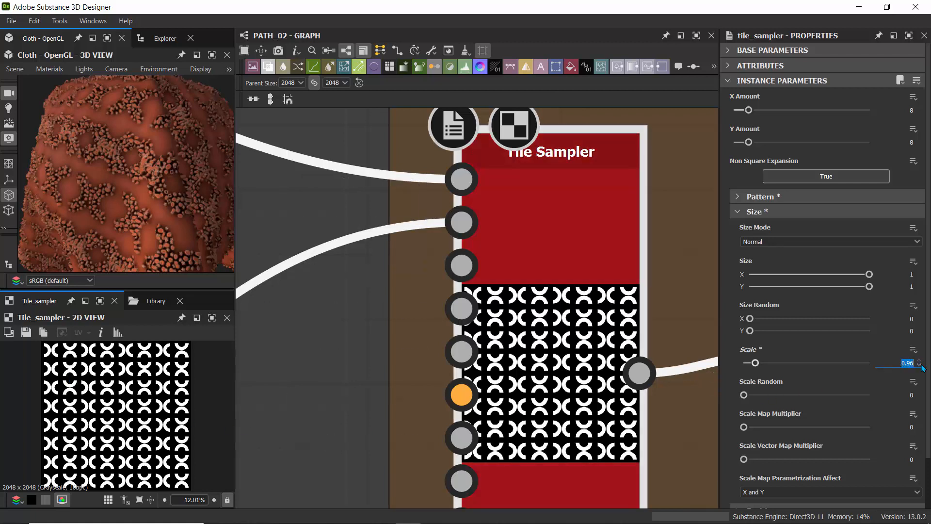
text(1.41)
key(Return)
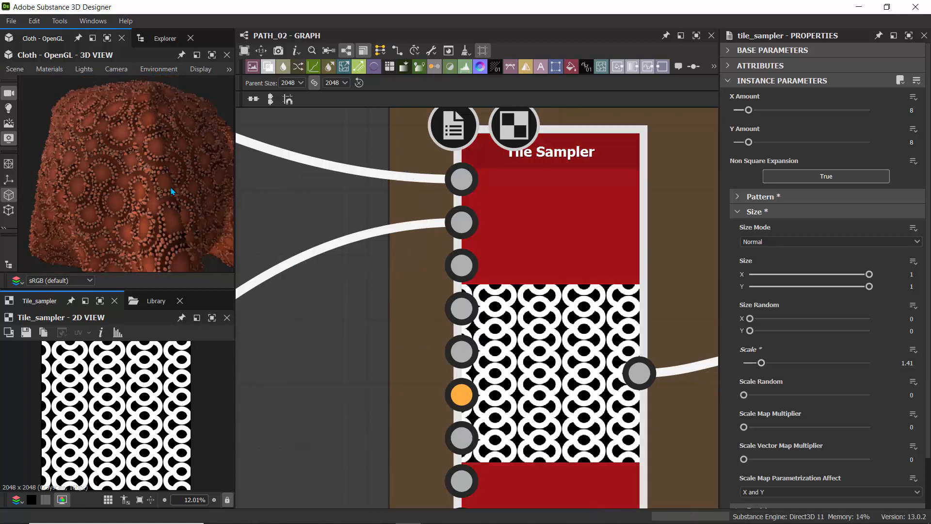
- Set the graph's parent size to 1024 and inspect the beaded pattern on the cloth and in the 2D view
drag(175, 183, 102, 174)
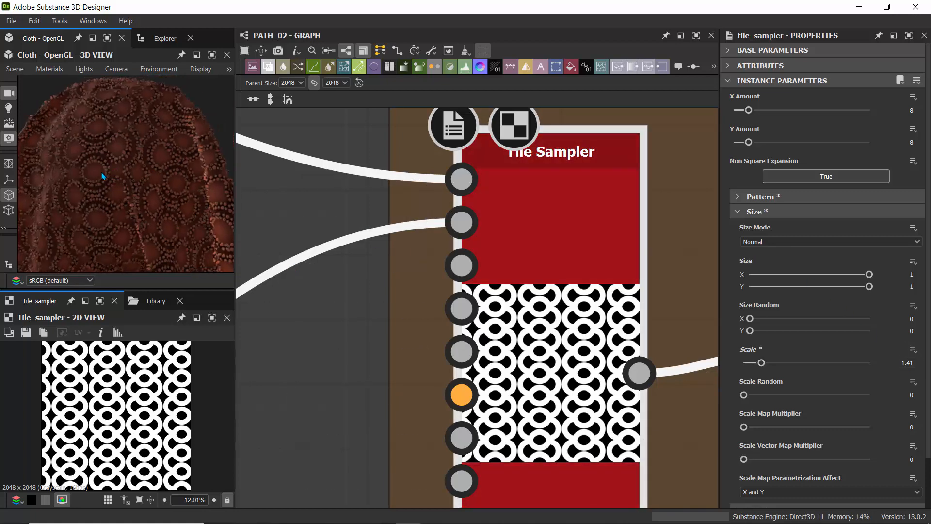
click(301, 84)
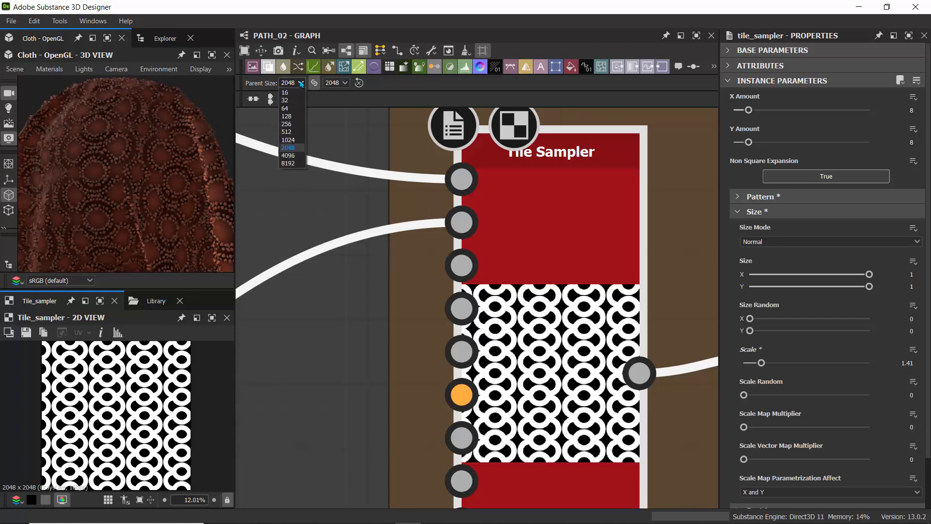
click(286, 143)
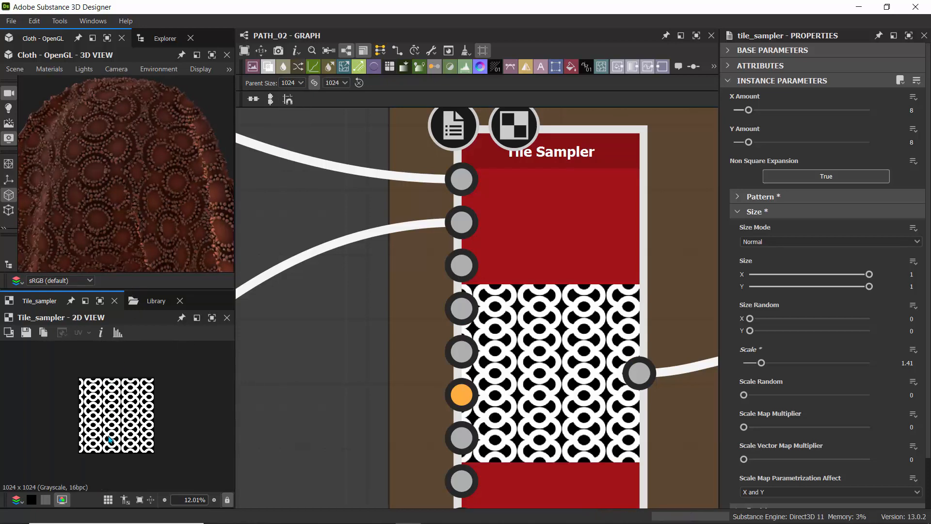
scroll(103, 409, up, 5)
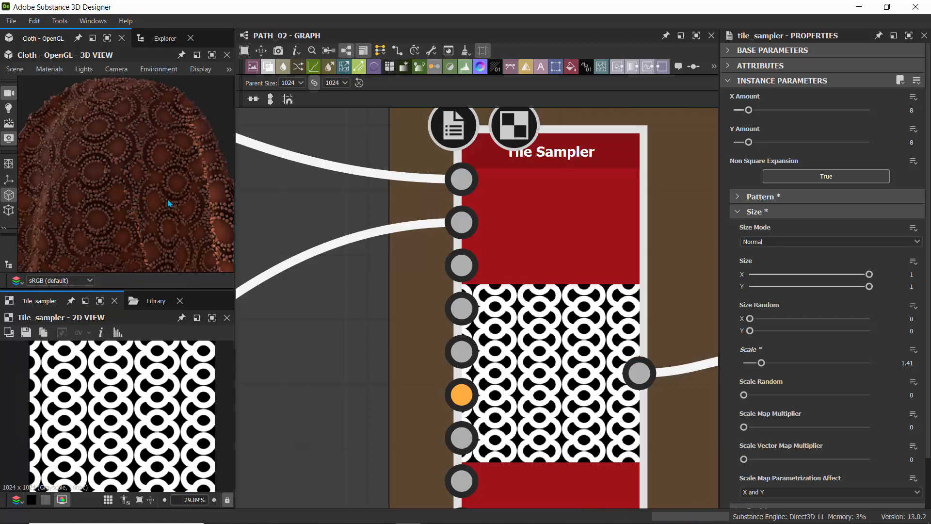
drag(117, 208, 247, 212)
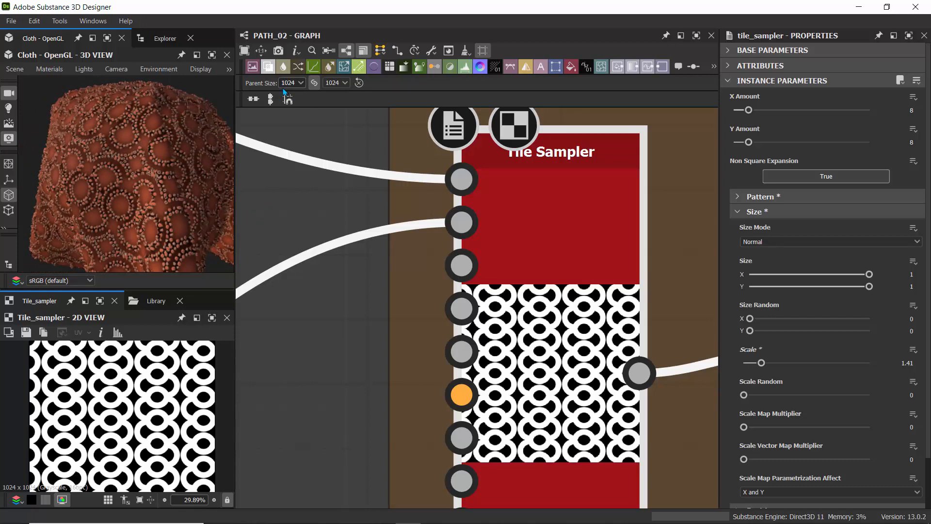
scroll(103, 373, down, 3)
scroll(104, 373, up, 1)
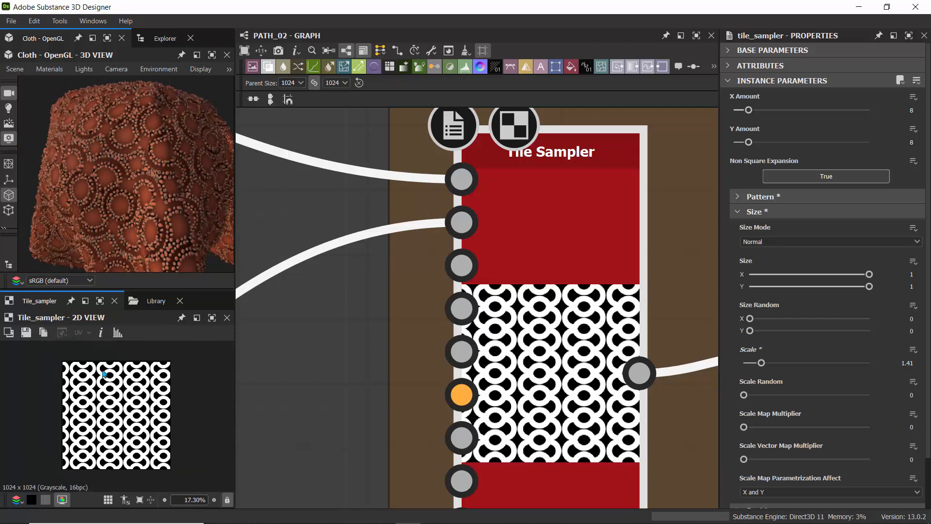
scroll(104, 374, up, 2)
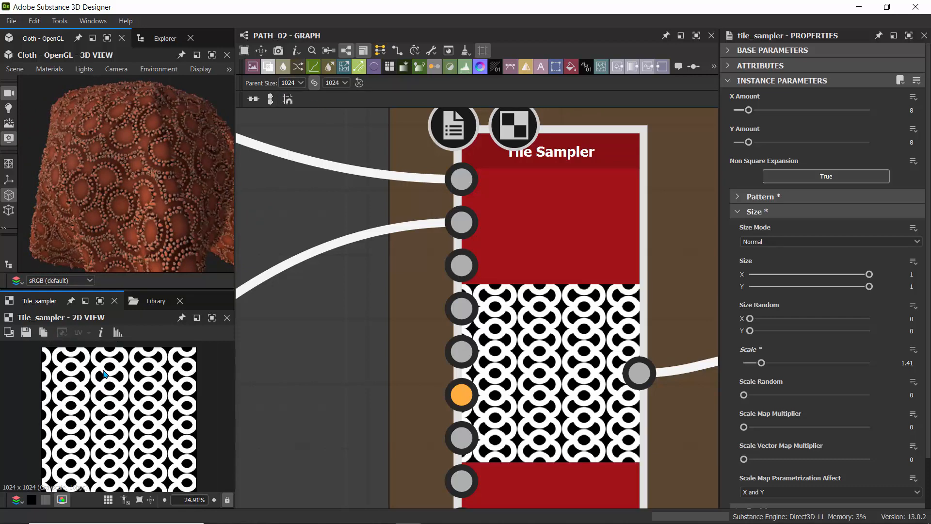
click(301, 83)
click(293, 141)
- Examine the Invert Grayscale, Levels and Blend nodes that follow the Tile Sampler, showing the parameters of each
scroll(377, 273, down, 3)
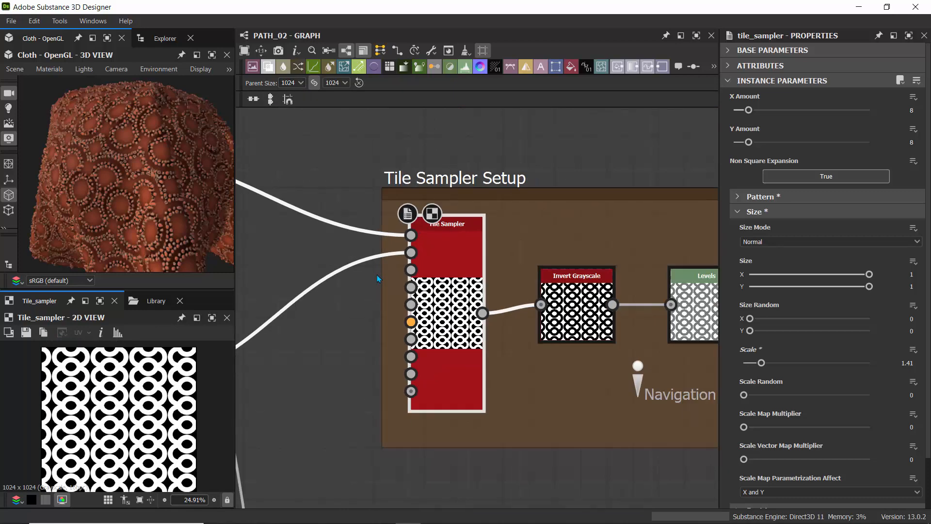
middle_drag(534, 243, 378, 185)
scroll(424, 205, down, 3)
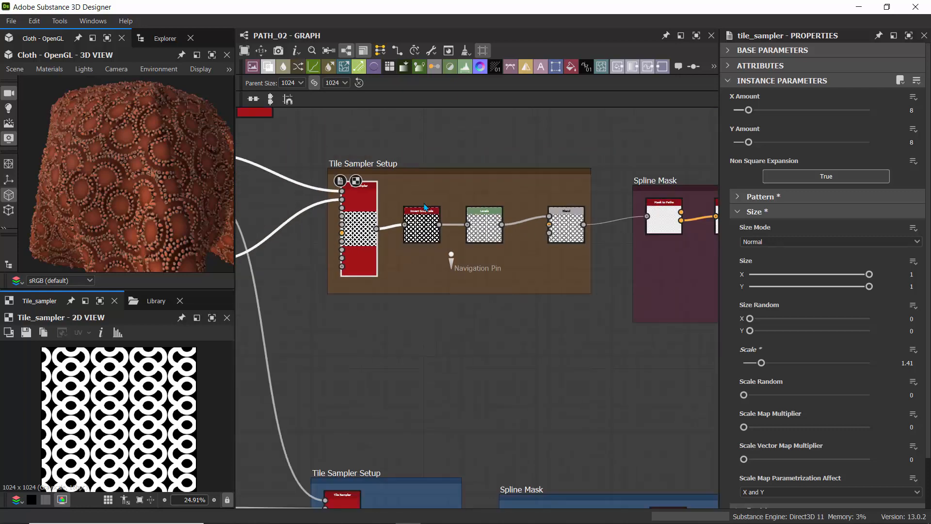
scroll(423, 199, up, 3)
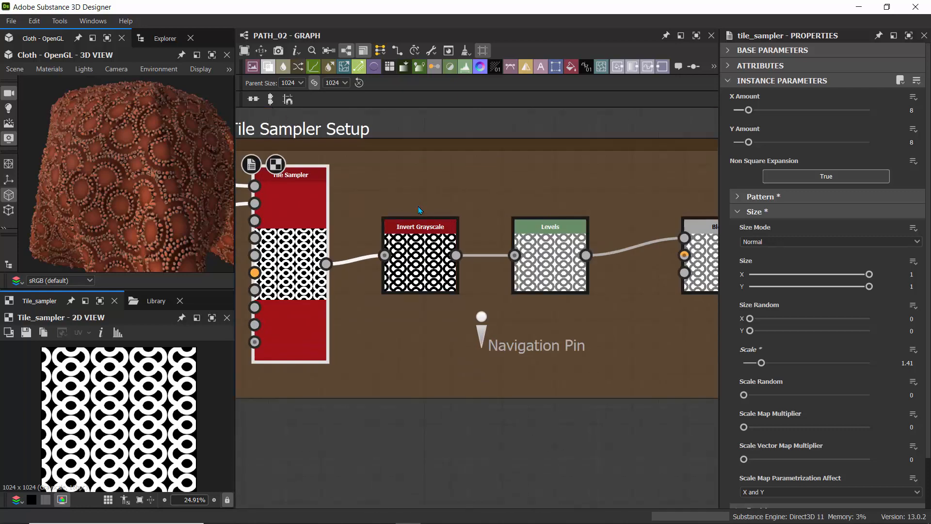
click(427, 252)
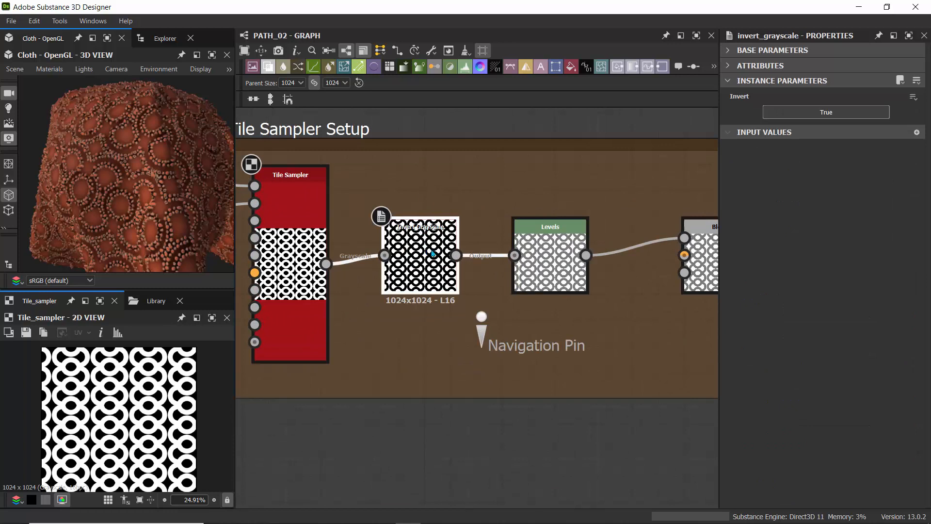
click(546, 263)
middle_drag(591, 220, 409, 193)
click(537, 237)
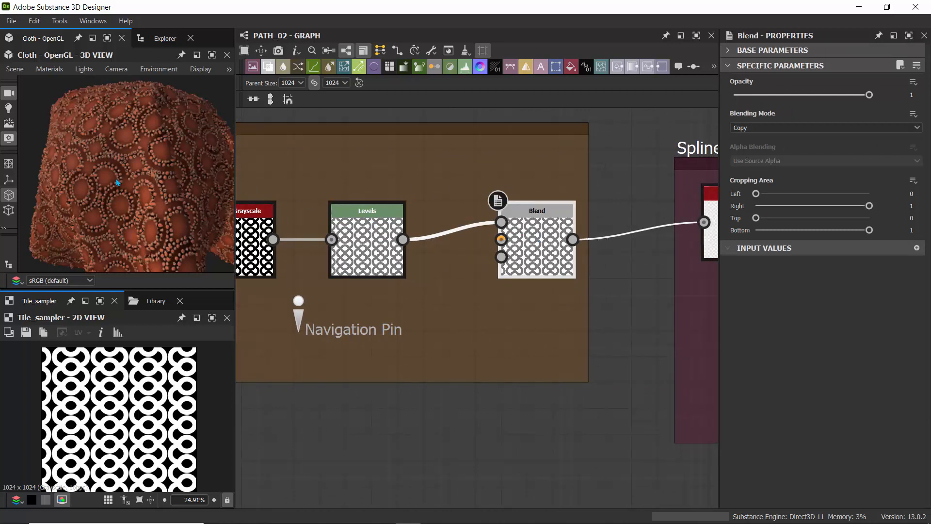
- Follow the graph past the Spline Mask frame and examine the Levels, Perlin Noise, Warp, Cells and Blend nodes of the Spline Scattering frame
scroll(564, 200, down, 4)
middle_drag(575, 154, 219, 199)
middle_drag(569, 247, 160, 239)
scroll(550, 275, up, 6)
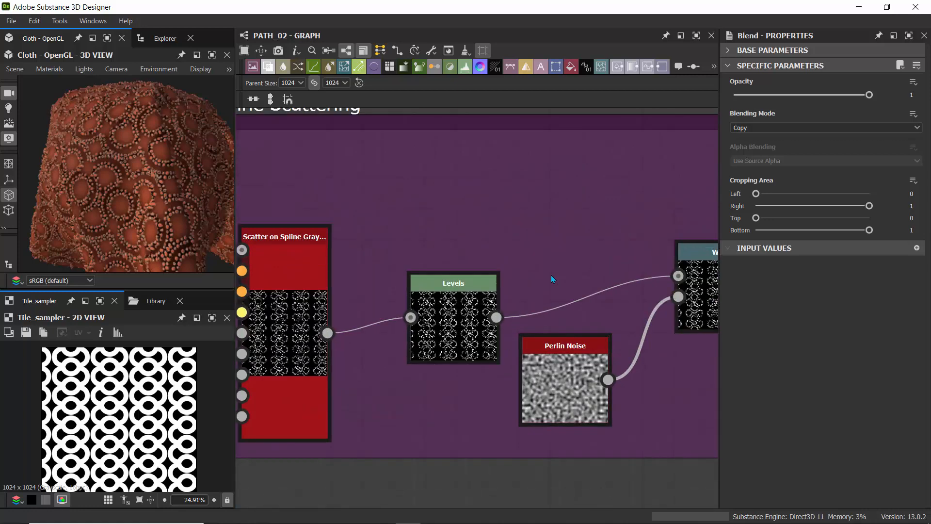
middle_drag(524, 267, 273, 181)
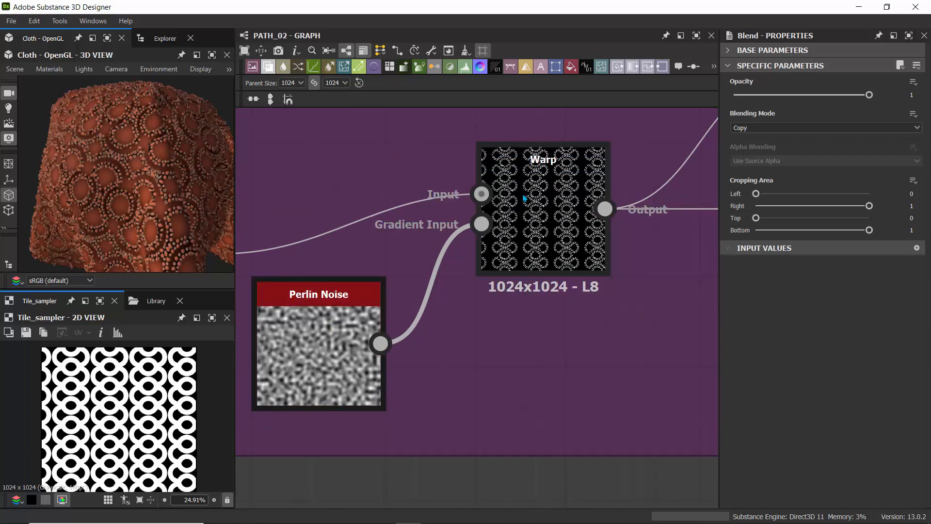
scroll(522, 195, down, 3)
middle_drag(501, 186, 281, 245)
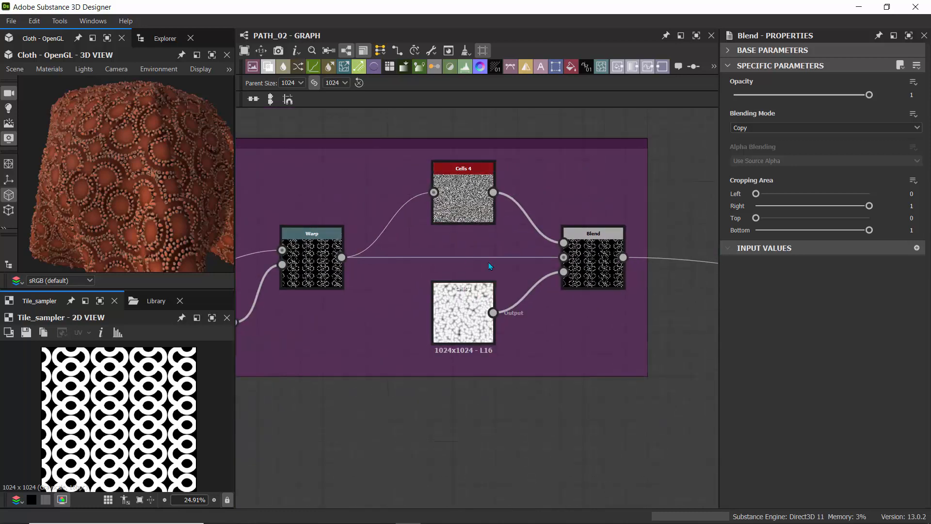
- Set Invert to False on the Invert Grayscale node in the orange Tile Sampler Setup frame
scroll(260, 184, down, 7)
middle_drag(393, 185, 788, 212)
middle_drag(394, 208, 537, 211)
scroll(402, 219, up, 10)
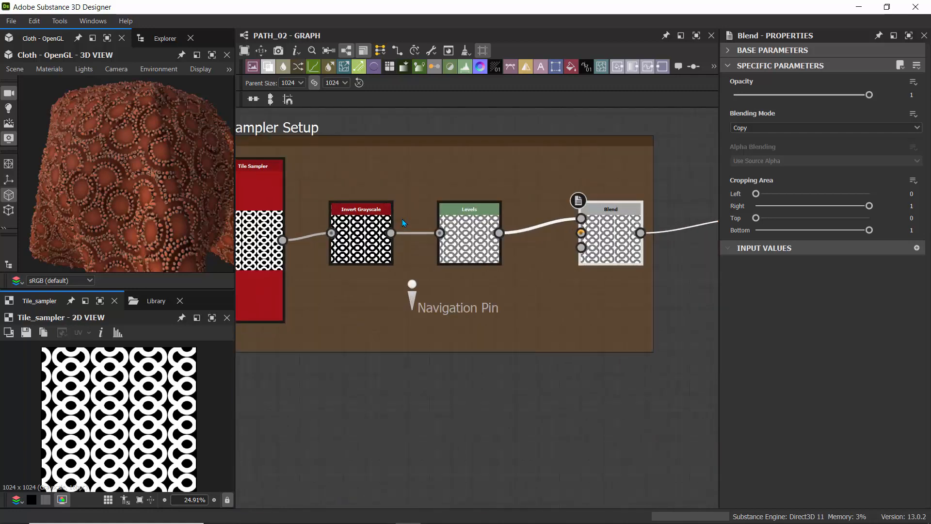
scroll(403, 220, down, 3)
middle_drag(491, 188, 349, 174)
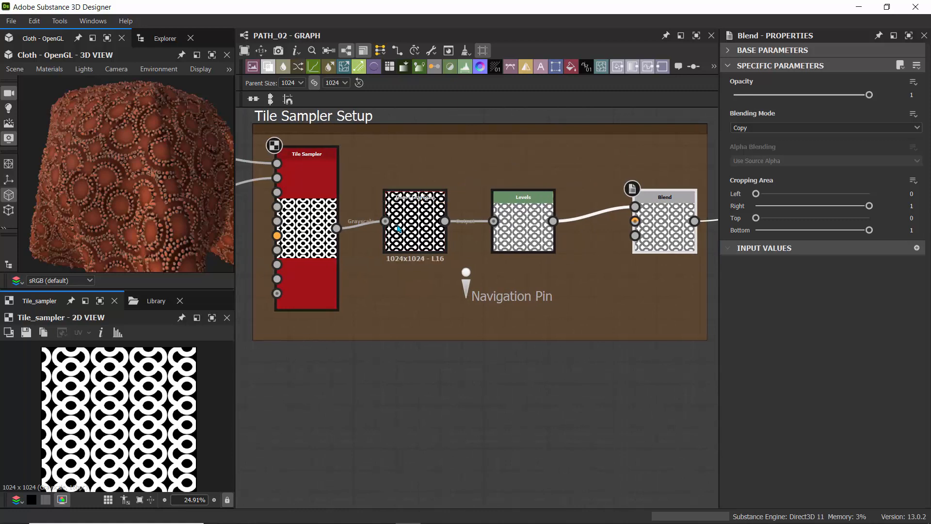
scroll(403, 229, up, 4)
click(420, 220)
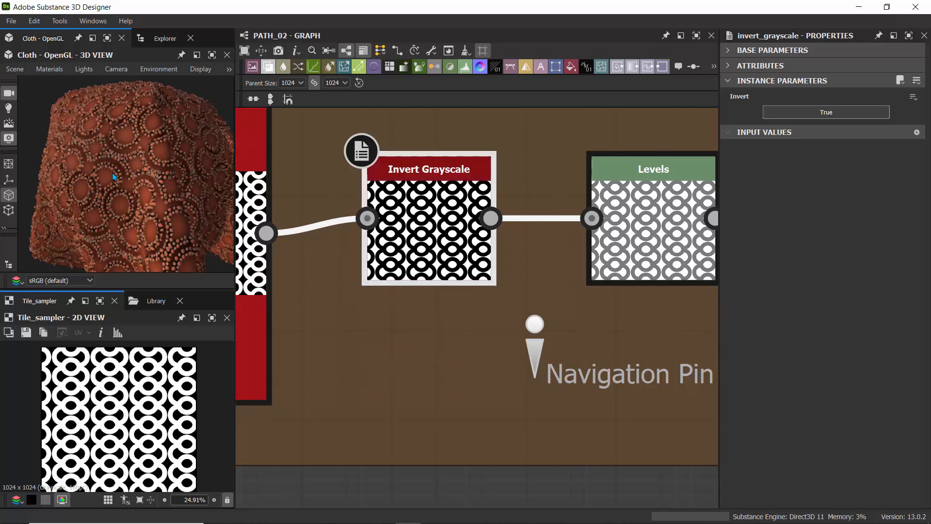
click(826, 114)
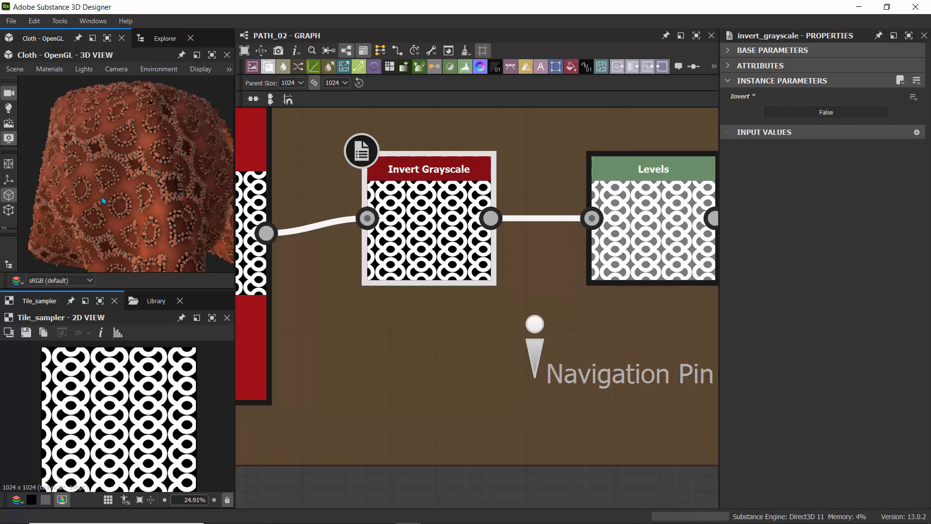
- Compare the beaded pattern on the cloth, setting Invert to True on the Invert Grayscale node in the orange Tile Sampler Setup frame
drag(101, 200, 118, 234)
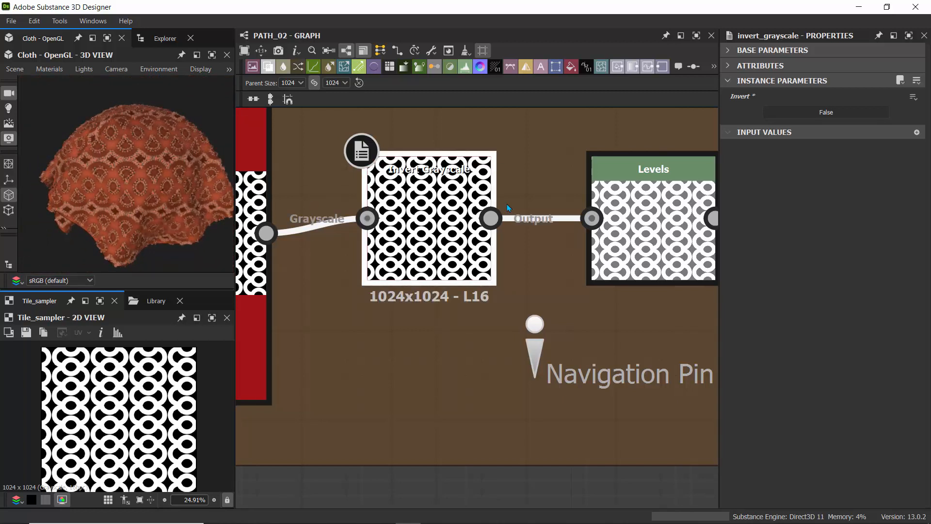
click(811, 112)
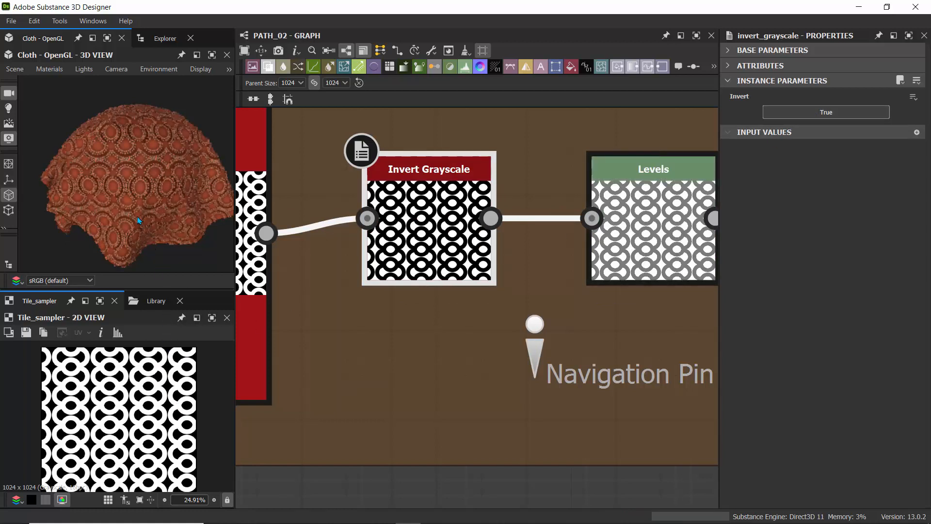
drag(138, 218, 155, 200)
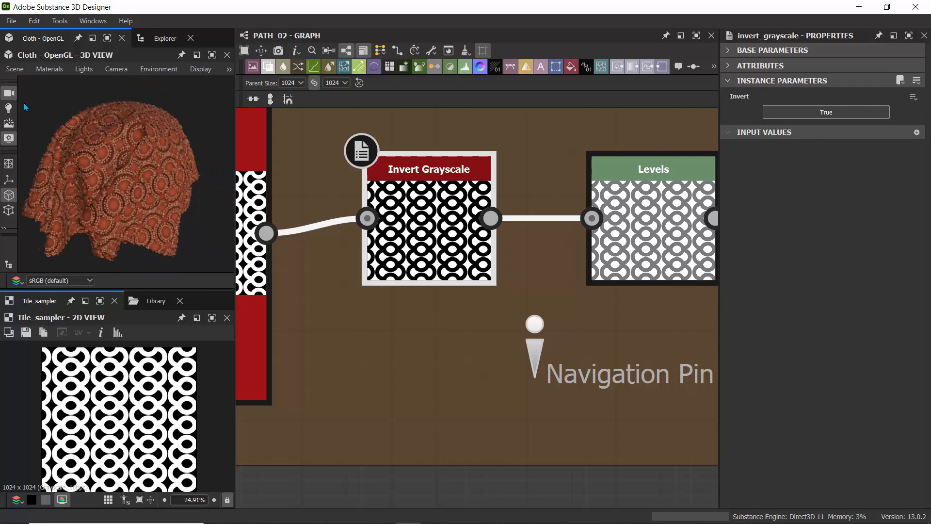
- Switch the 3D preview mesh to Rounded Cylinder and inspect the beaded ring pattern on its surface
click(14, 69)
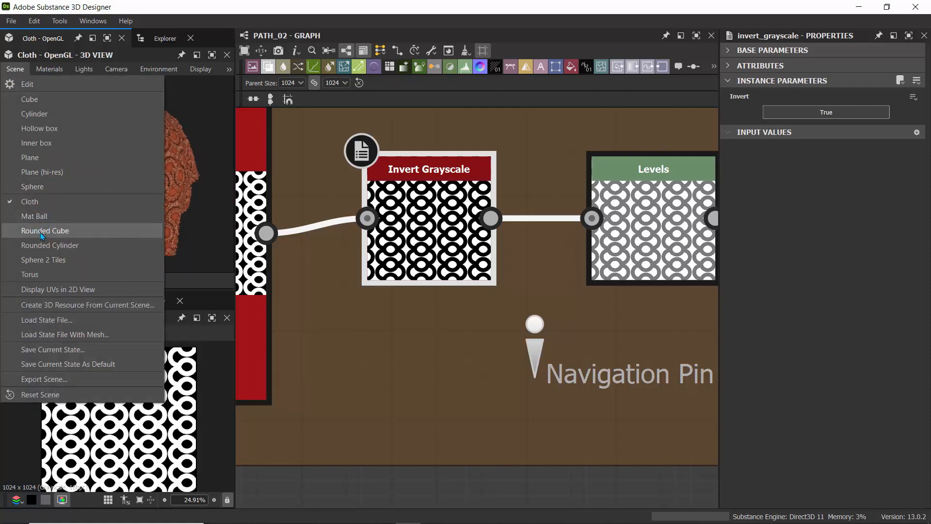
click(41, 245)
scroll(116, 193, up, 10)
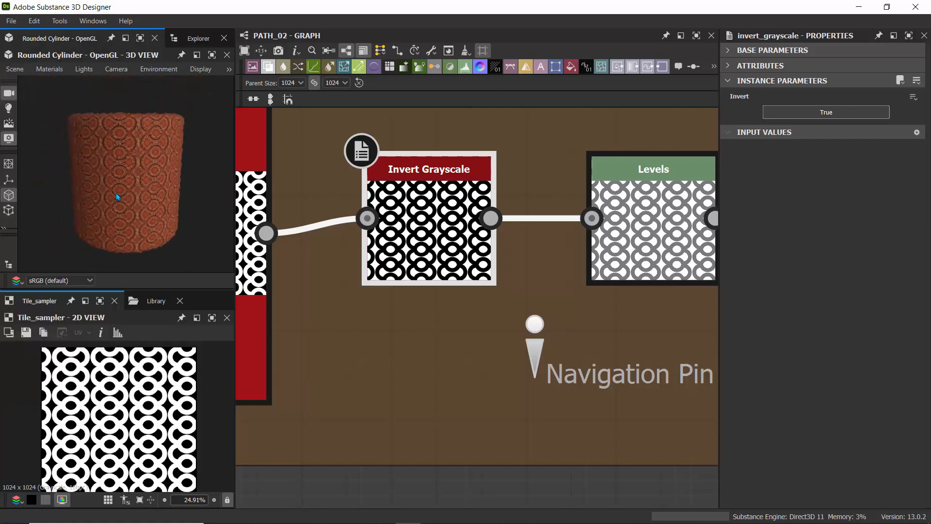
scroll(148, 187, down, 5)
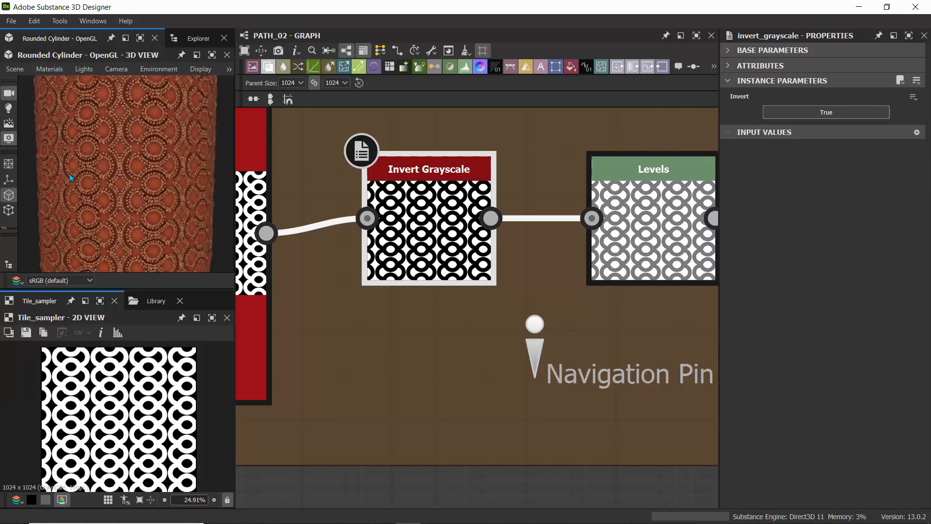
mouse_move(100, 185)
mouse_down()
mouse_move(168, 182)
mouse_move(97, 186)
mouse_up()
scroll(96, 184, down, 5)
scroll(96, 182, up, 3)
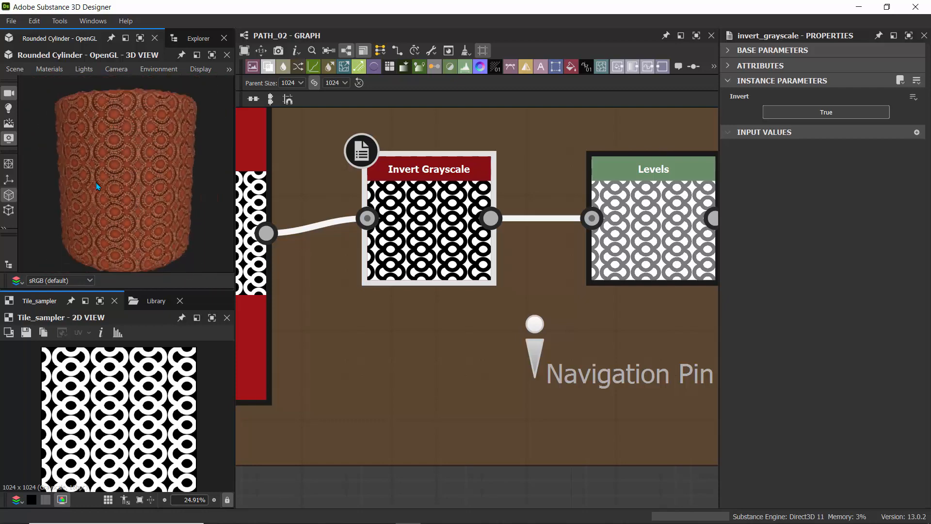
- Examine the specific parameters and thumbnail of the Levels node in the orange Tile Sampler Setup frame
scroll(487, 226, down, 5)
click(487, 225)
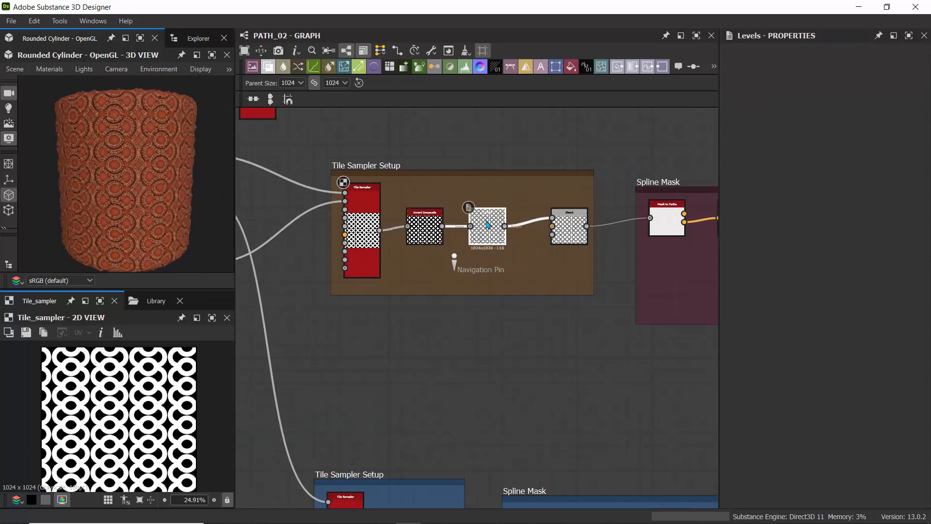
click(919, 66)
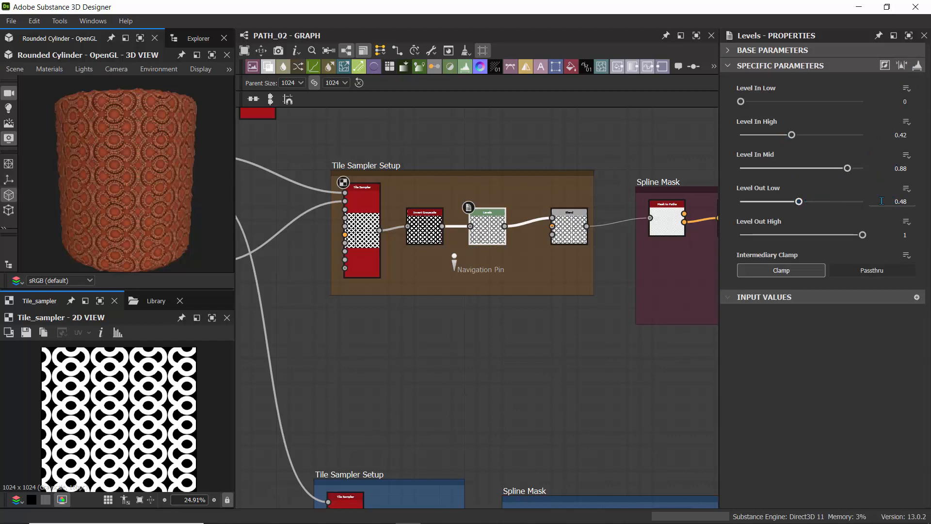
scroll(489, 227, up, 5)
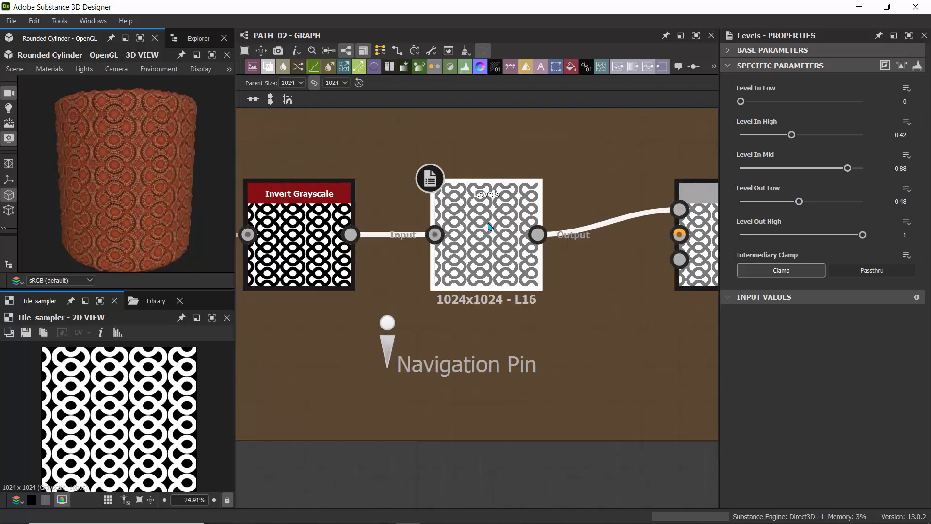
scroll(489, 226, down, 3)
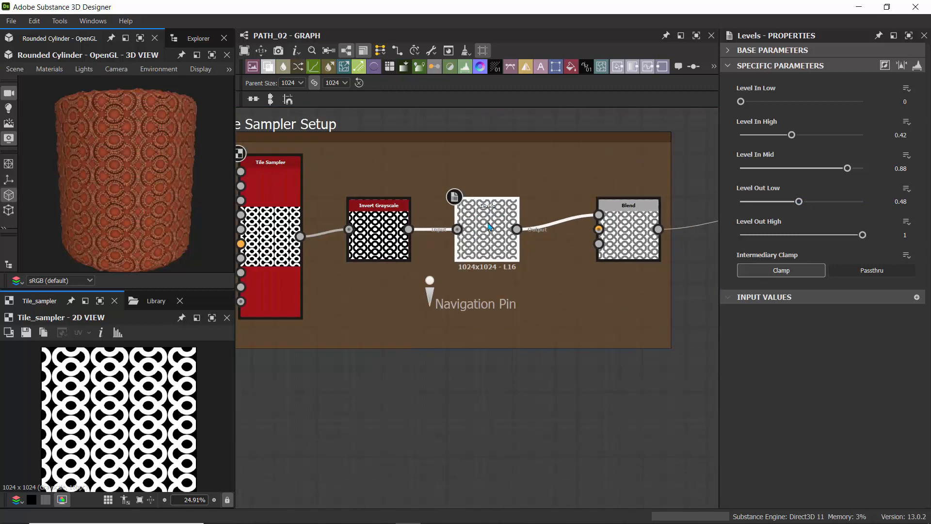
scroll(489, 226, down, 6)
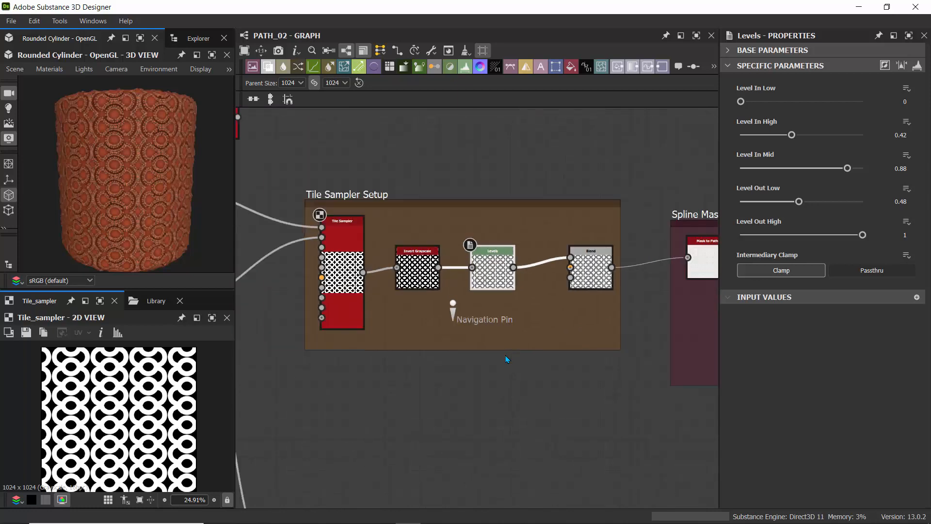
- Survey the whole graph, comparing the orange and blue Tile Sampler Setup frames and the Spline Mask and Spline Scattering frames they feed
middle_drag(458, 326, 375, 226)
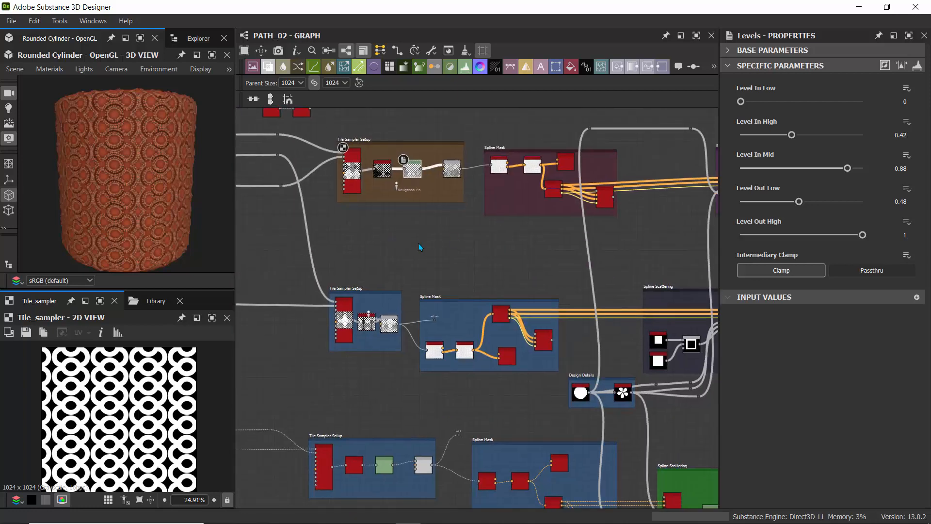
scroll(420, 247, down, 3)
middle_drag(420, 247, 405, 212)
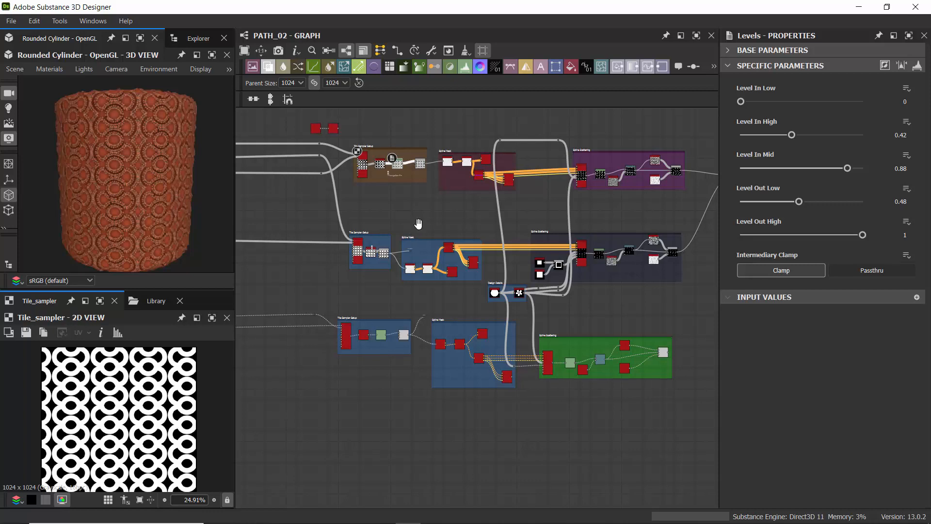
middle_drag(418, 224, 386, 300)
scroll(391, 284, up, 6)
scroll(414, 292, down, 1)
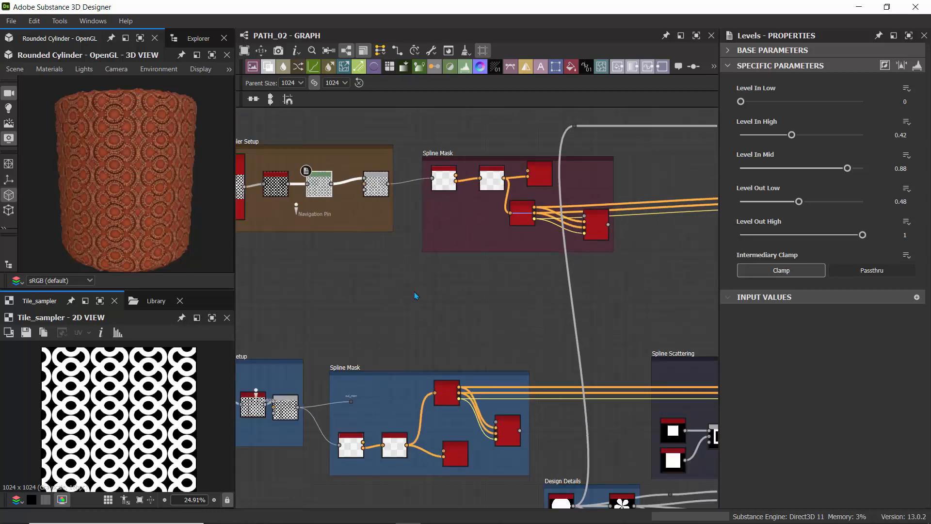
scroll(414, 292, down, 1)
middle_drag(243, 323, 384, 249)
scroll(384, 249, down, 4)
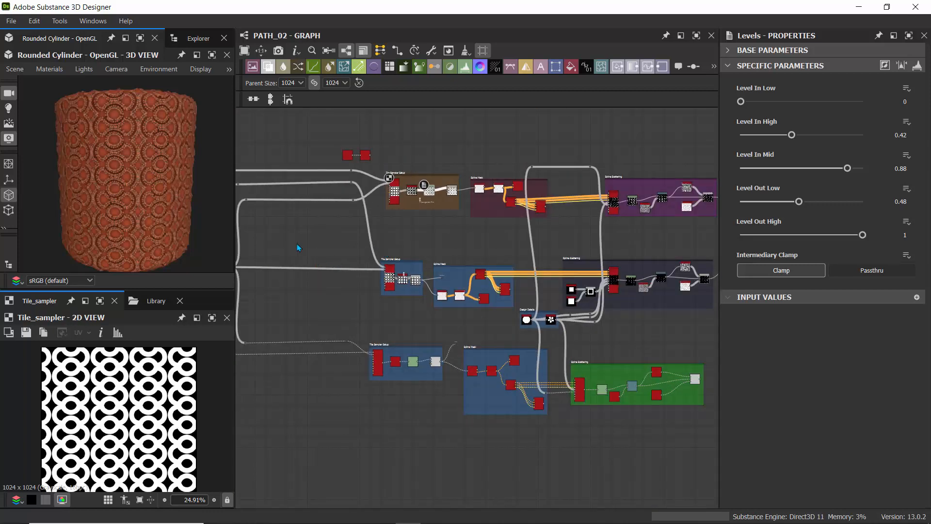
middle_drag(299, 248, 380, 215)
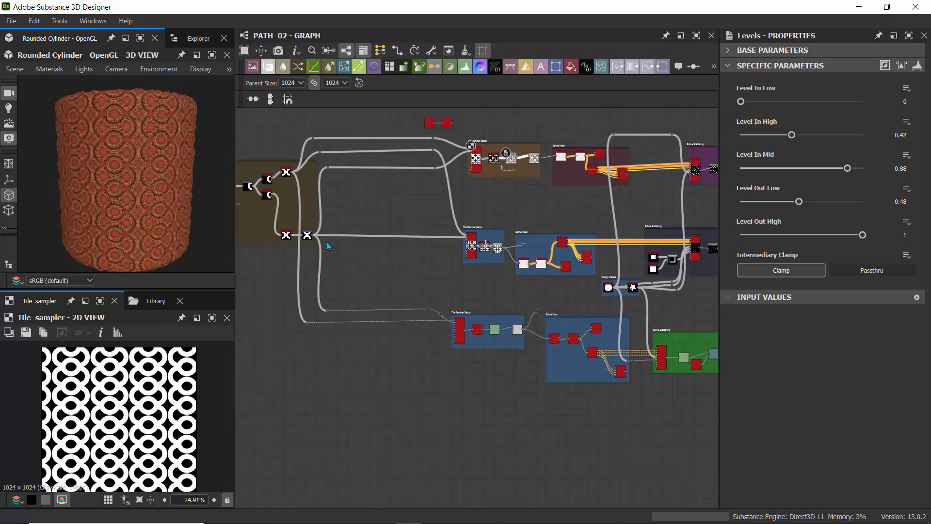
scroll(467, 225, up, 6)
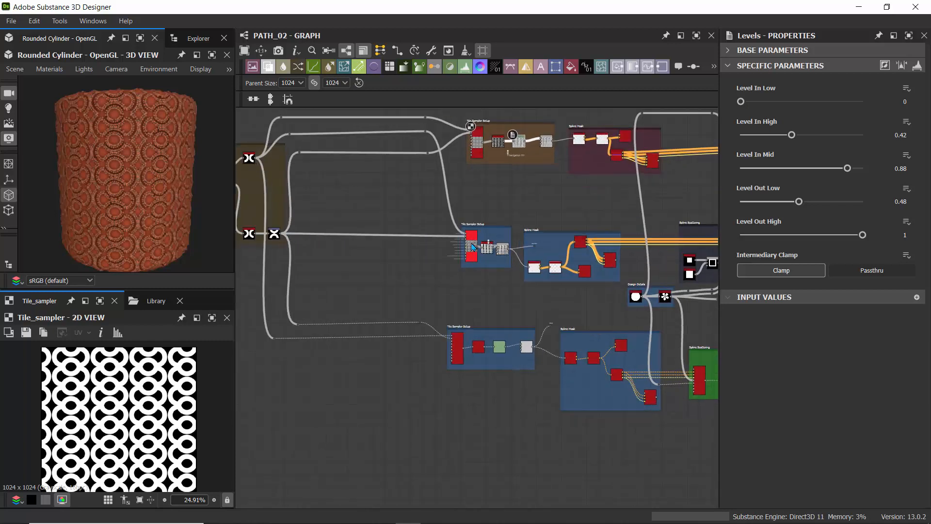
scroll(541, 187, down, 5)
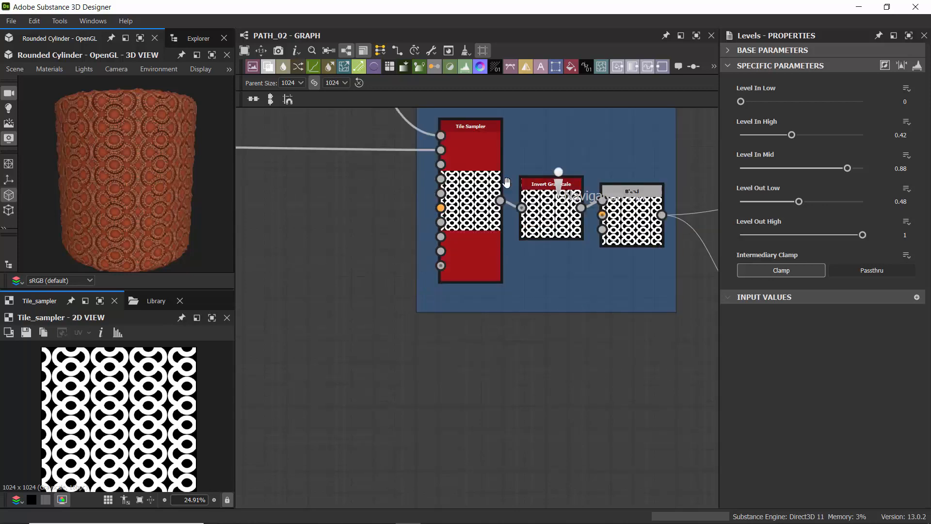
middle_drag(524, 218, 356, 360)
scroll(436, 260, down, 2)
middle_drag(418, 272, 352, 326)
middle_drag(408, 322, 499, 334)
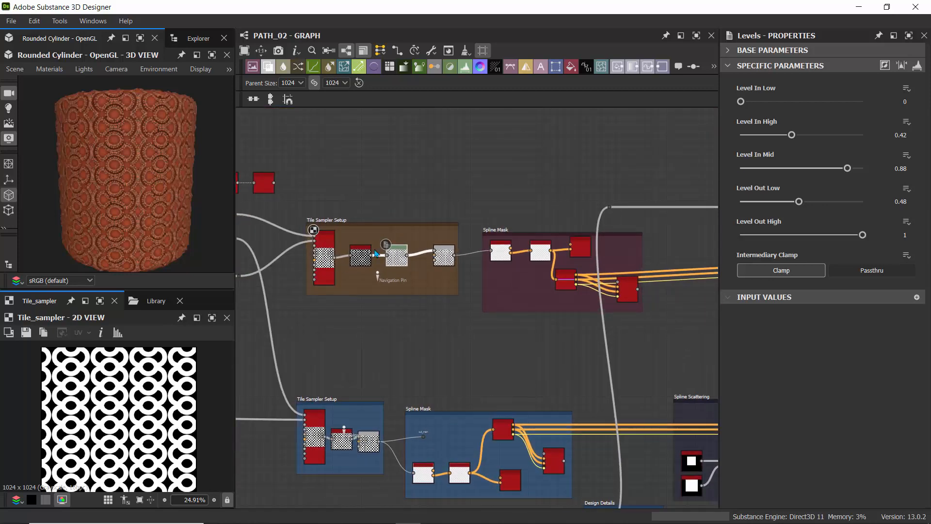
- Examine the orange Tile Sampler Setup frame and its link from Blend into the Mask to Paths node of the Spline Mask frame
scroll(316, 227, up, 6)
click(319, 224)
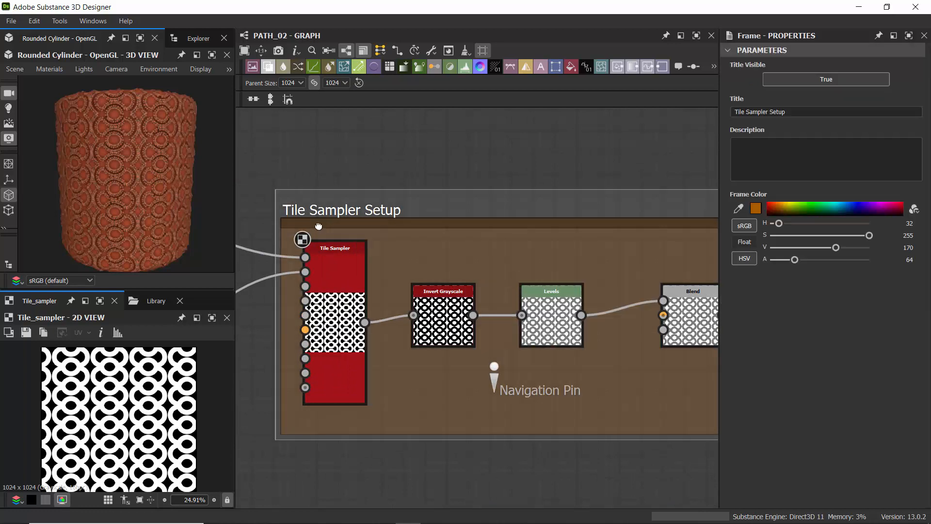
middle_drag(635, 264, 262, 235)
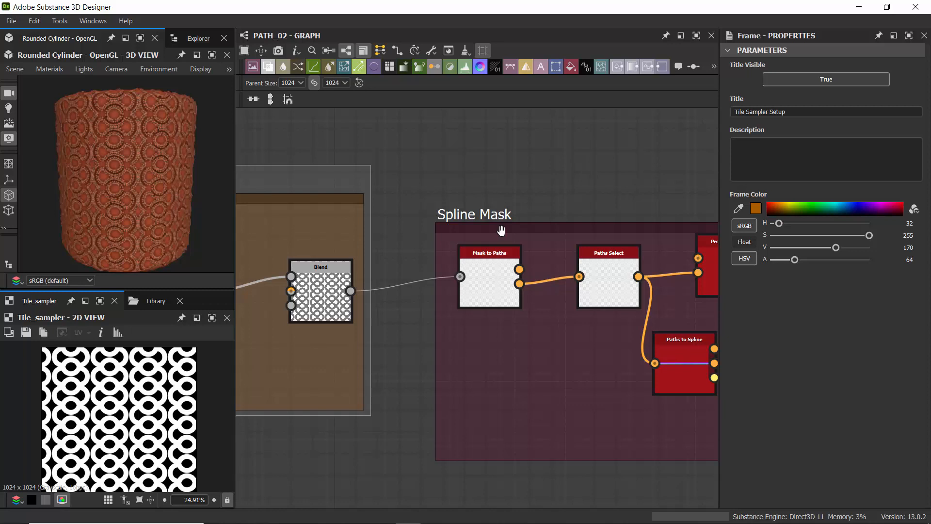
middle_drag(412, 172, 679, 336)
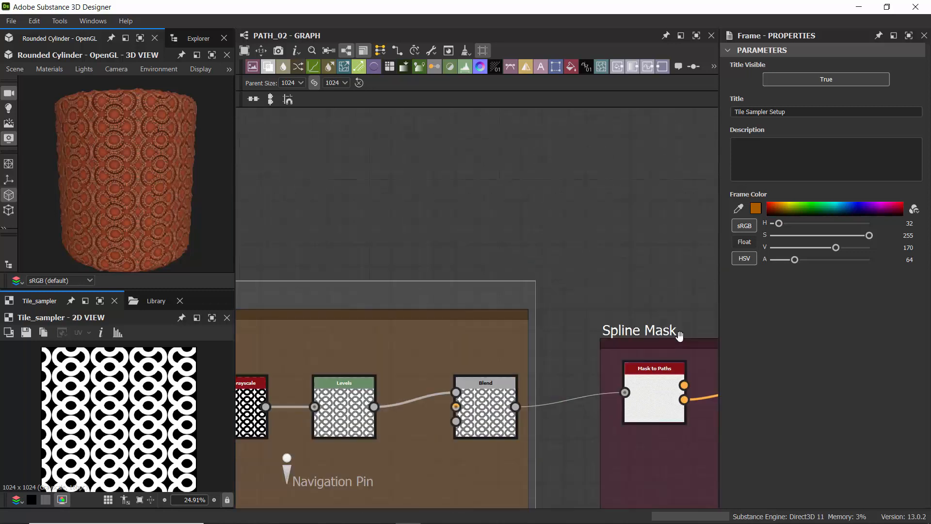
- Find the separate Star node that feeds a Mask to Paths node and show its output in the 2D view
scroll(449, 221, down, 2)
scroll(449, 221, down, 2)
middle_drag(405, 196, 722, 398)
middle_drag(608, 228, 287, 274)
scroll(432, 284, up, 4)
double_click(499, 260)
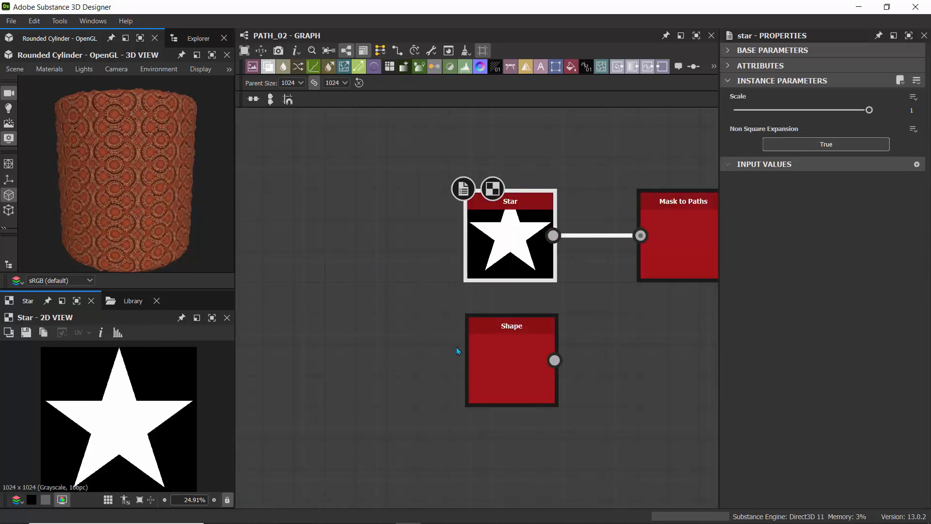
- Show the output and parameters of the Shape node below the Star node
scroll(351, 266, down, 4)
middle_drag(320, 374, 296, 432)
scroll(367, 299, up, 7)
scroll(368, 301, down, 2)
click(478, 371)
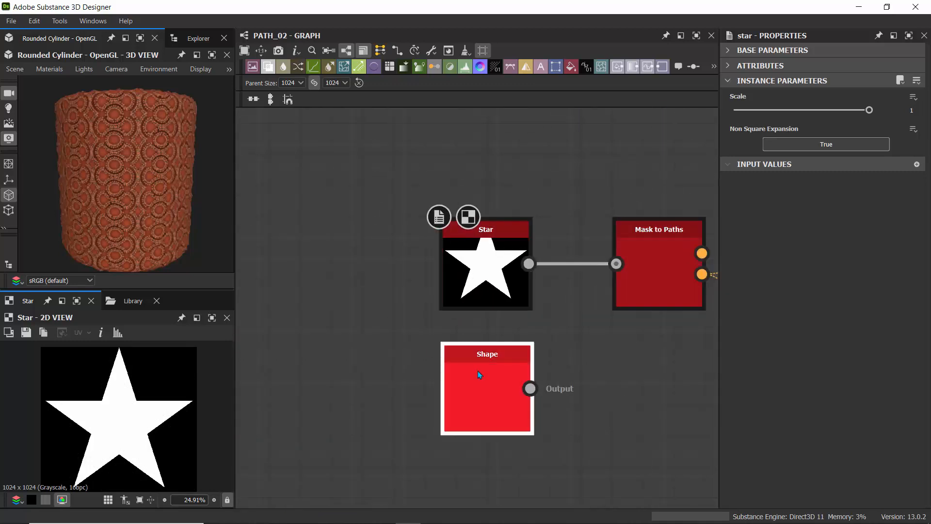
double_click(478, 371)
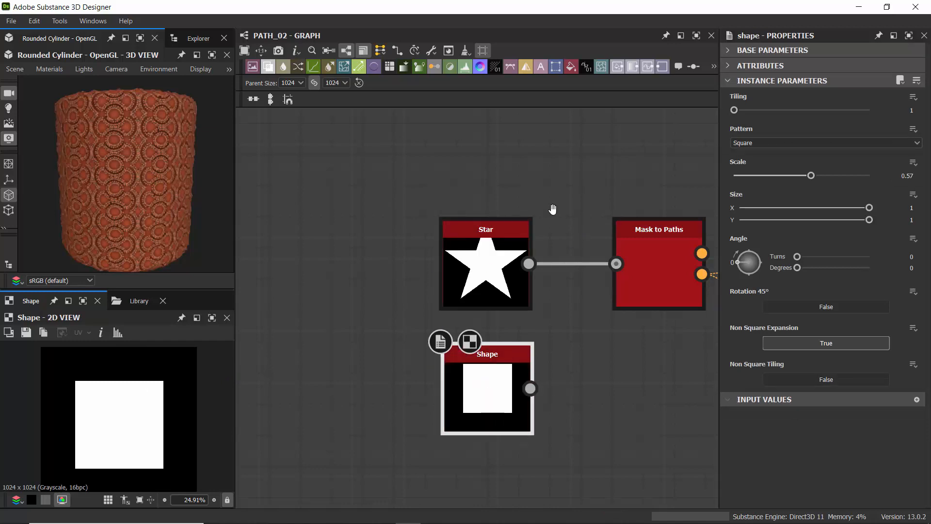
- Maximize the library, display its items as large thumbnails and examine the Path tools category under Spline & Path Tools
middle_drag(553, 209, 354, 218)
scroll(462, 266, up, 4)
scroll(462, 265, down, 4)
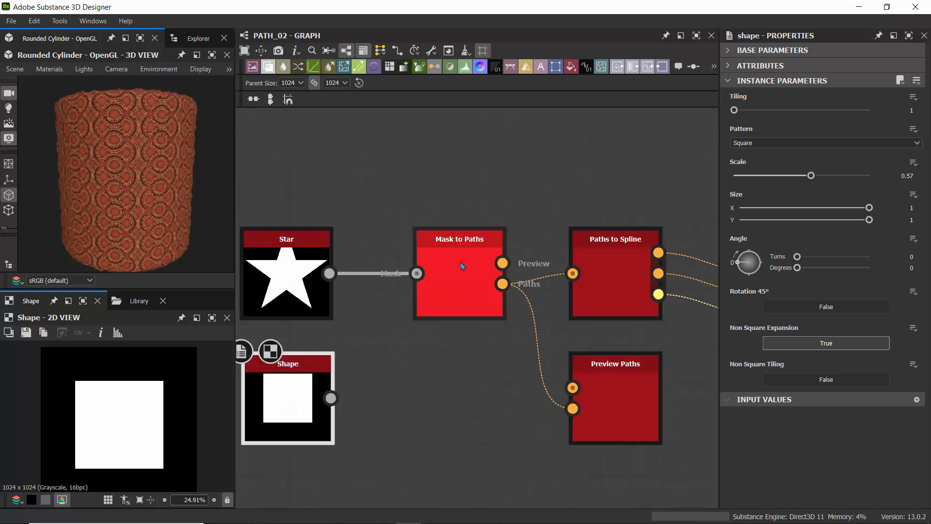
click(142, 300)
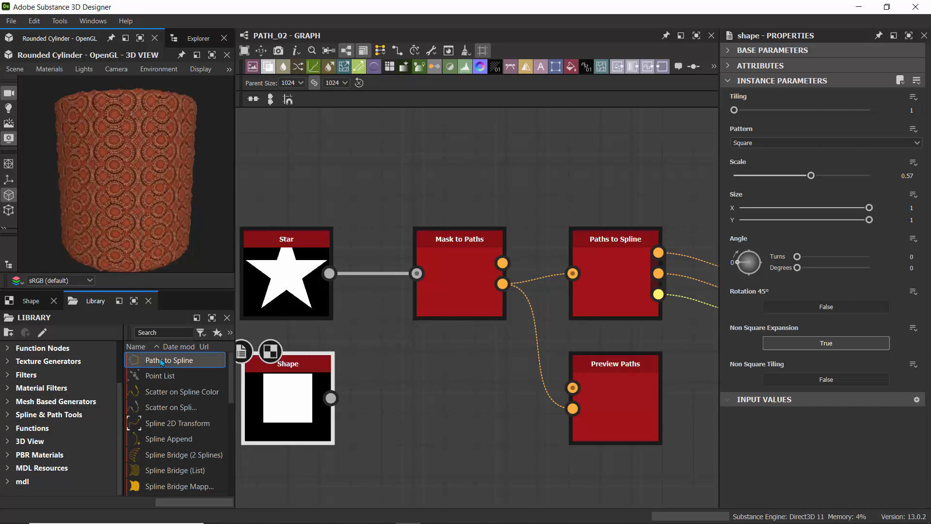
key(shift+space)
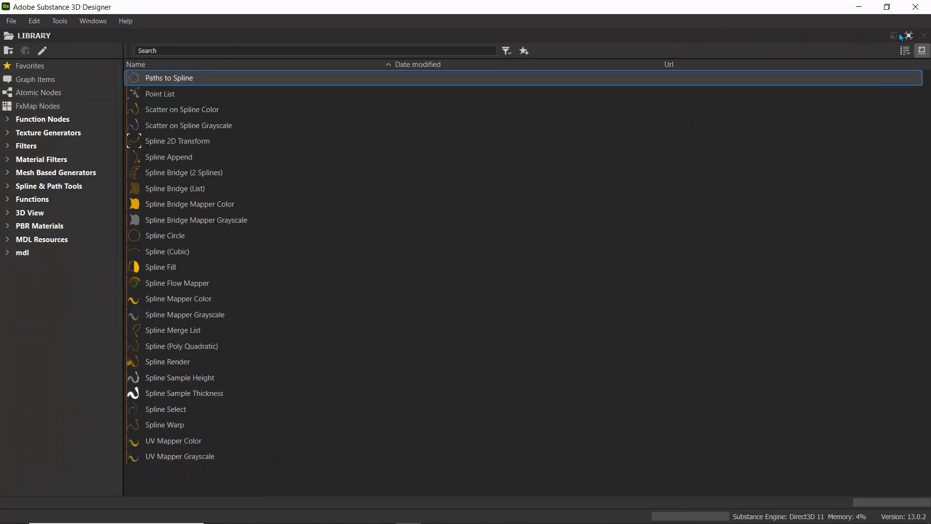
click(905, 50)
click(891, 70)
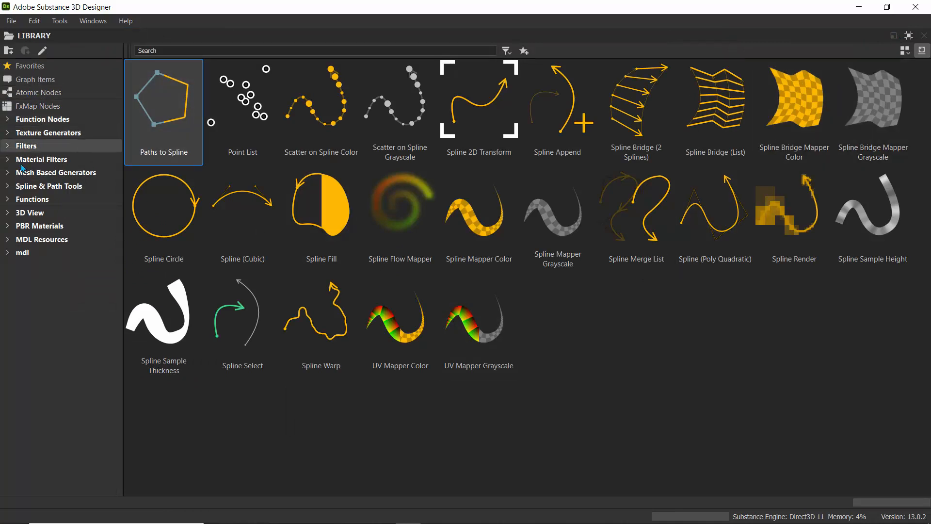
click(6, 186)
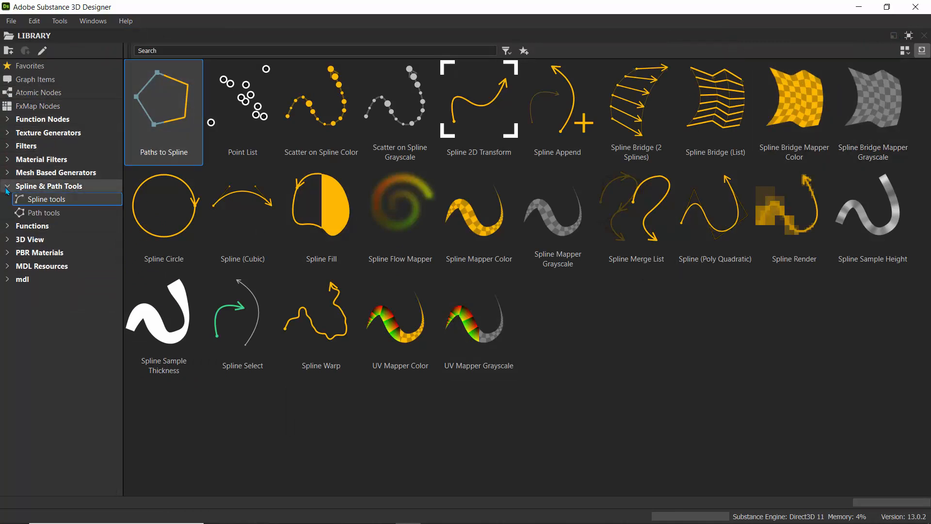
click(38, 214)
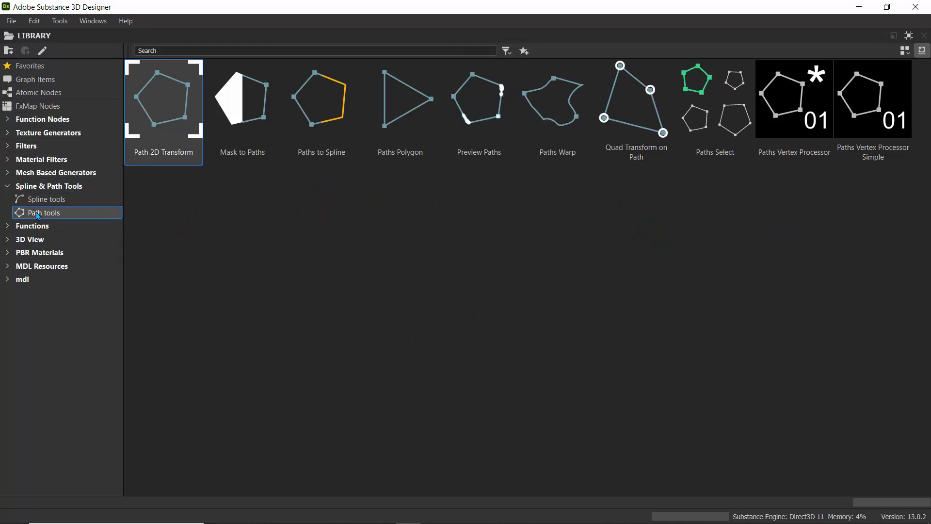
mouse_move(237, 101)
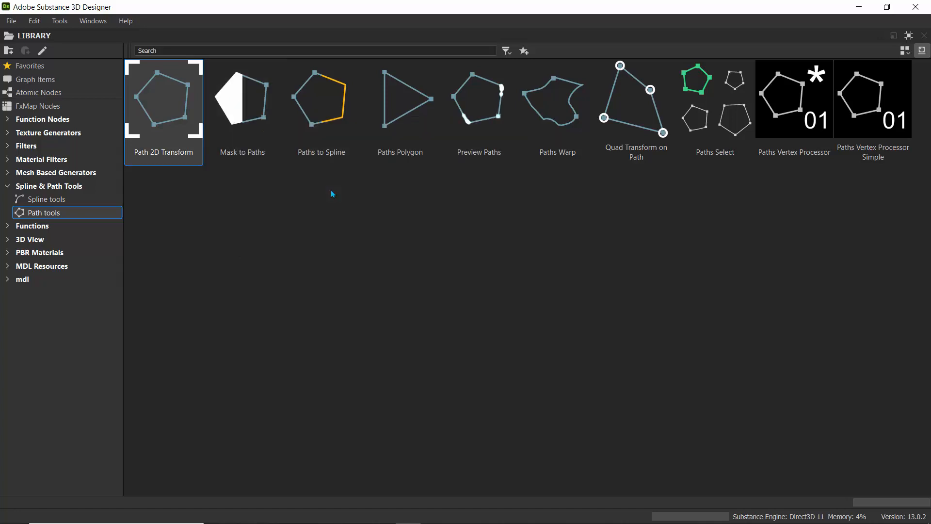
- Restore the library to its normal size and show the parameters and 2D output of the Mask to Paths node fed by the Star
key(shift+space)
click(439, 250)
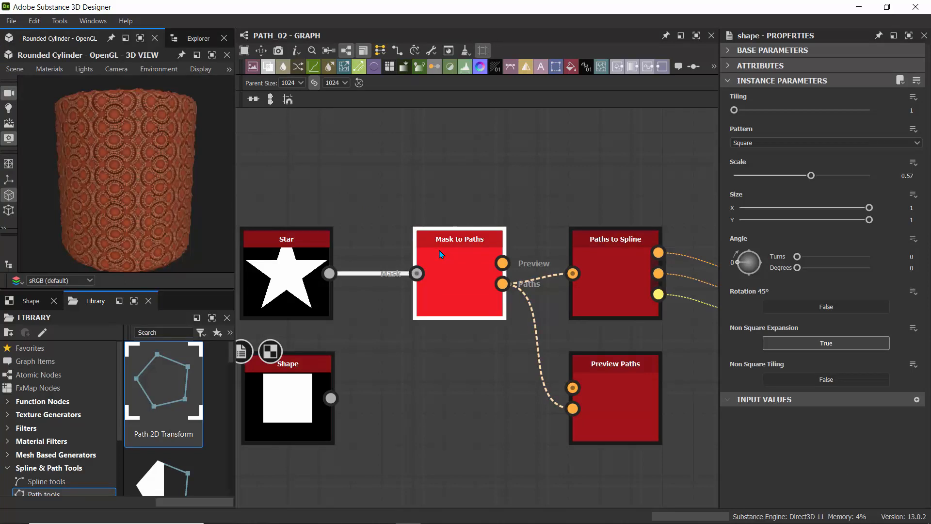
double_click(440, 255)
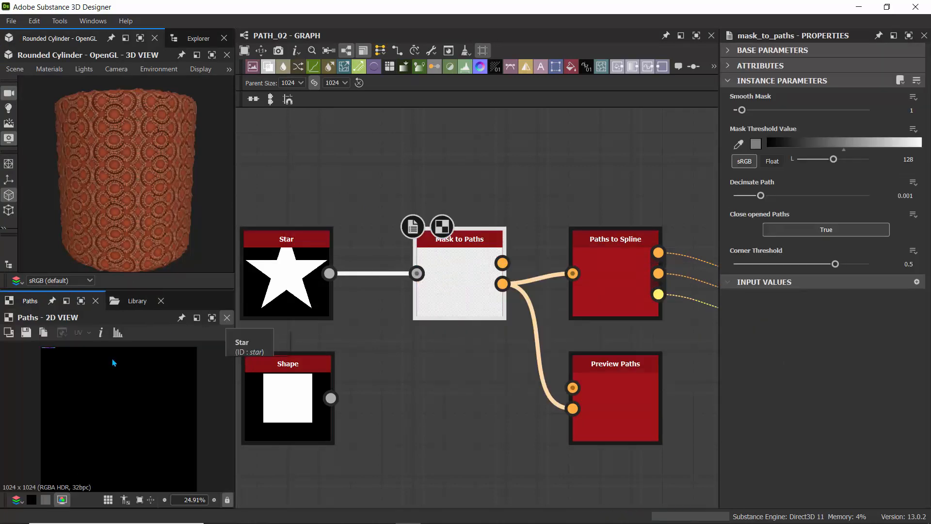
- Examine the Paths output of the Star-fed Mask to Paths node in the 2D view, and switch to its Preview output
scroll(50, 361, up, 3)
scroll(65, 402, up, 3)
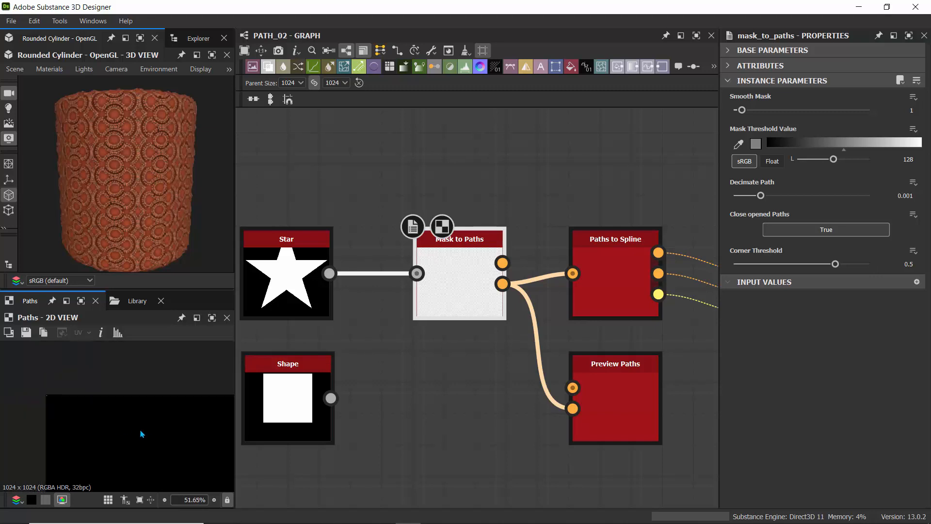
scroll(77, 377, down, 6)
scroll(100, 413, down, 2)
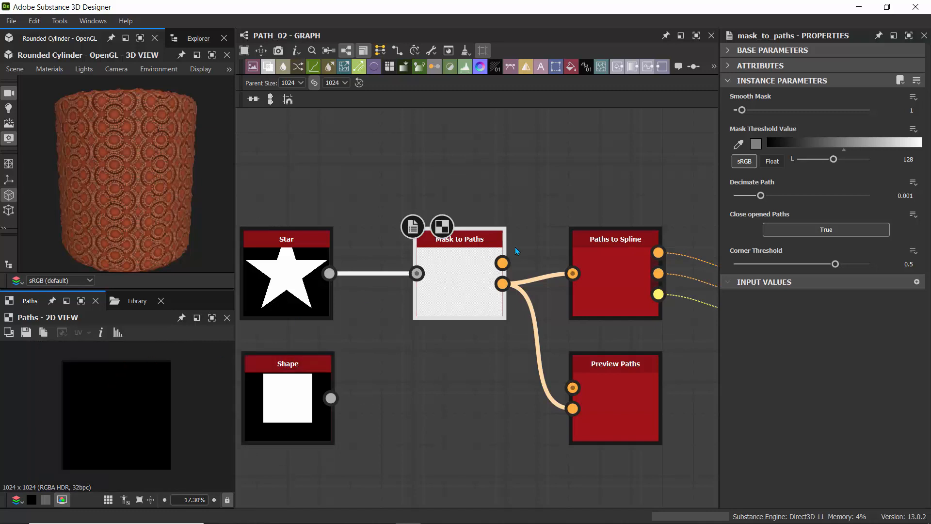
click(503, 283)
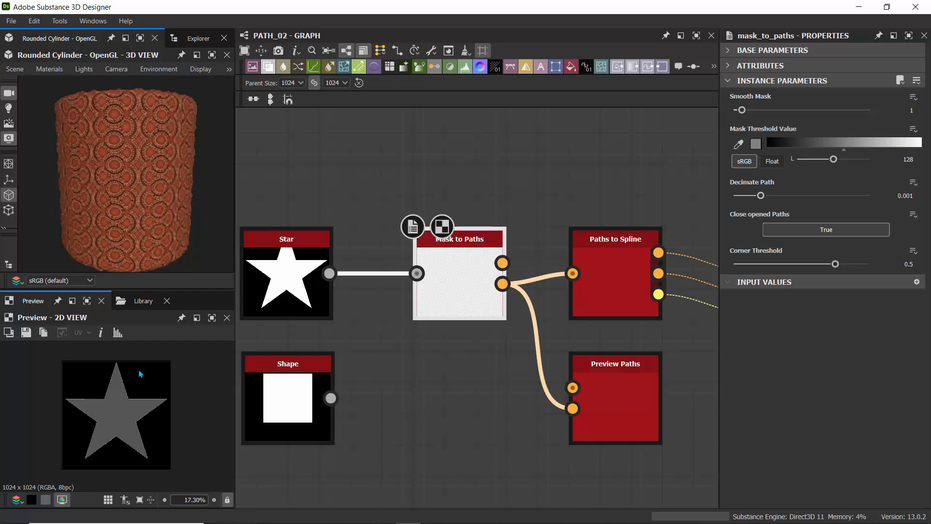
scroll(280, 276, up, 5)
scroll(276, 276, down, 3)
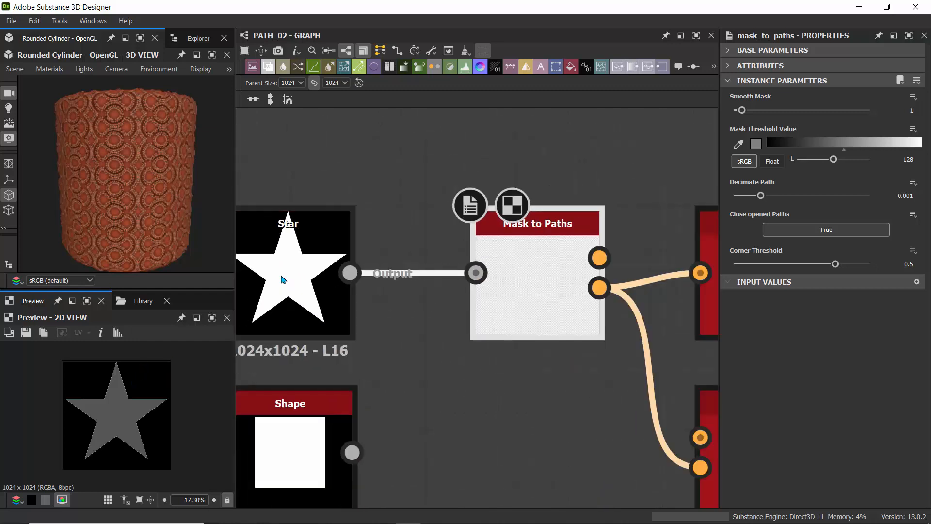
scroll(106, 404, up, 5)
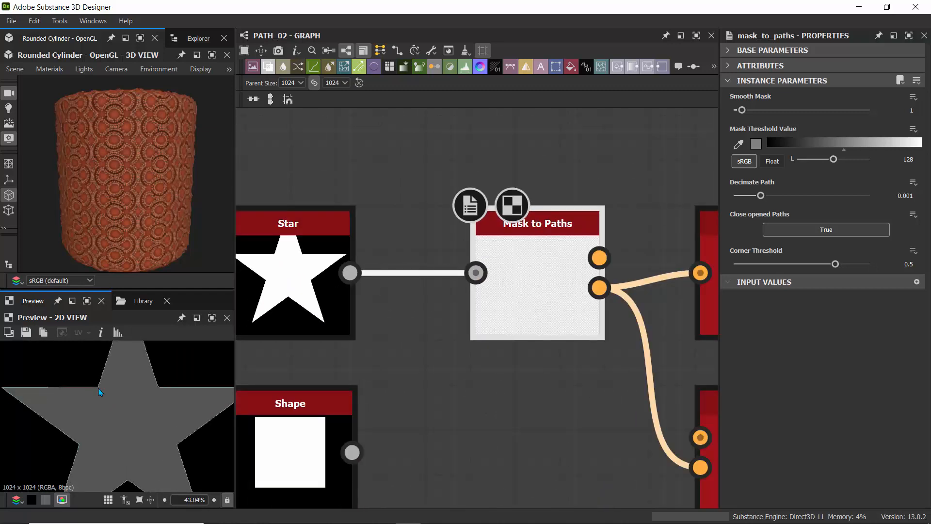
scroll(454, 350, down, 4)
- Show the Preview Paths node's output in the 2D view, inspect the star outline in a maximized view, and read the node's description
middle_drag(458, 351, 380, 297)
scroll(445, 290, up, 4)
scroll(445, 291, down, 2)
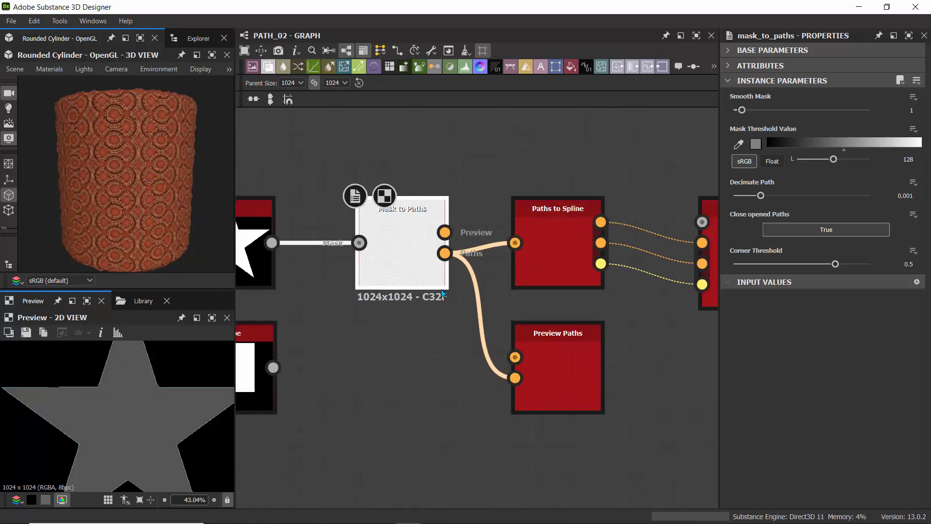
double_click(530, 350)
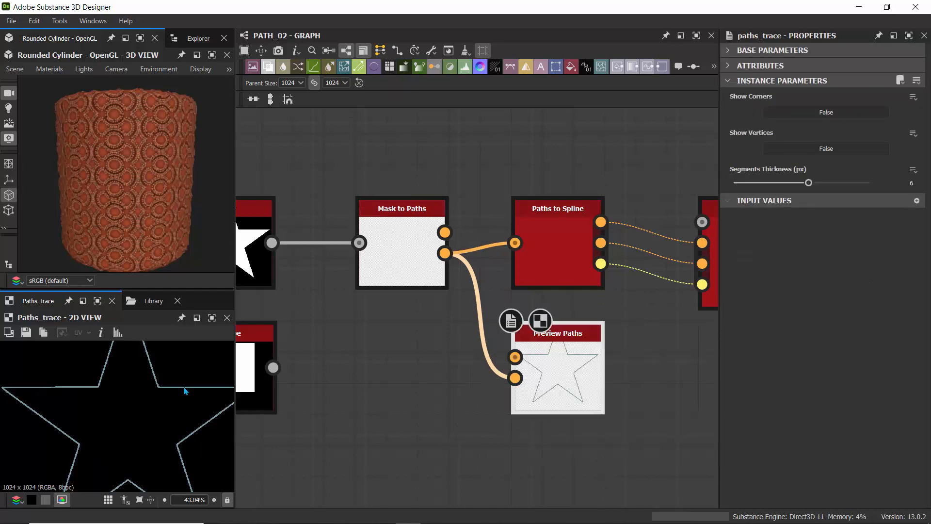
scroll(162, 394, down, 1)
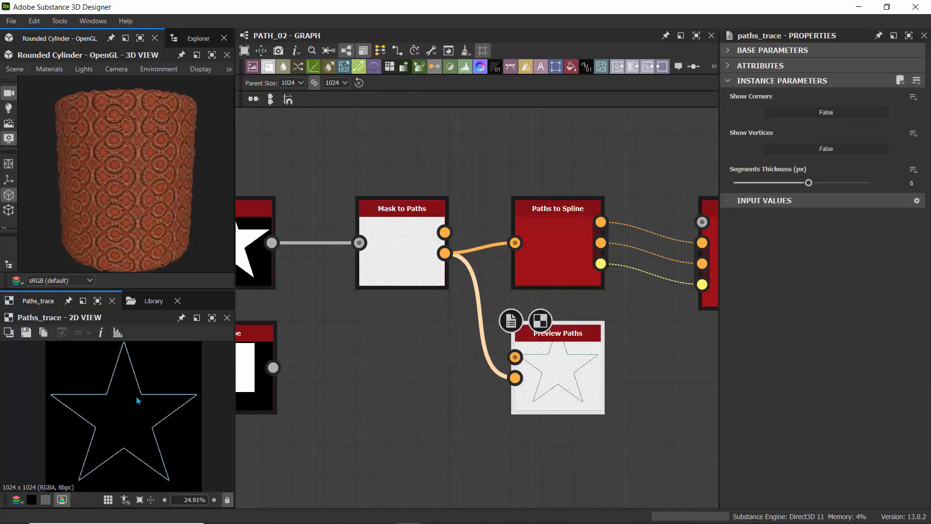
key(ctrl+space)
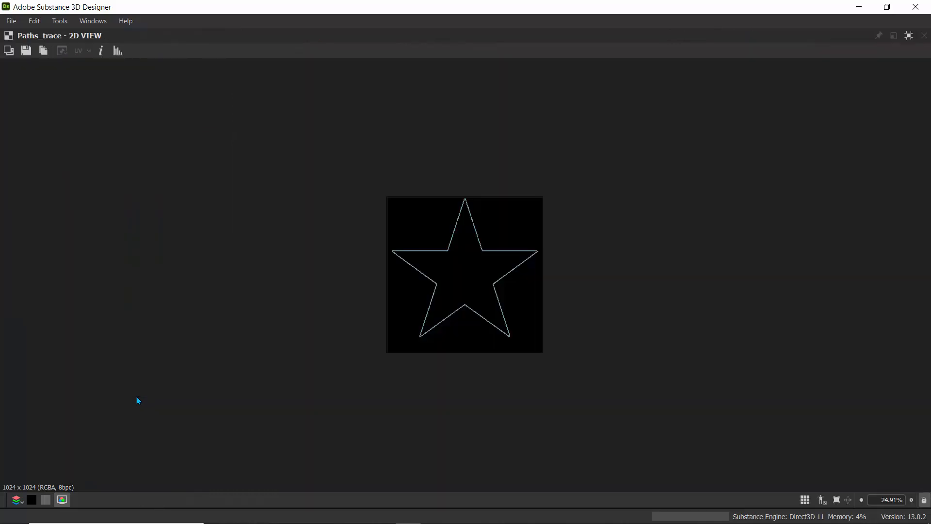
scroll(448, 256, up, 5)
scroll(449, 257, down, 2)
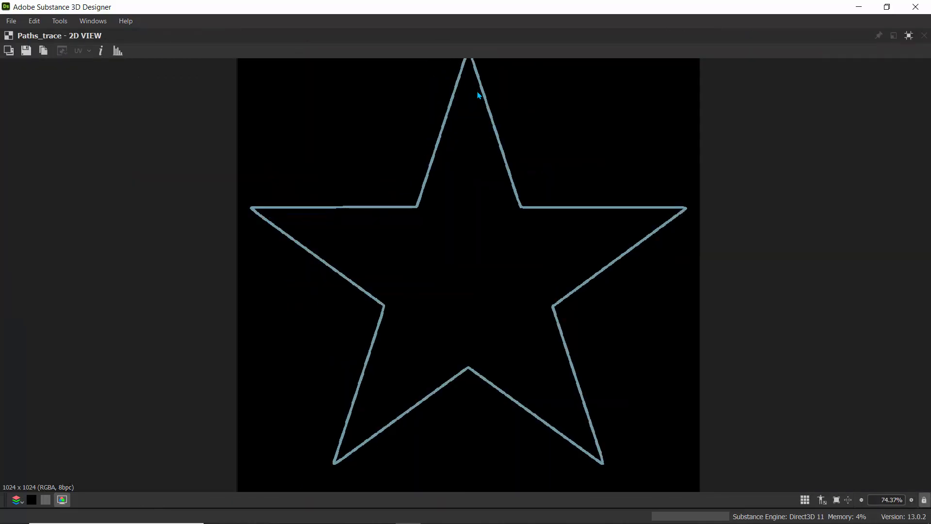
scroll(536, 218, down, 2)
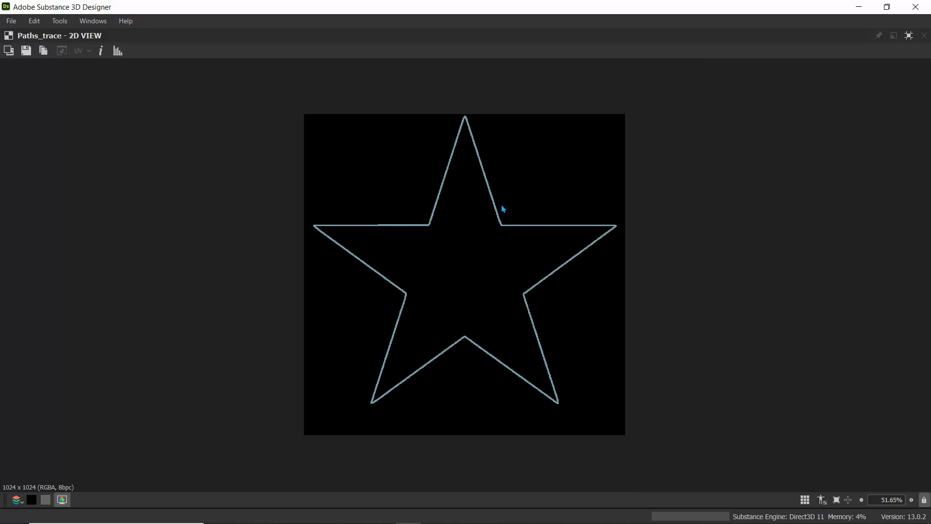
key(shift+space)
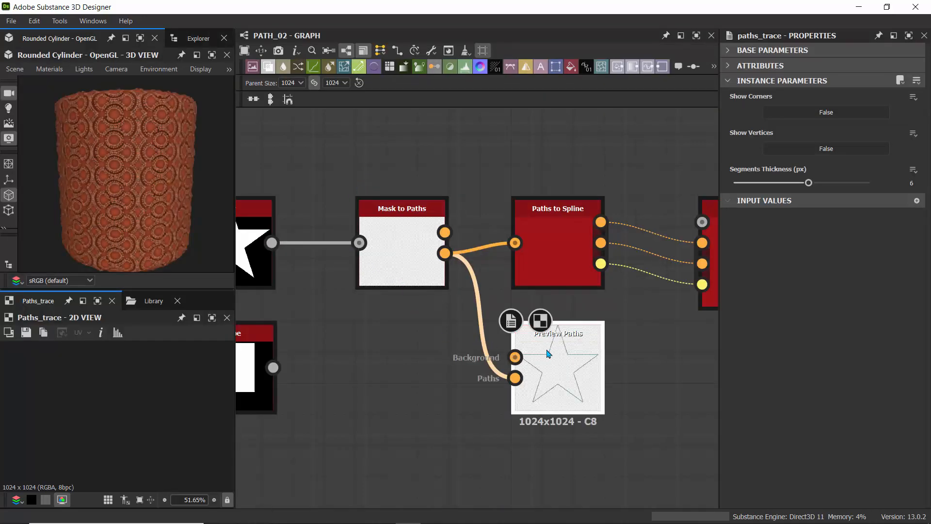
mouse_move(549, 355)
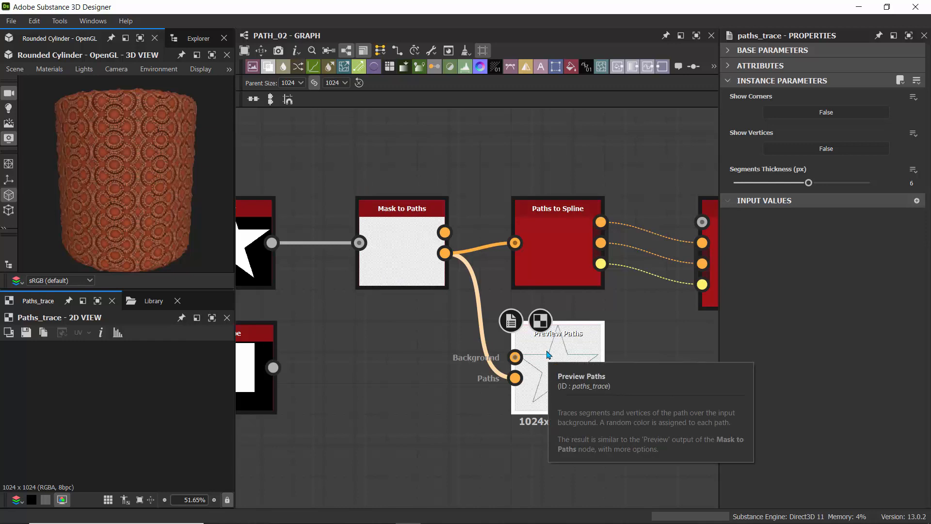
- Show the Paths to Spline parameters, and compare the Preview and Paths outputs of the connected Mask to Paths node
click(540, 240)
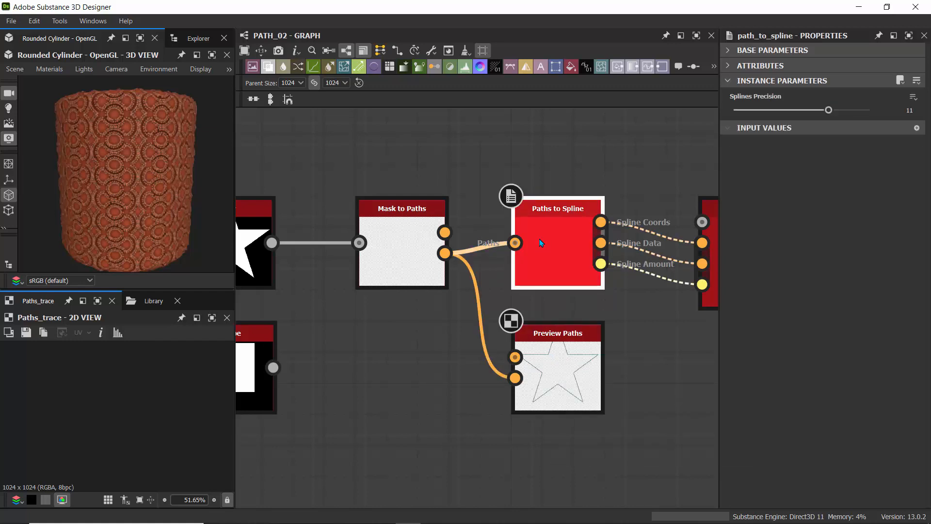
click(401, 242)
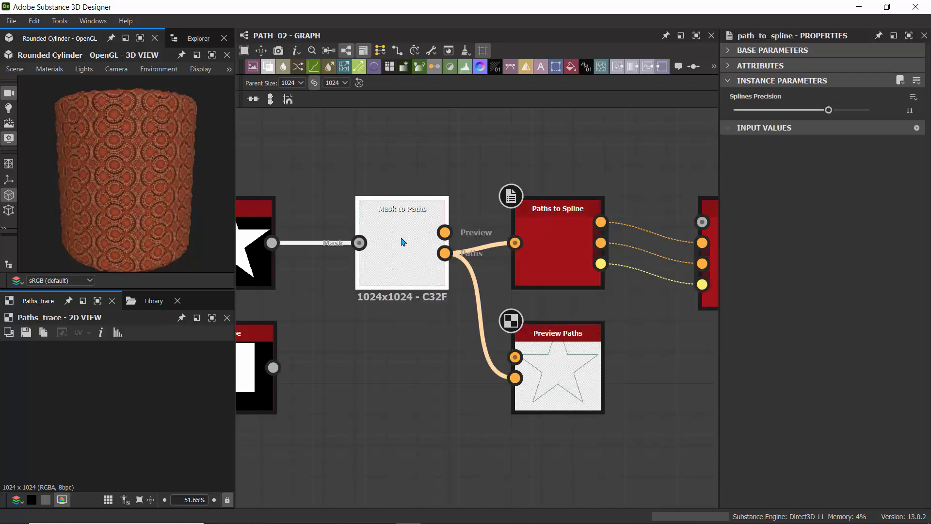
click(444, 236)
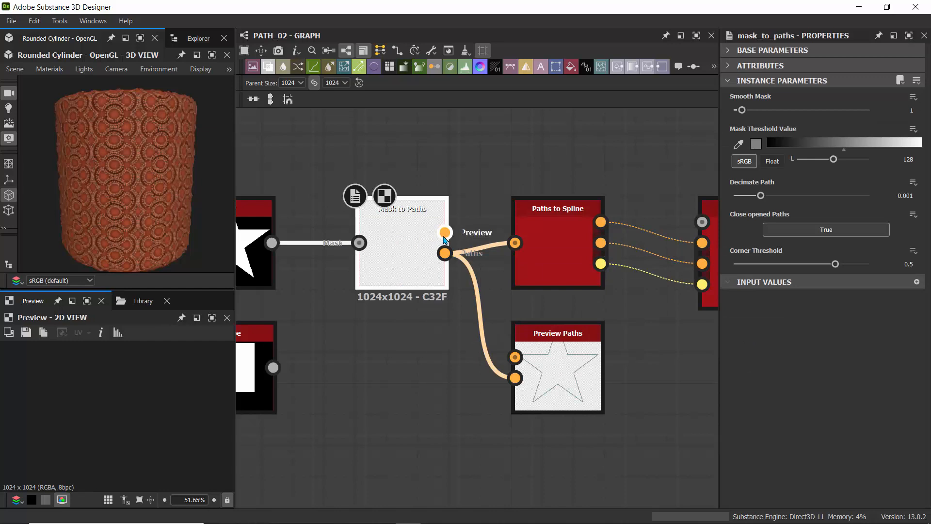
double_click(407, 206)
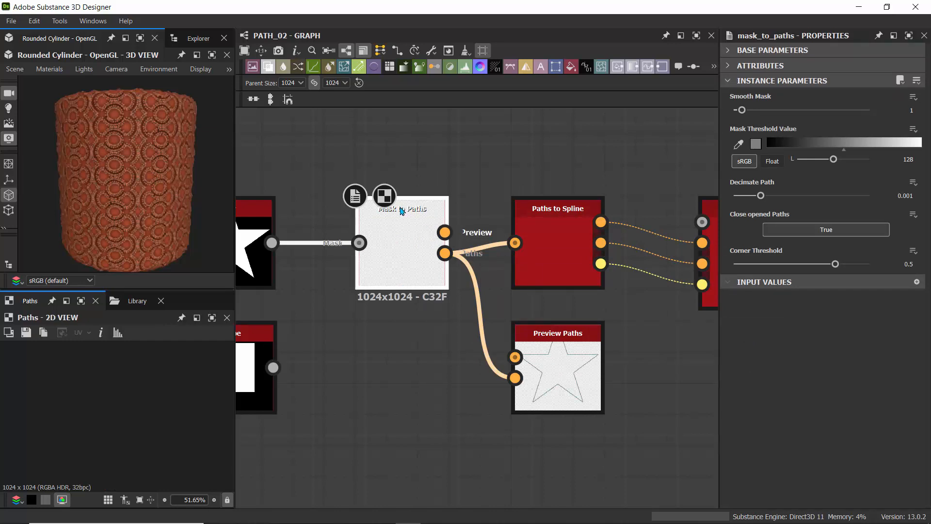
scroll(146, 400, down, 5)
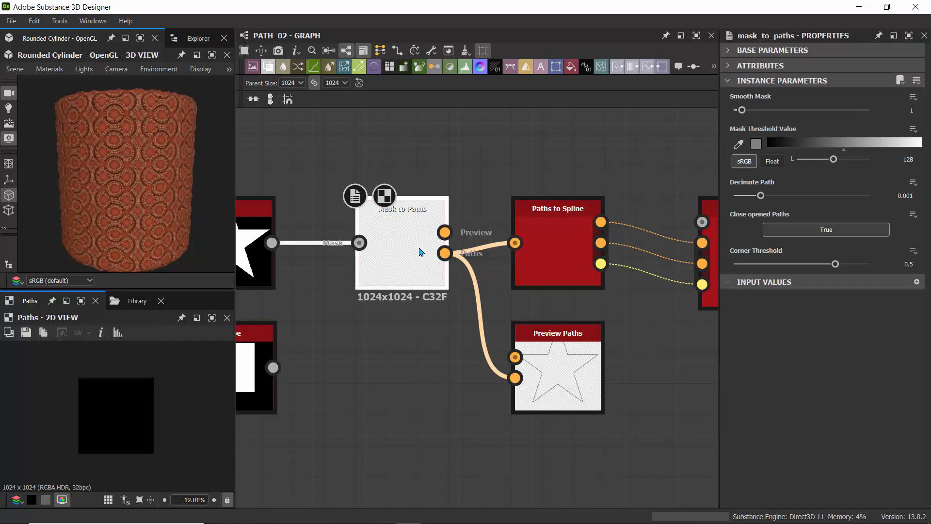
click(445, 232)
- Show the Paths to Spline output in the 2D view, followed by the star drawn by the connected Spline Render node
double_click(557, 223)
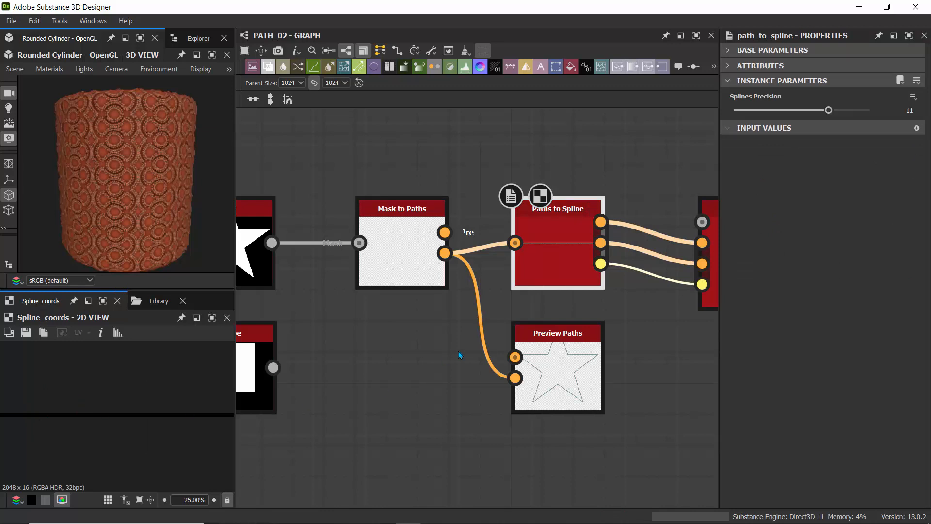
middle_drag(629, 324, 429, 307)
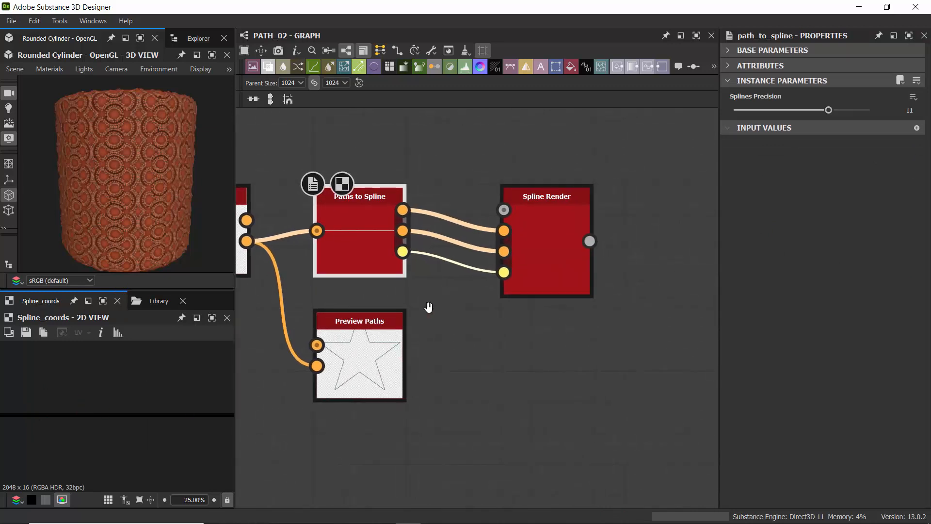
double_click(537, 217)
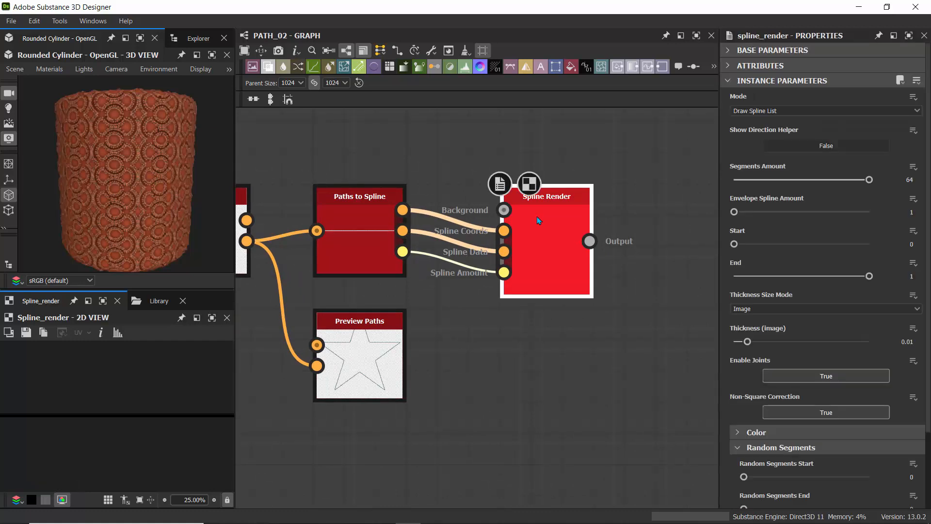
scroll(97, 388, up, 3)
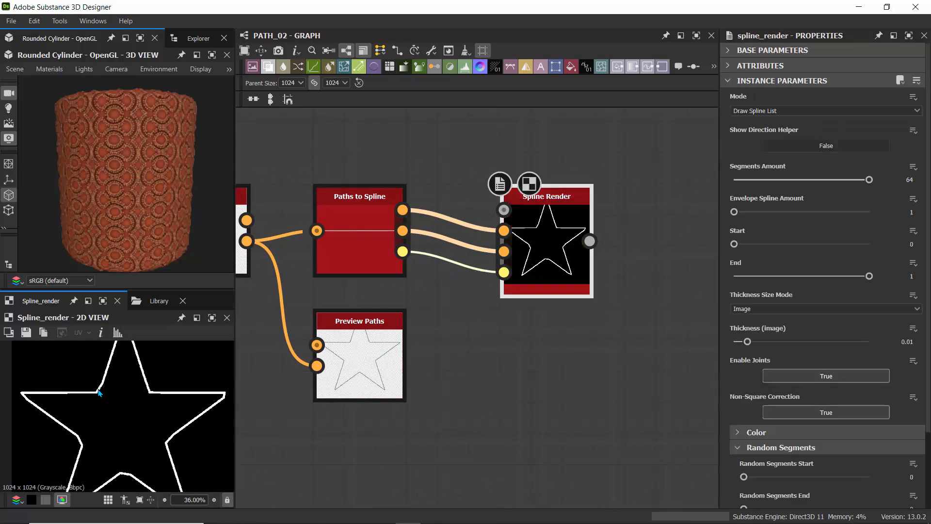
scroll(99, 393, down, 3)
scroll(99, 393, down, 1)
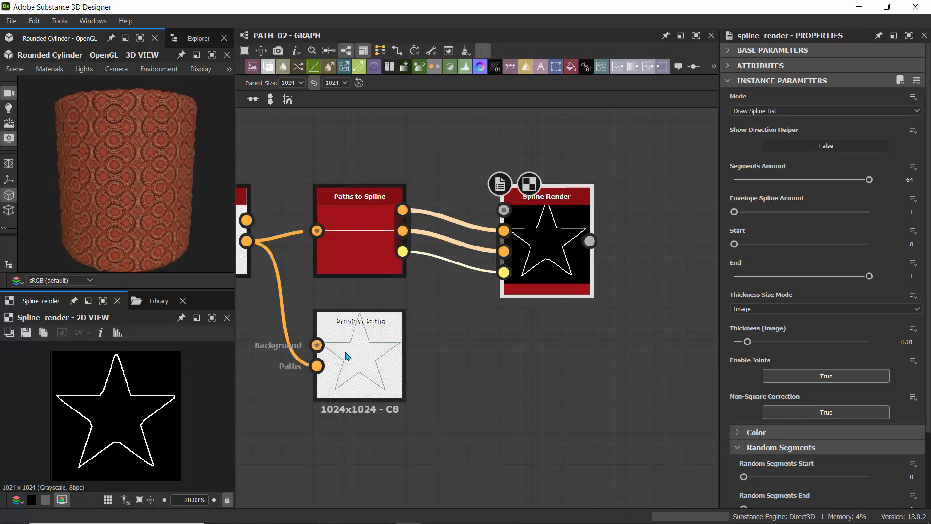
mouse_move(346, 357)
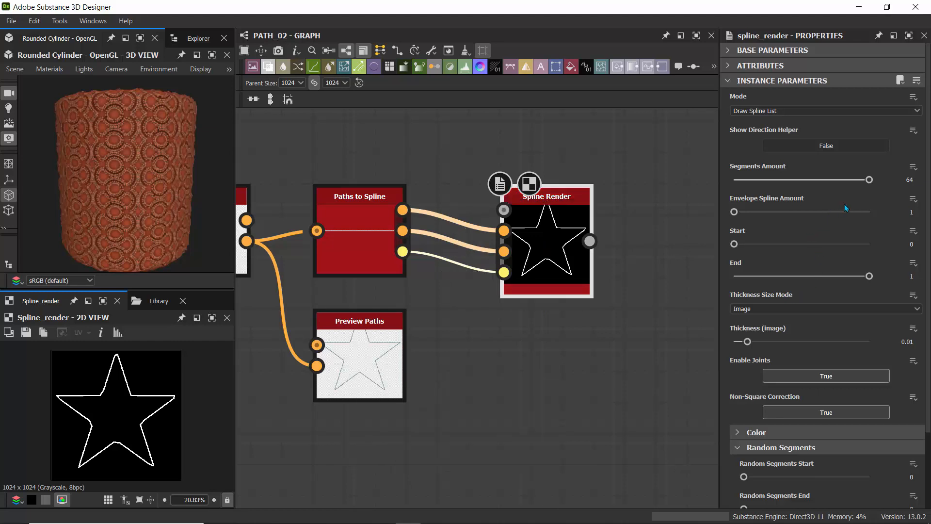
- Try a Segments Amount of 18 on the Spline Render node and return it to 64
click(784, 178)
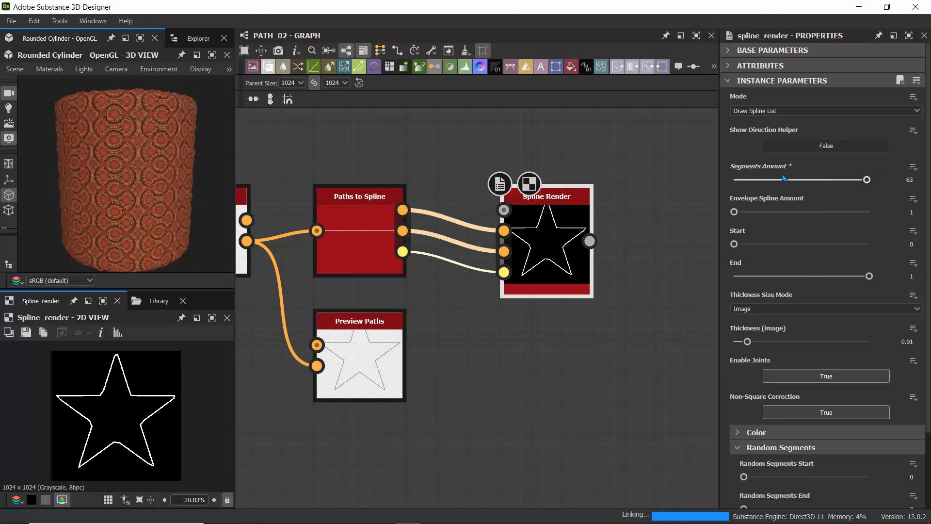
click(769, 178)
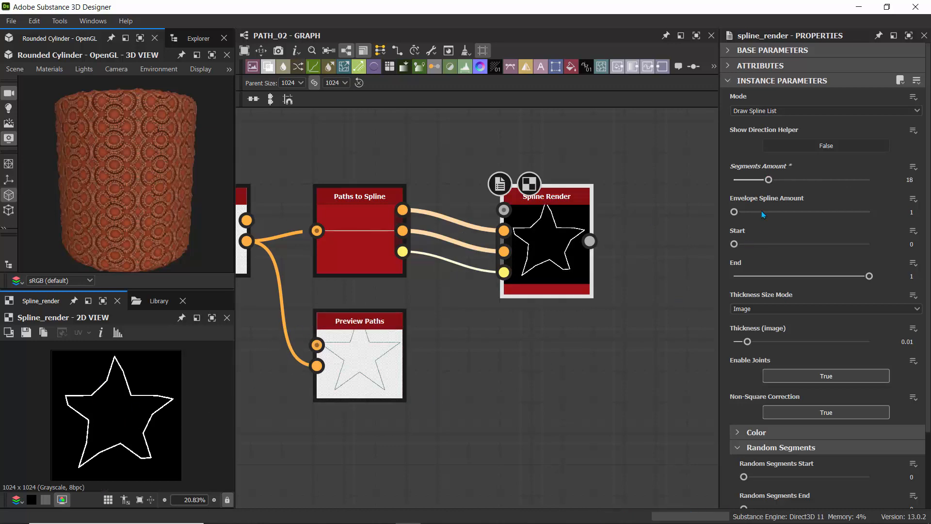
drag(769, 180, 869, 180)
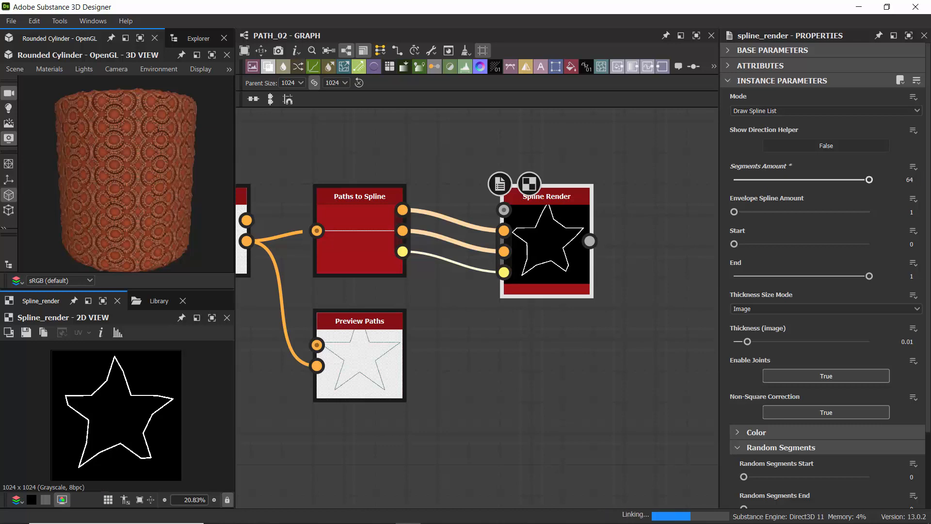
- Show the parameters of the Star-fed Mask to Paths node and inspect its Preview output up close in the 2D view
middle_drag(293, 297, 509, 304)
click(410, 233)
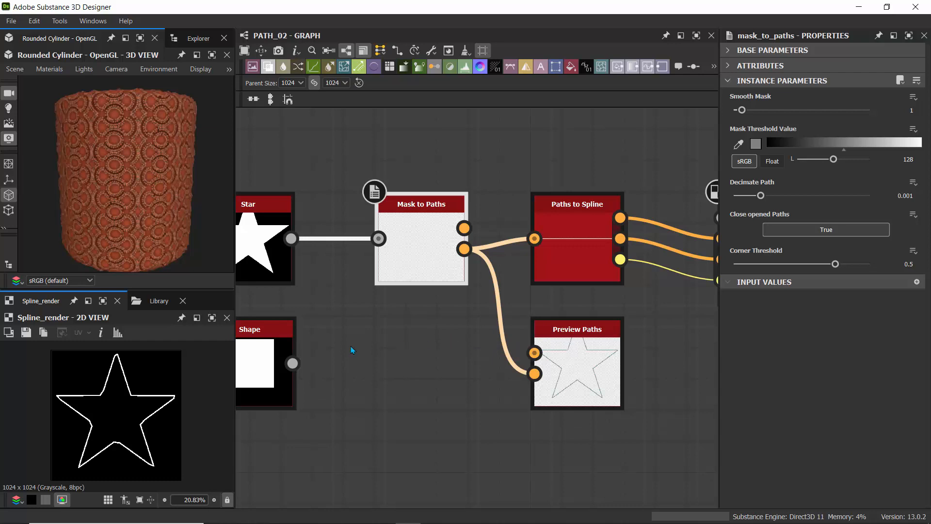
click(464, 230)
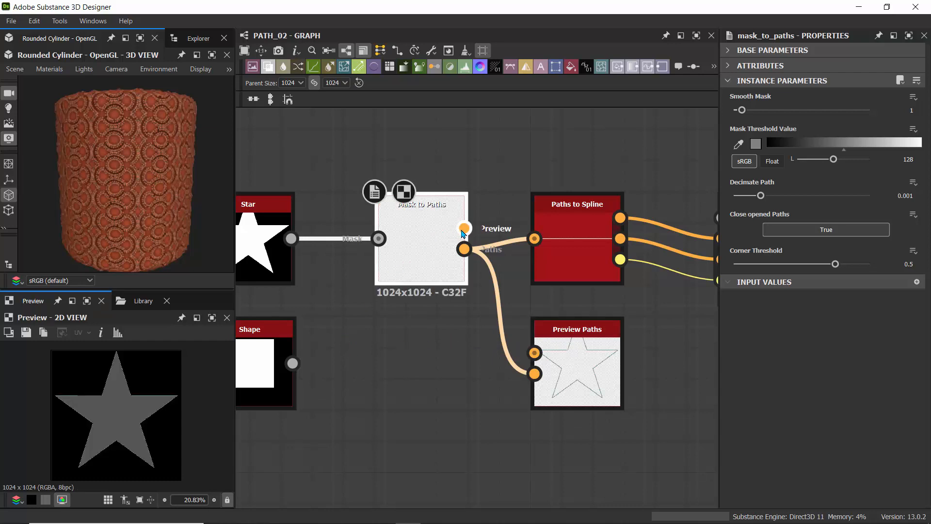
scroll(121, 410, up, 3)
scroll(124, 418, down, 1)
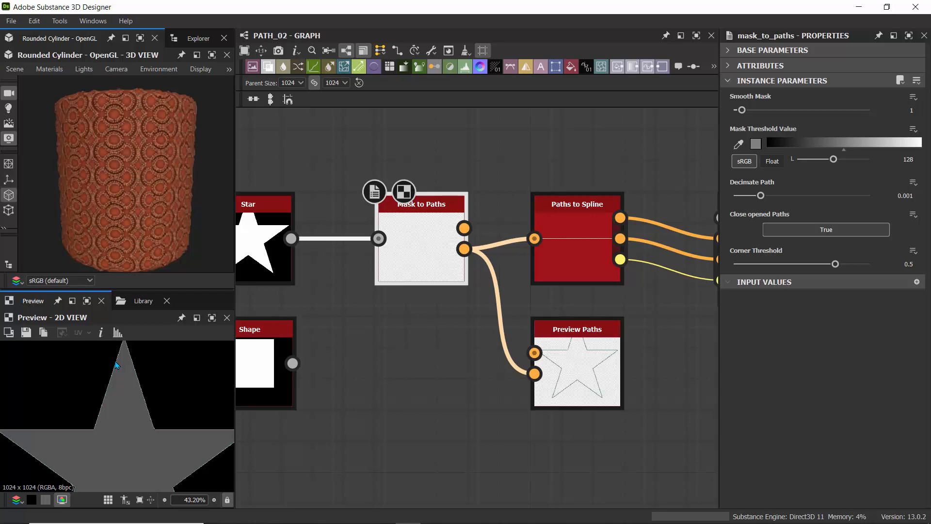
- Set the Star-fed Mask to Paths node's Decimate Path to 0, Mask Threshold Value to 90 and Smooth Mask to 0
drag(760, 195, 735, 197)
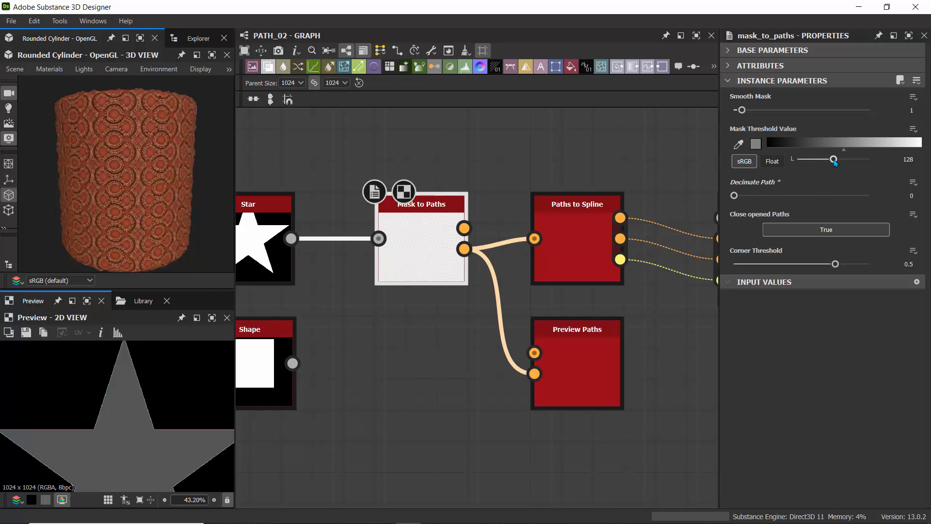
drag(833, 160, 822, 159)
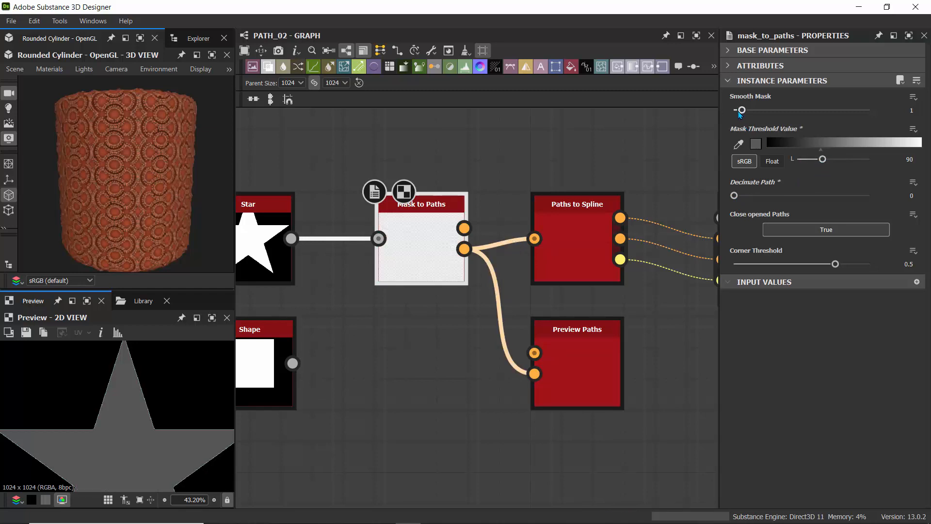
drag(741, 110, 701, 115)
- Return to the Spline Mask section and show its Mask to Paths node's parameters and Preview output in the 2D view
scroll(397, 317, down, 5)
middle_drag(531, 340, 520, 237)
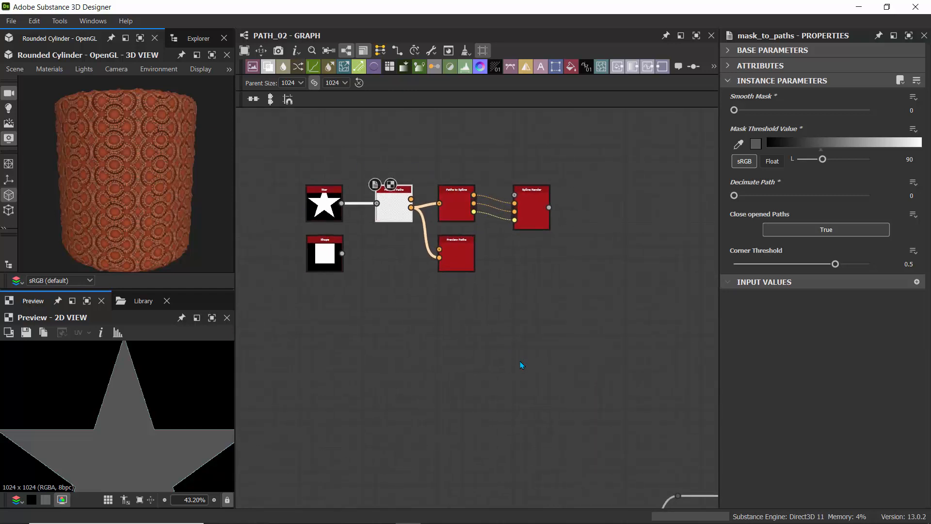
scroll(521, 365, down, 3)
middle_drag(545, 378, 359, 208)
scroll(339, 250, up, 5)
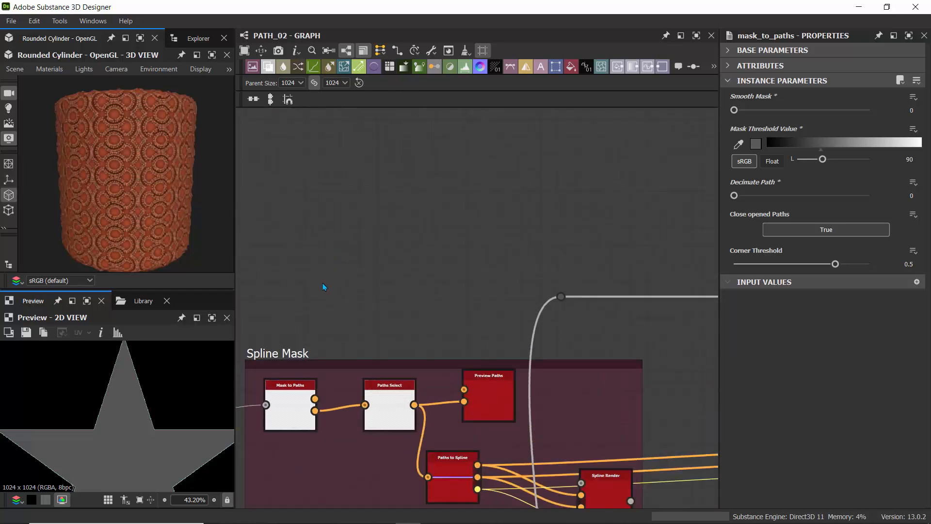
middle_drag(324, 286, 436, 150)
scroll(335, 233, up, 4)
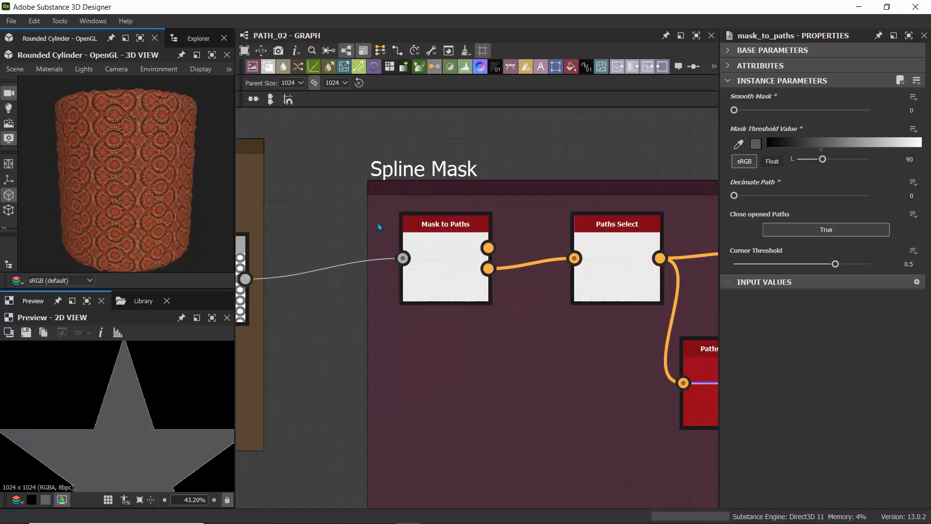
scroll(378, 225, up, 3)
scroll(378, 223, down, 1)
middle_drag(304, 210, 447, 214)
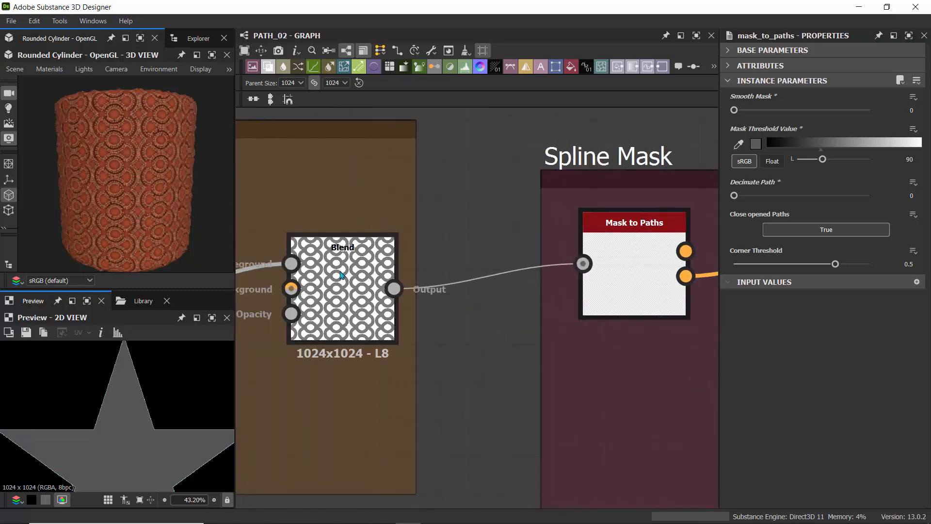
click(639, 259)
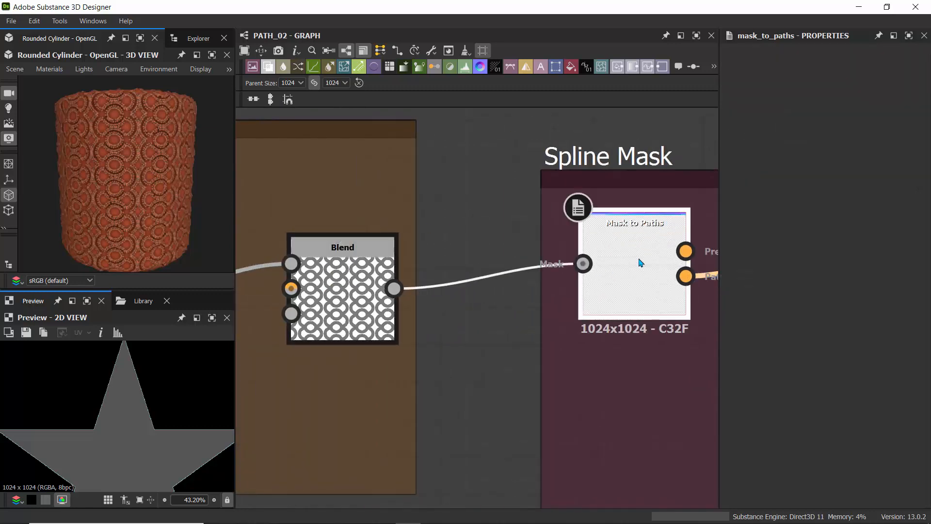
double_click(641, 263)
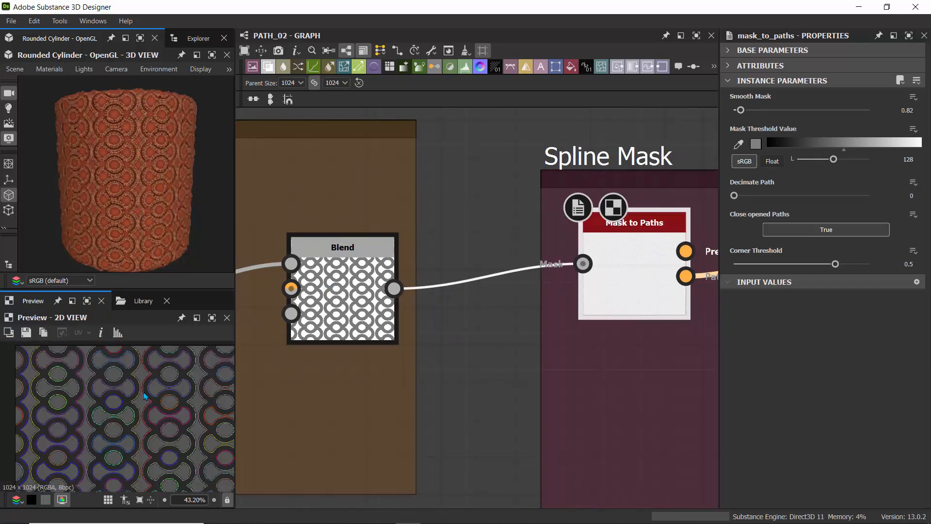
- Inspect the colored path outlines of the Mask to Paths preview up close in a maximized 2D view, then restore the layout
scroll(144, 397, up, 5)
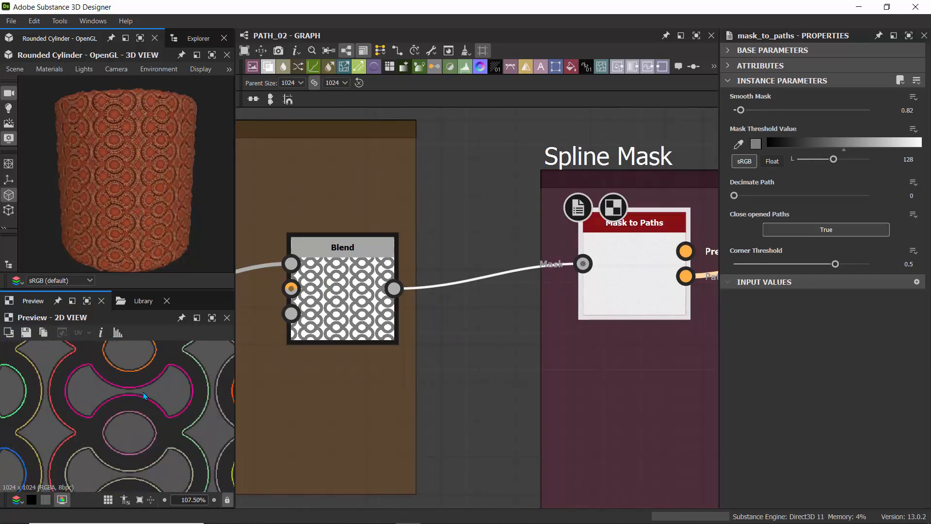
scroll(144, 395, down, 1)
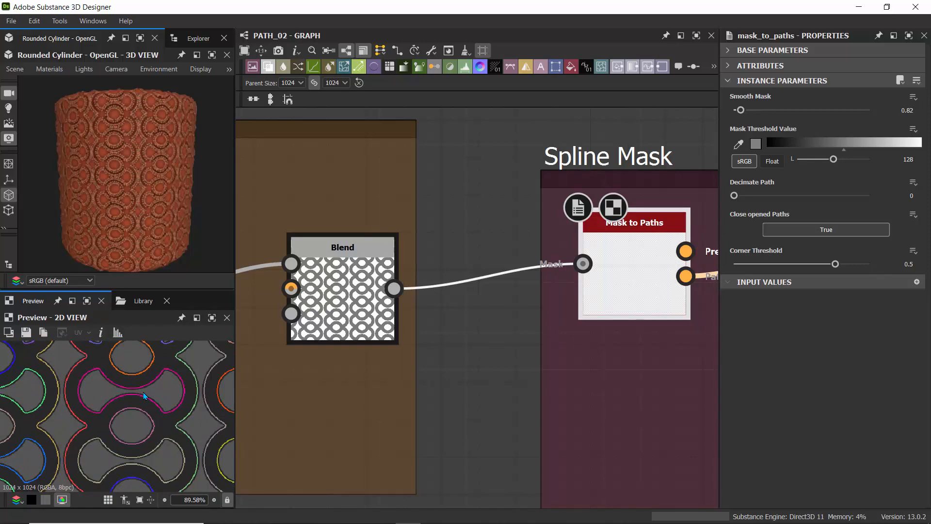
key(shift+space)
middle_drag(131, 286, 546, 297)
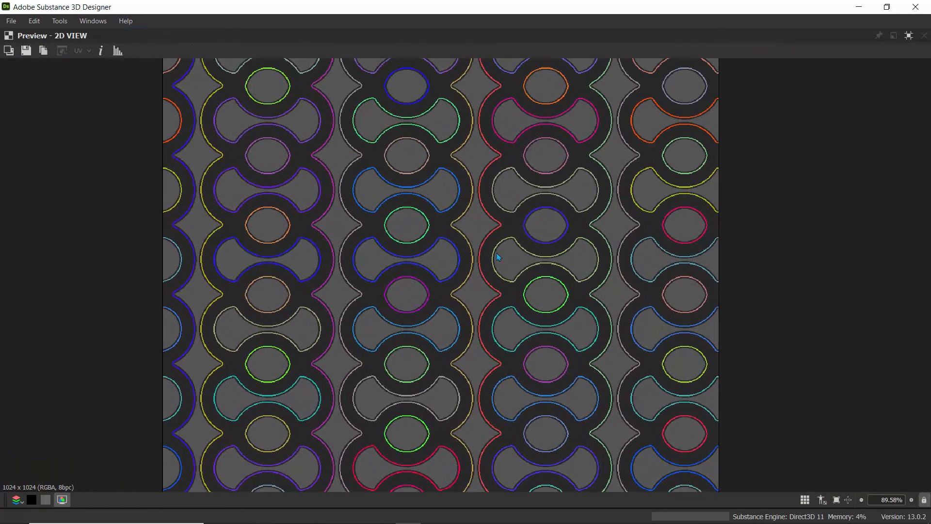
scroll(390, 214, up, 4)
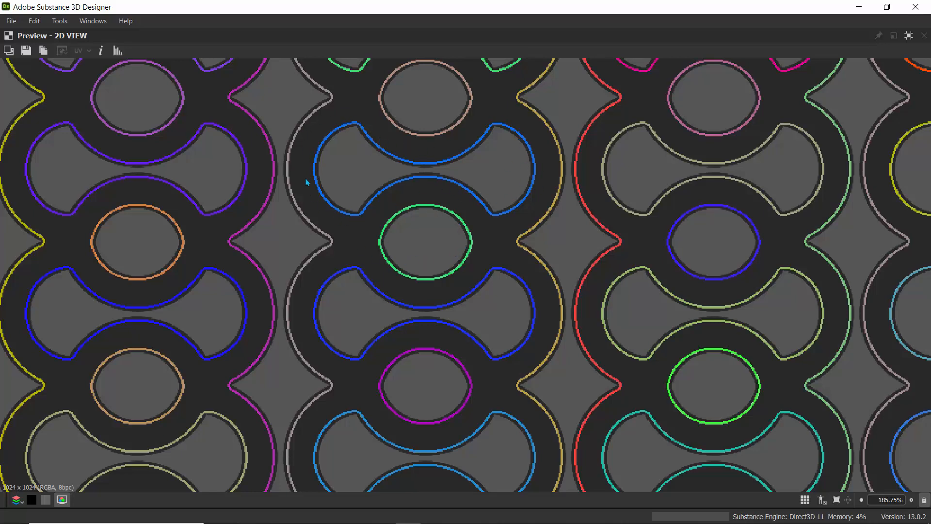
key(shift+space)
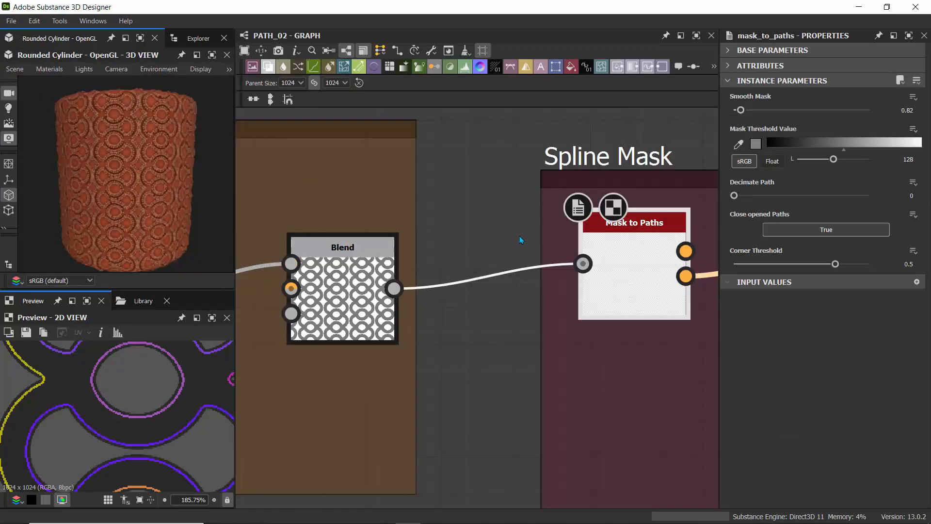
- Read the Paths Select node's description and show its parameters alongside the Mask to Paths preview in the 2D view
middle_drag(400, 230, 150, 206)
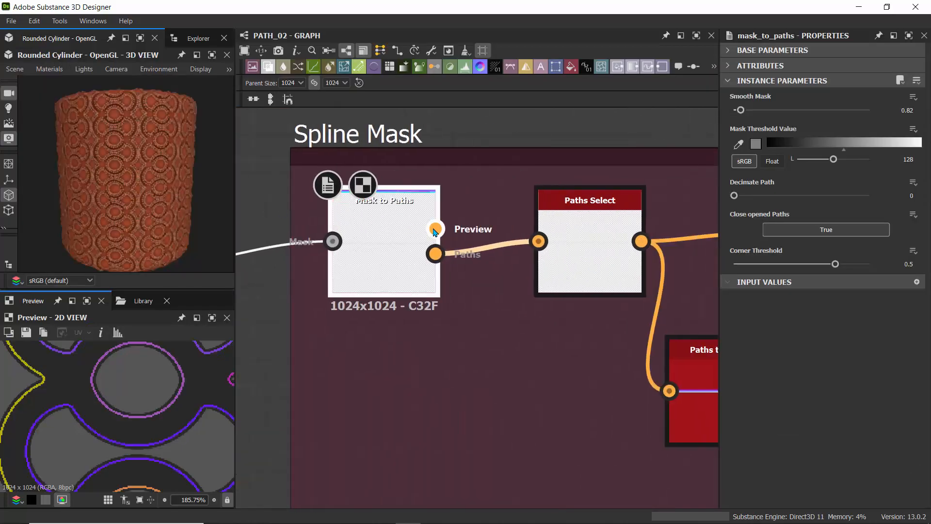
scroll(116, 399, down, 1)
scroll(116, 399, down, 2)
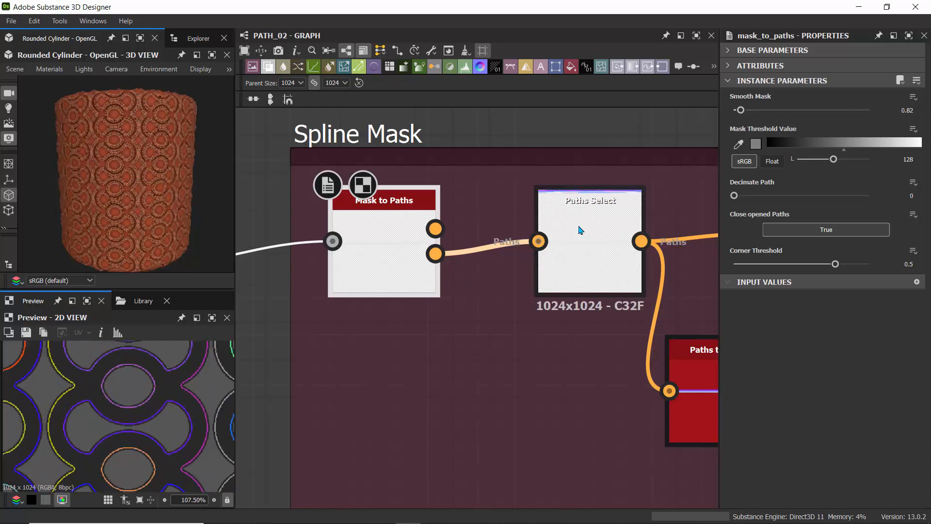
mouse_move(580, 229)
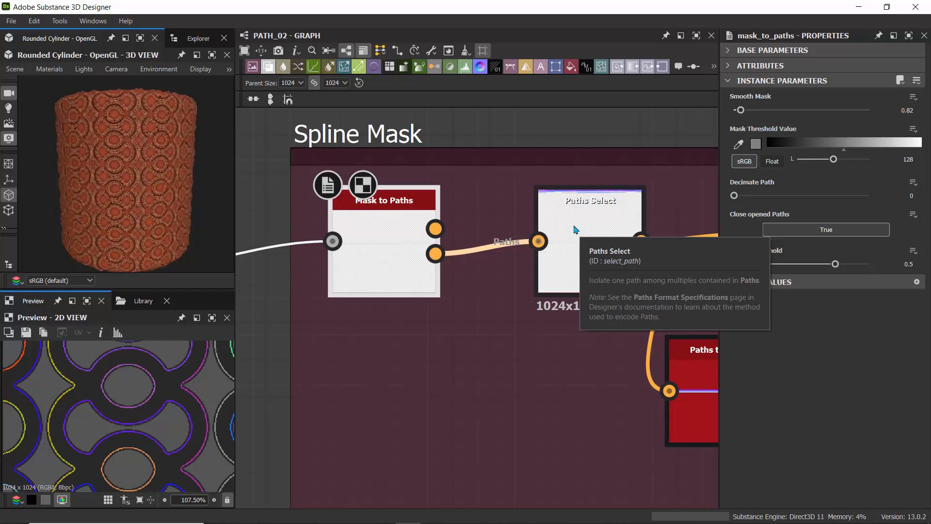
scroll(111, 391, down, 3)
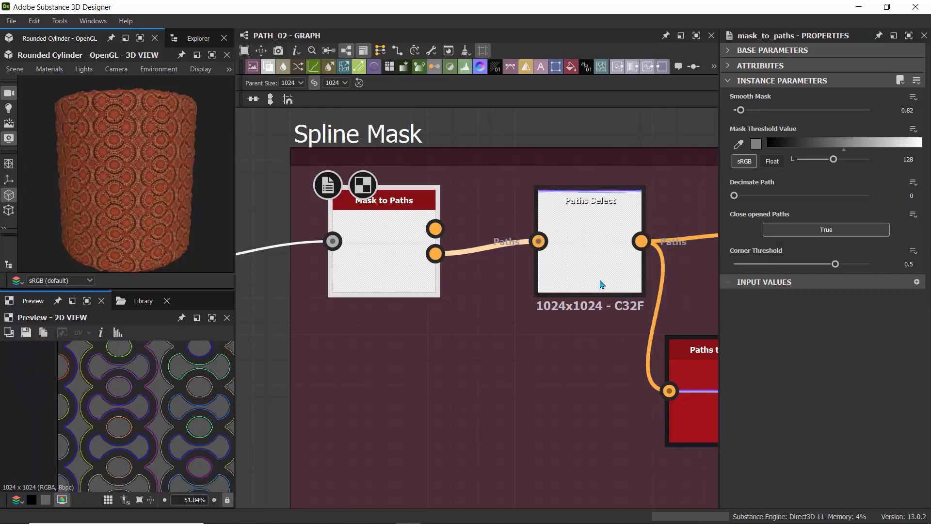
click(583, 253)
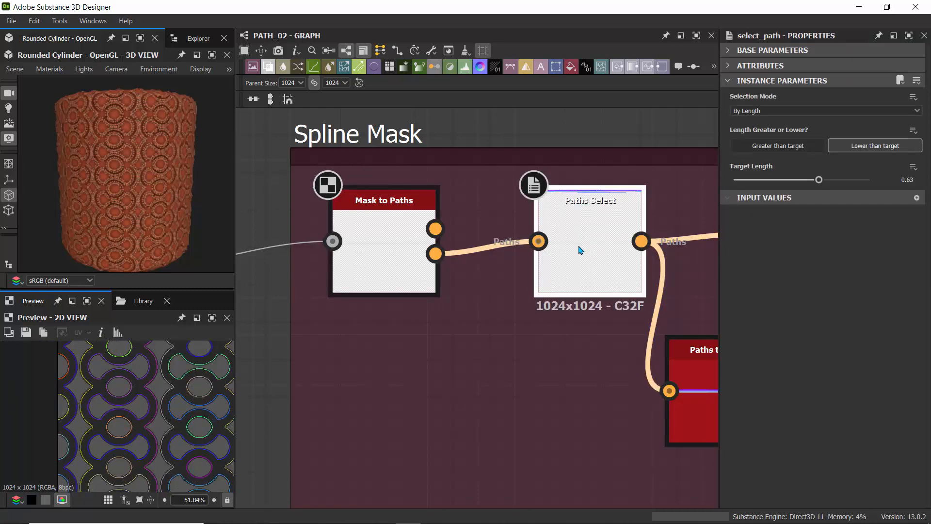
mouse_move(580, 249)
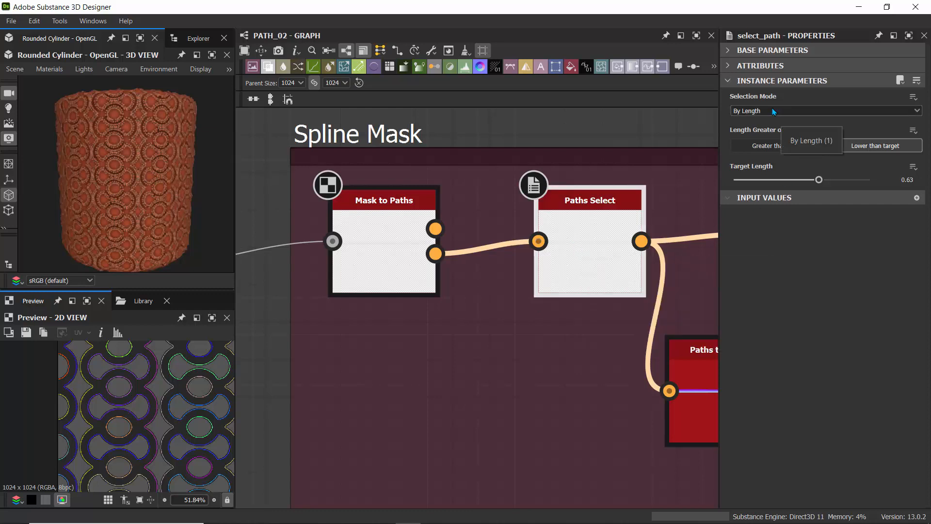
scroll(155, 412, down, 4)
middle_drag(154, 403, 131, 425)
scroll(132, 426, up, 4)
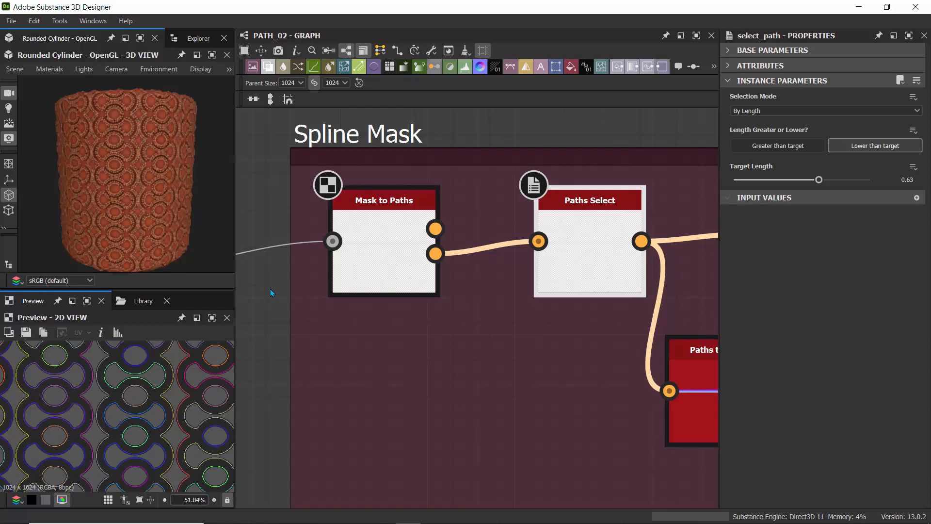
- Switch the Paths Select node's Selection Mode to By ID and compare its output with the Mask to Paths preview
click(771, 112)
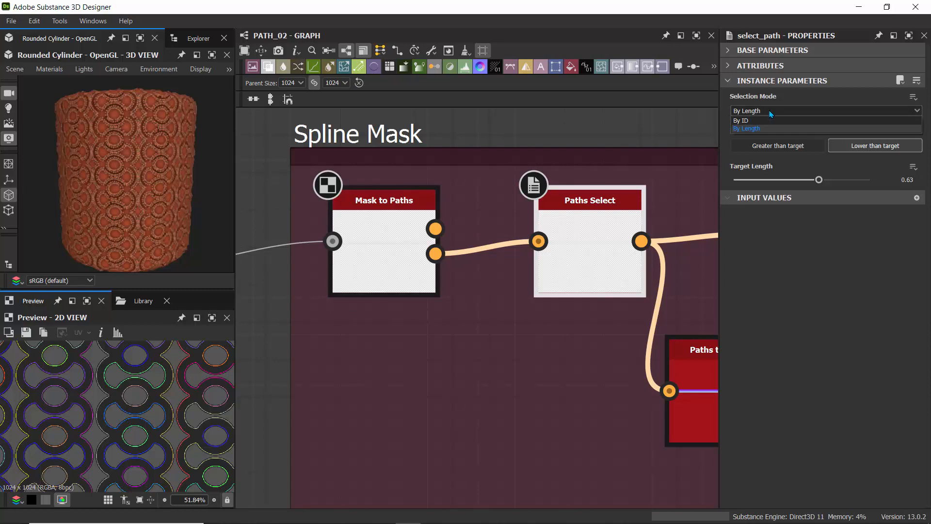
click(742, 121)
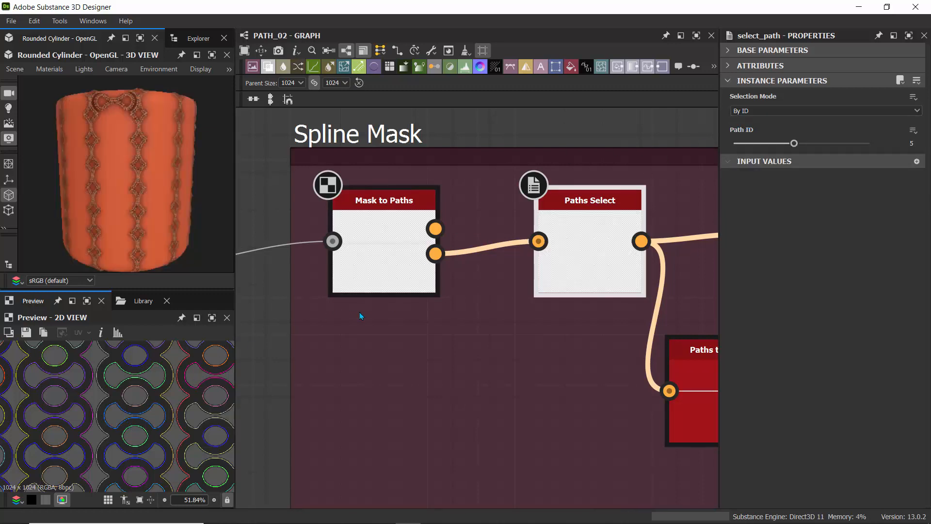
double_click(594, 229)
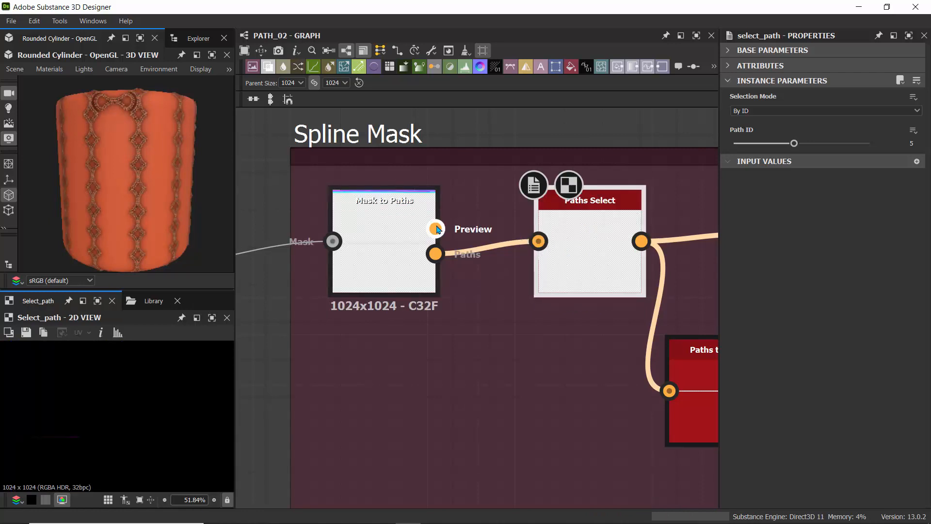
double_click(437, 228)
double_click(603, 214)
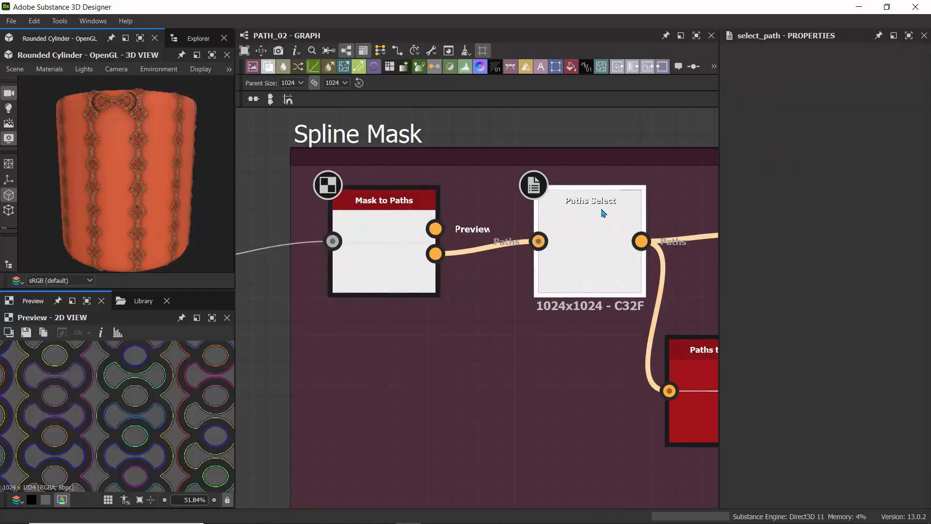
- Show the Preview Paths node's parameters and its full output image in the 2D view
scroll(568, 364, down, 4)
middle_drag(565, 362, 422, 324)
scroll(509, 256, up, 5)
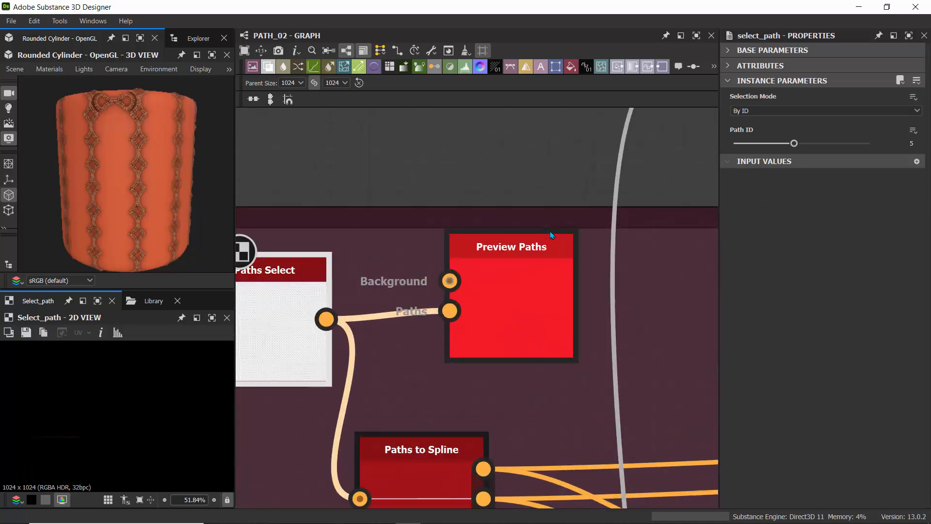
double_click(517, 252)
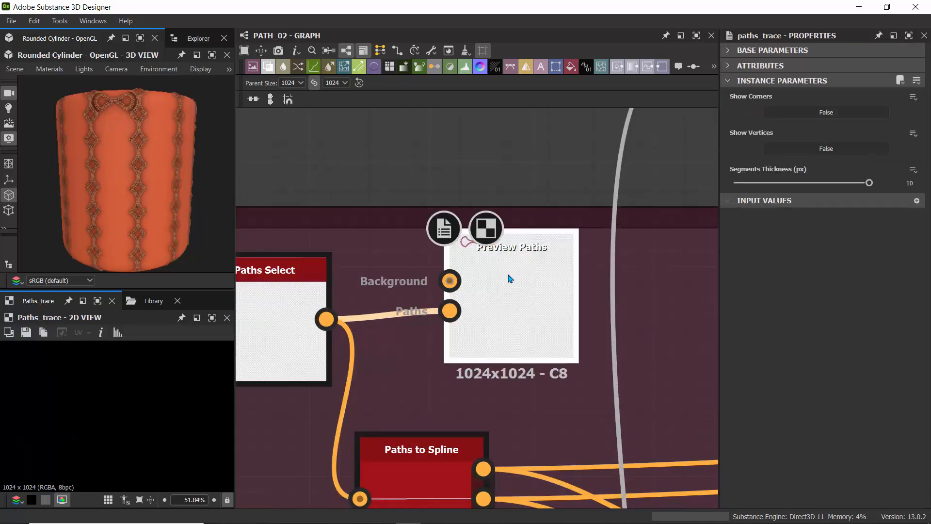
scroll(84, 400, down, 6)
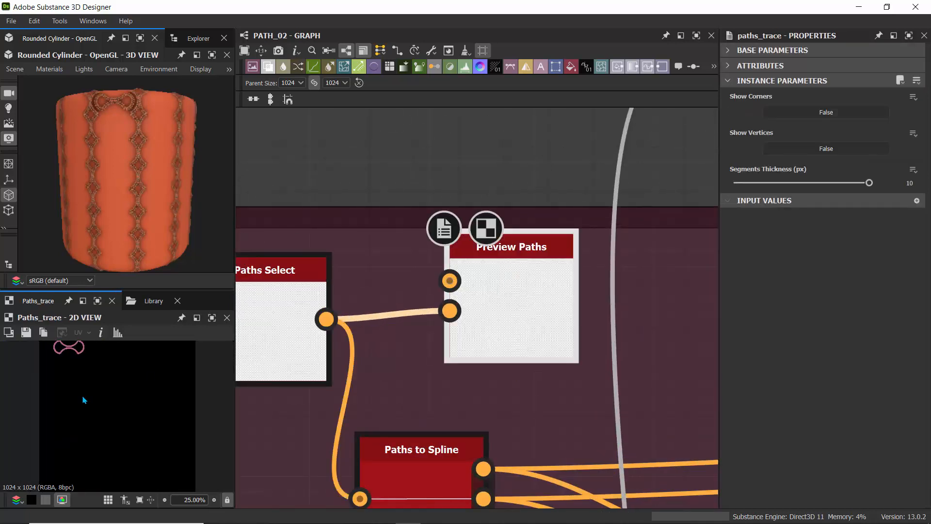
scroll(84, 400, up, 1)
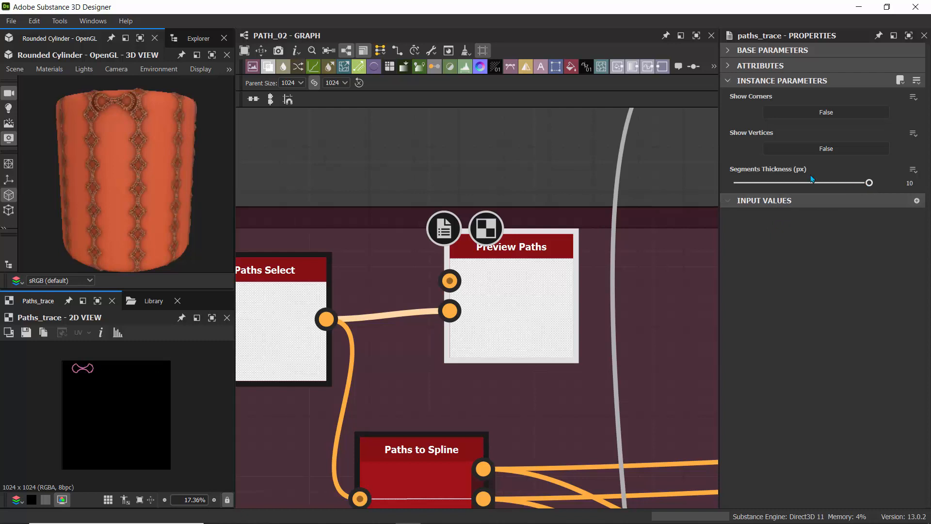
- Try Path ID values of 4 and 2 on the Paths Select node
click(275, 291)
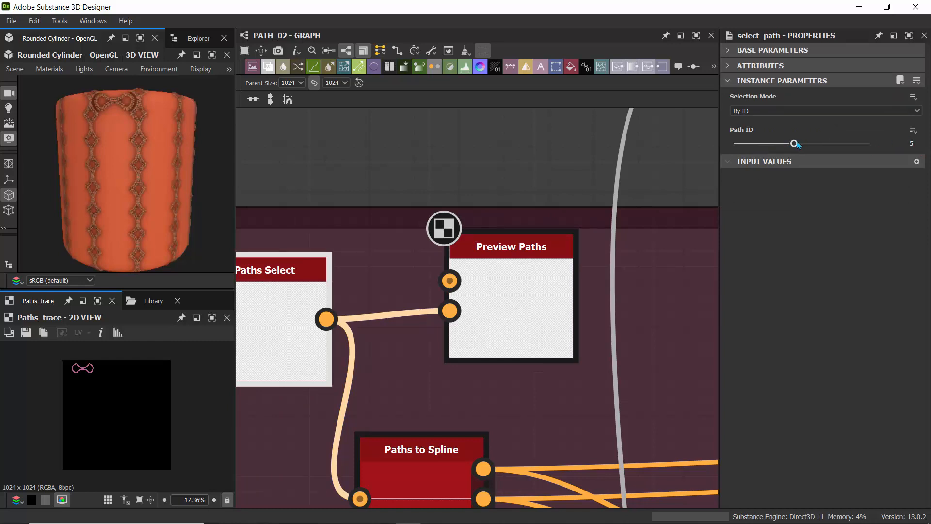
drag(793, 144, 781, 144)
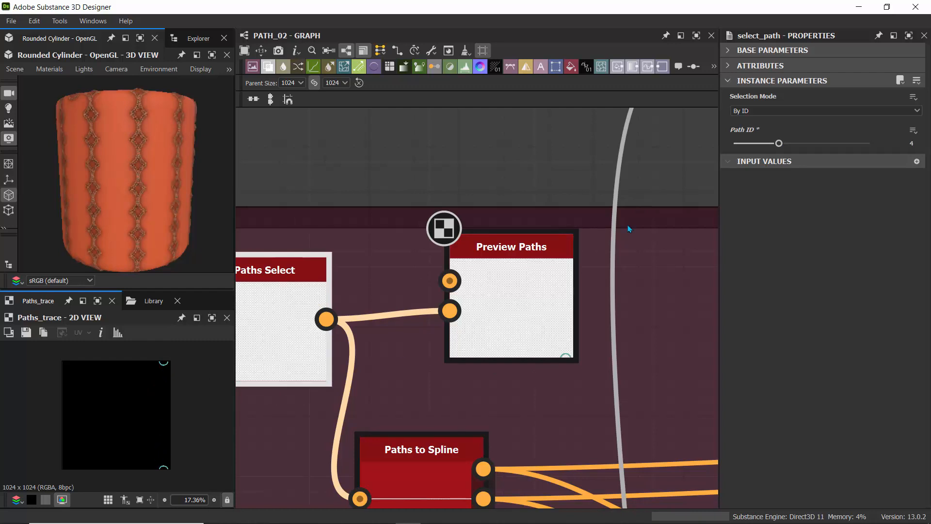
drag(779, 143, 750, 144)
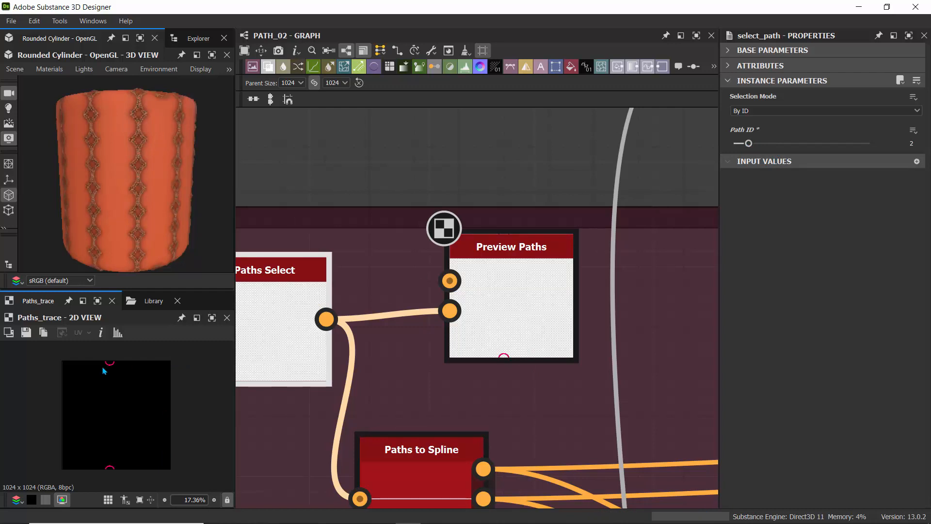
- Set the Paths Select node's Selection Mode to By Length and check the selected paths in the 2D view
click(768, 113)
click(761, 128)
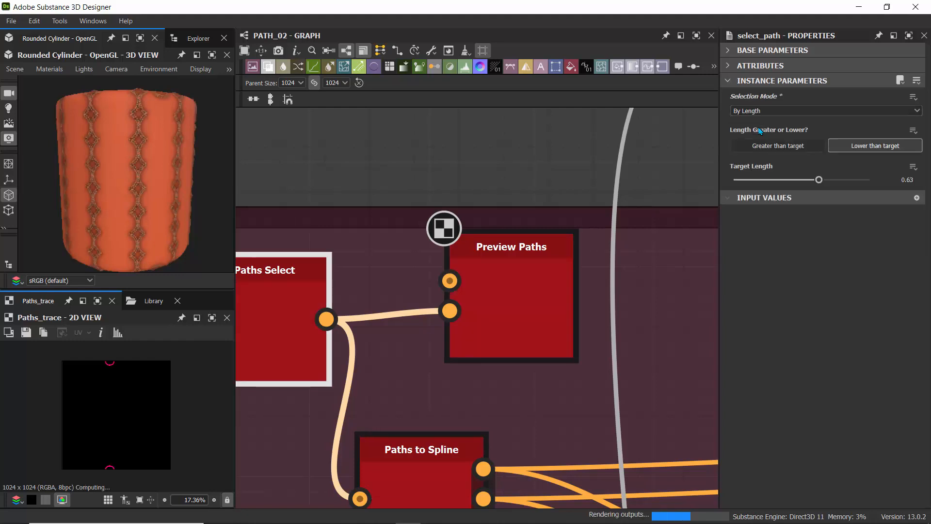
scroll(123, 380, up, 3)
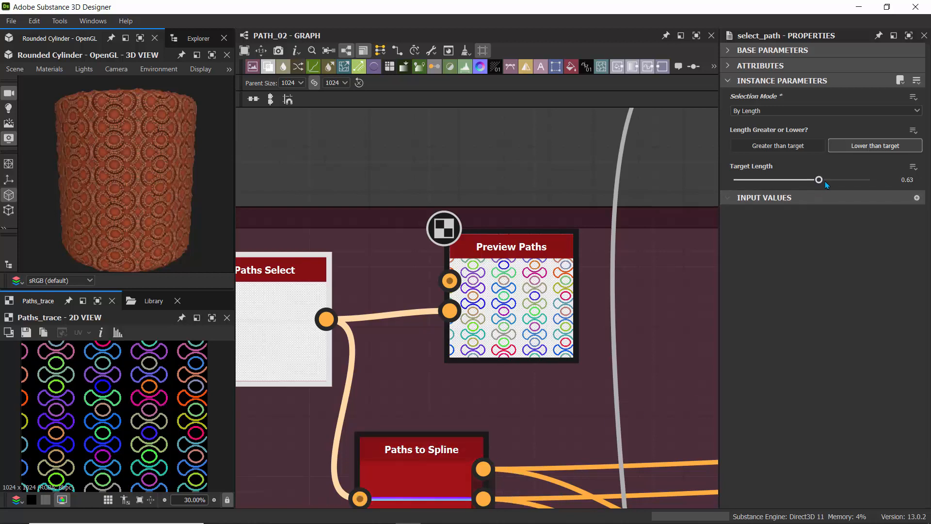
- Try a Target Length of 0.29 on the Paths Select node, then set it to 0.6 and inspect the resulting paths
drag(819, 181, 773, 181)
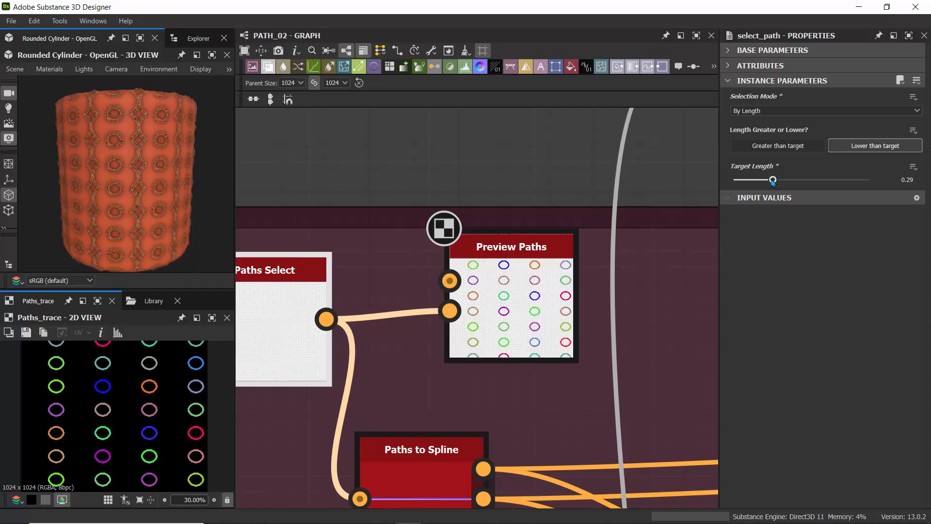
drag(773, 180, 816, 186)
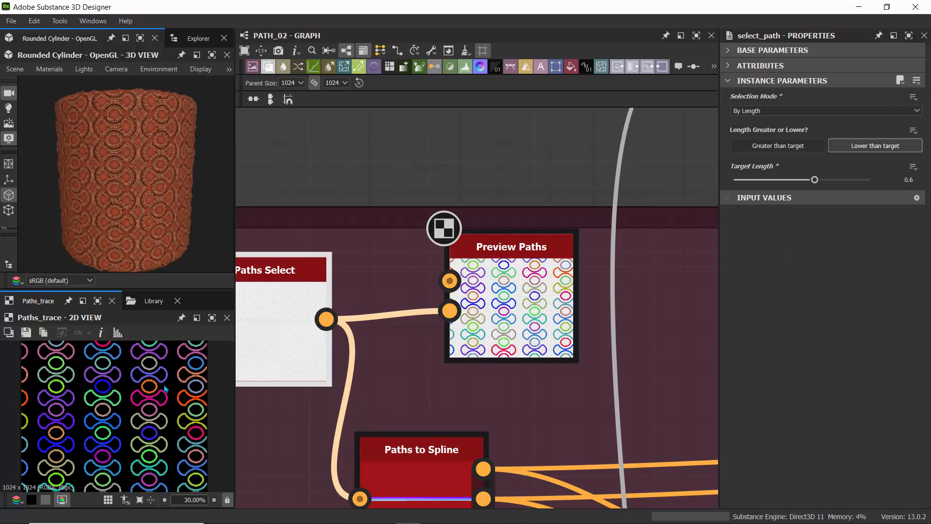
scroll(161, 391, down, 2)
scroll(161, 391, up, 3)
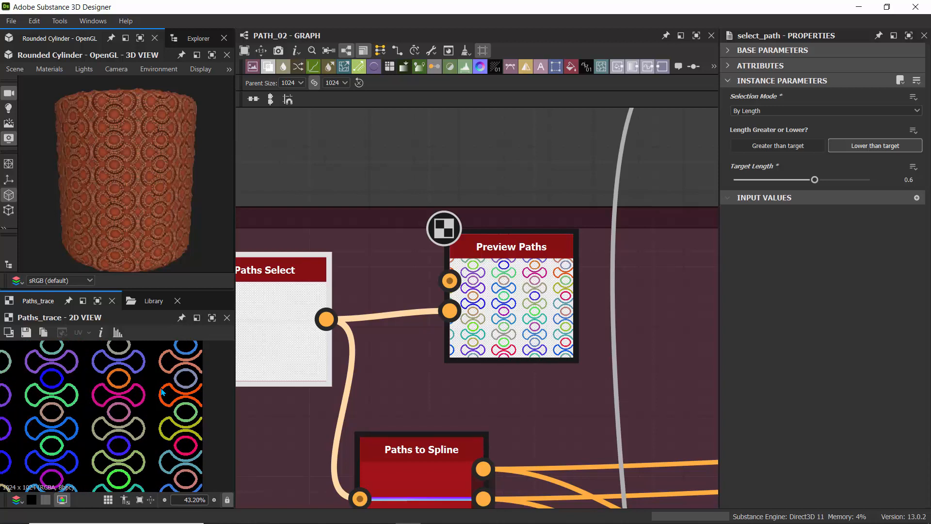
scroll(400, 412, down, 3)
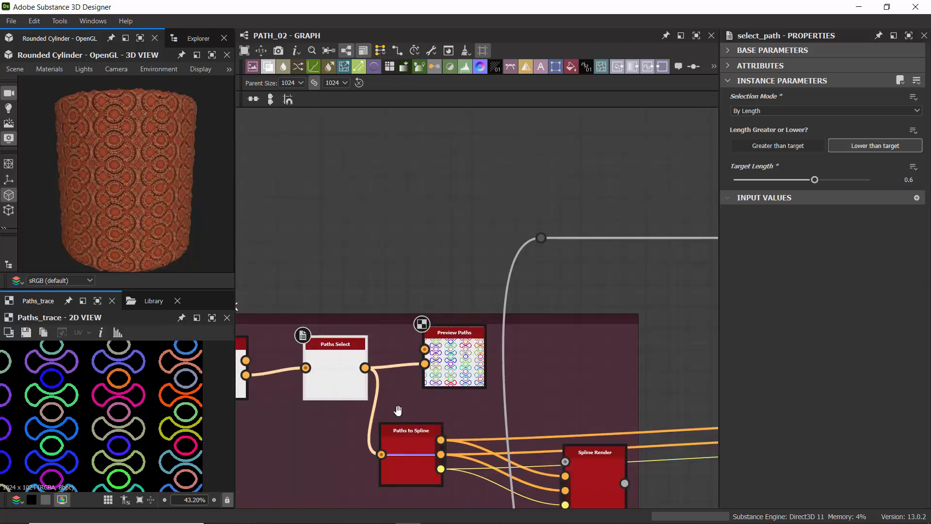
- Preview the outputs of the Paths to Spline and Spline Render nodes, and compare the rendered splines with the Preview Paths node
middle_drag(398, 413, 363, 328)
double_click(369, 350)
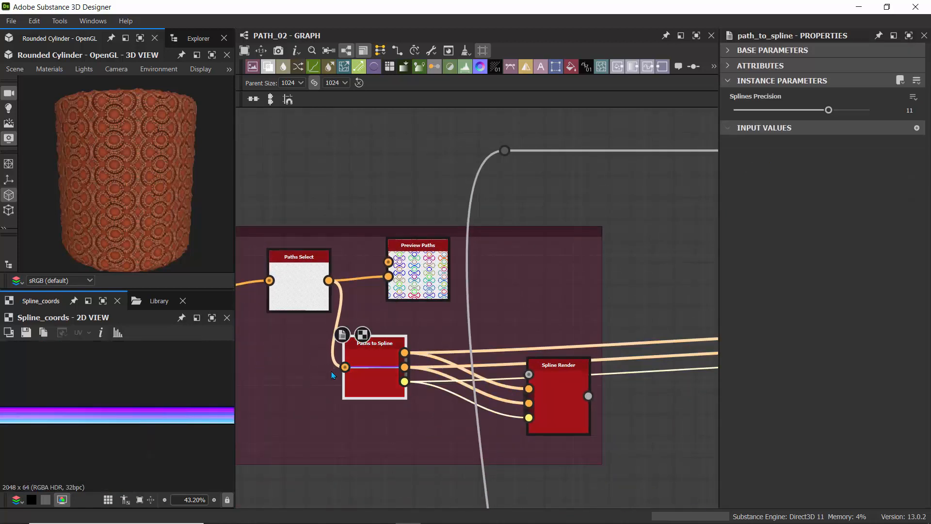
double_click(546, 372)
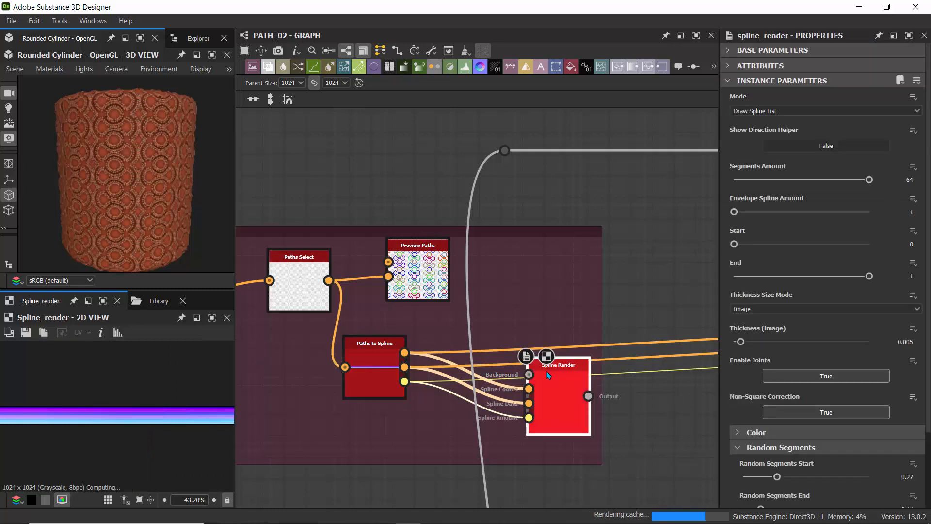
click(423, 262)
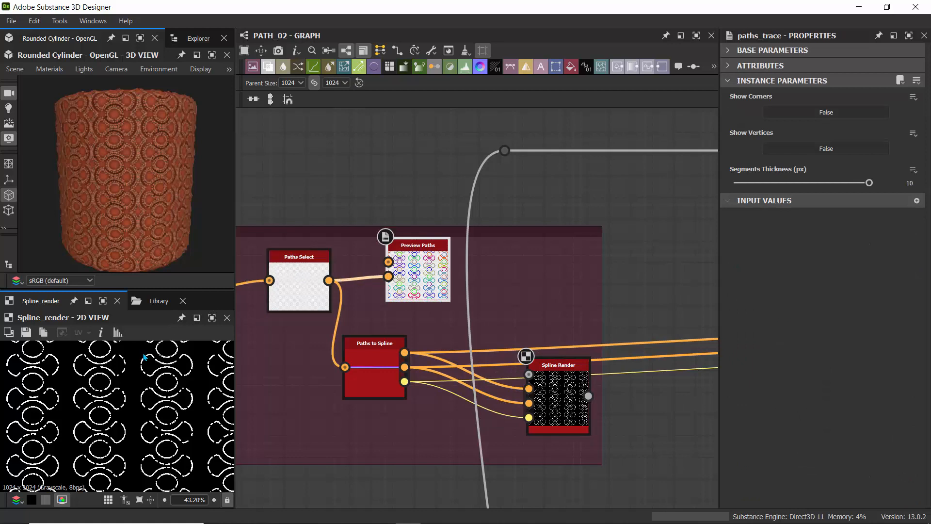
scroll(145, 356, up, 1)
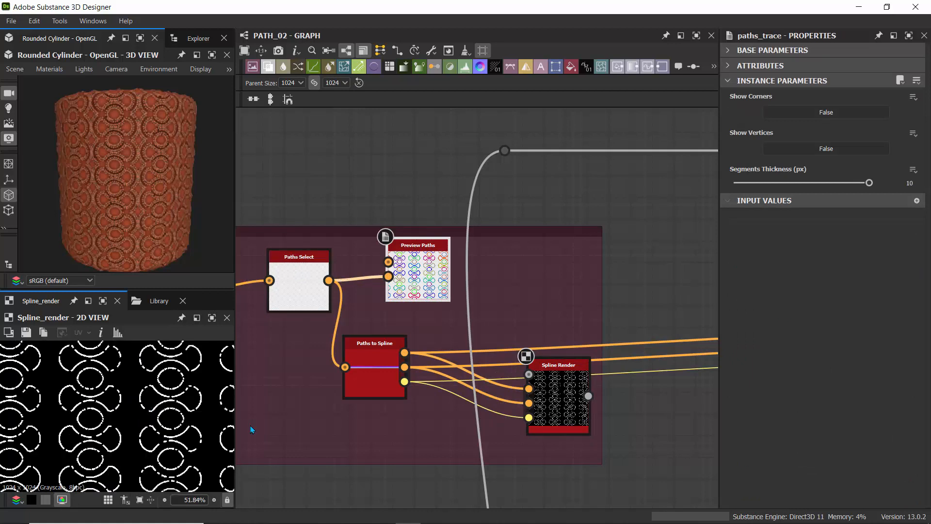
- Review the Spline Render node's Thickness Size Mode and Mode options, and set its Thickness (image) to 0.007
click(558, 388)
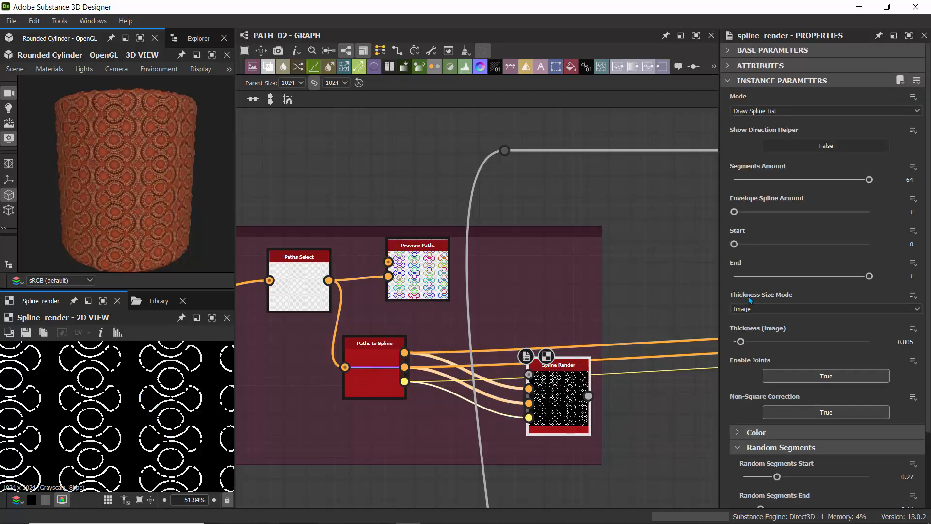
scroll(750, 301, down, 3)
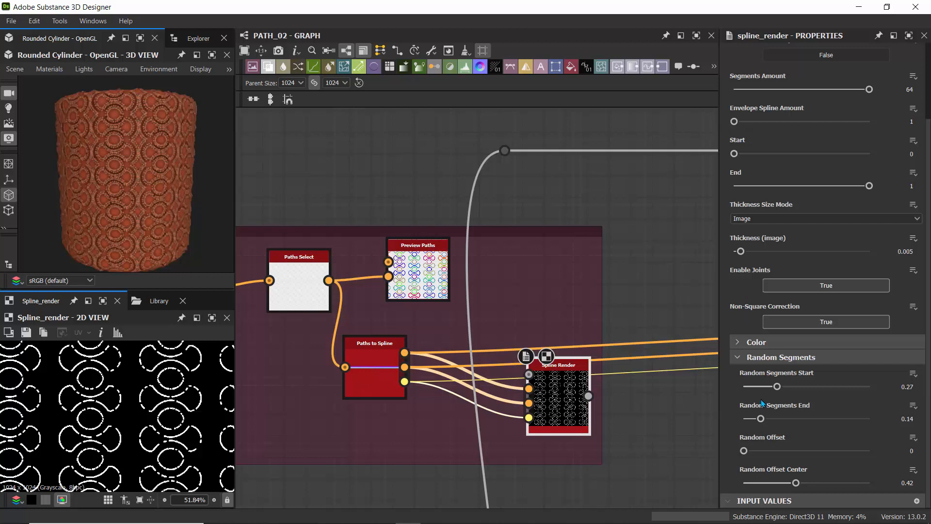
click(768, 221)
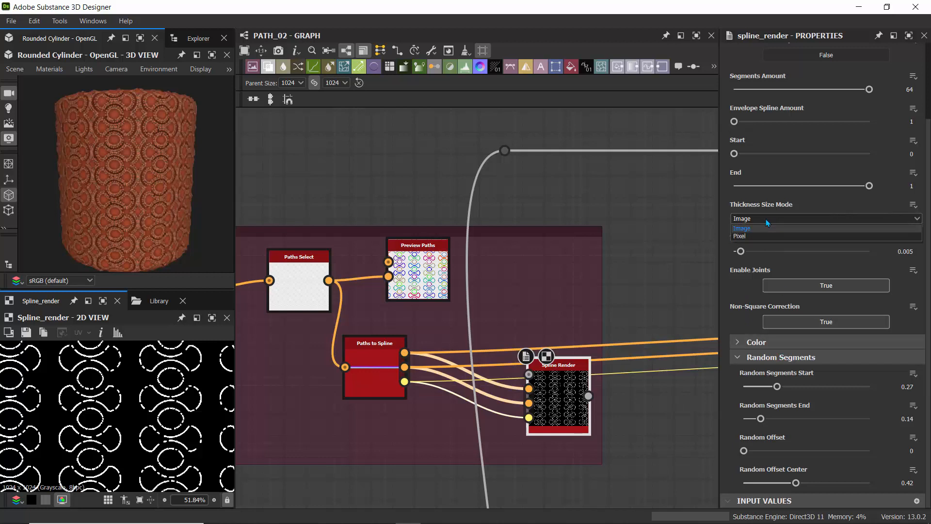
click(767, 223)
scroll(762, 204, up, 3)
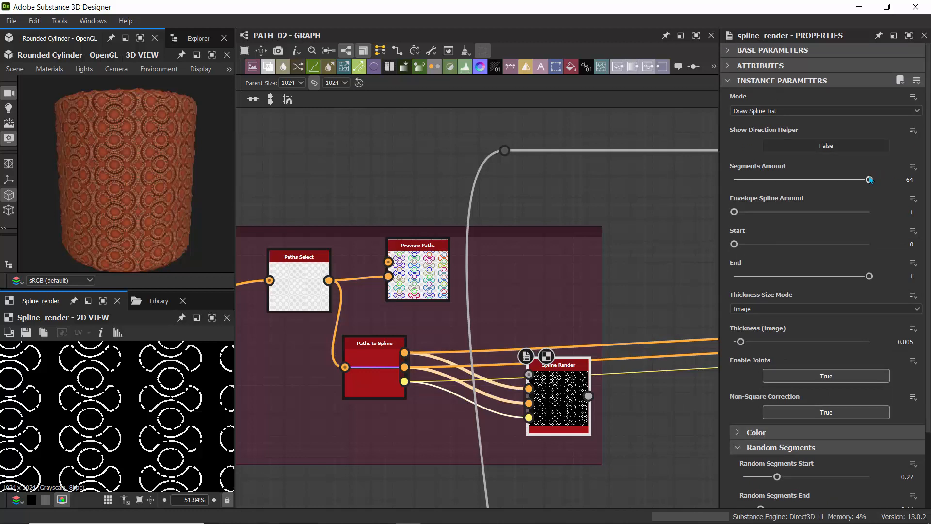
click(775, 111)
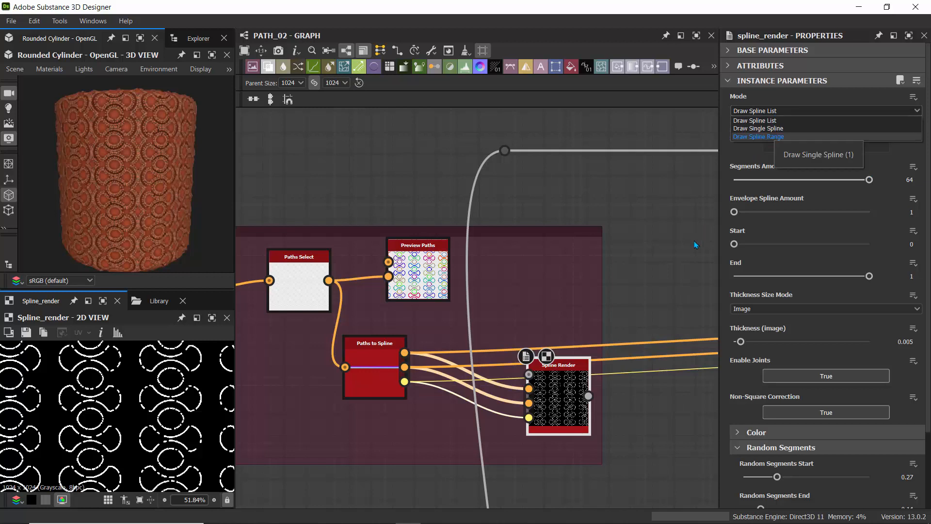
mouse_move(741, 342)
mouse_down()
mouse_move(769, 347)
mouse_move(744, 346)
mouse_up()
- Show the parameters of the upper Spline Scattering section's Scatter on Spline Grayscale node and inspect its scattered shapes in the 2D view
scroll(645, 248, down, 3)
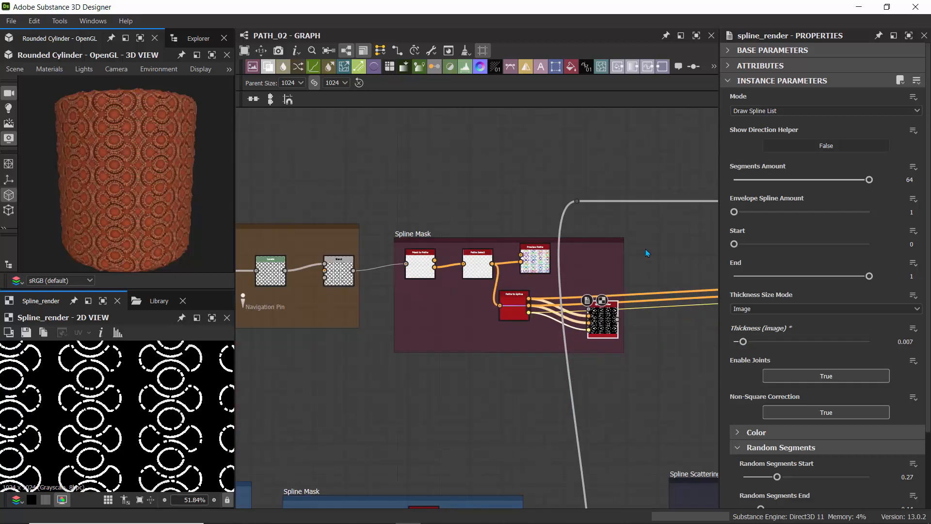
middle_drag(645, 249, 333, 213)
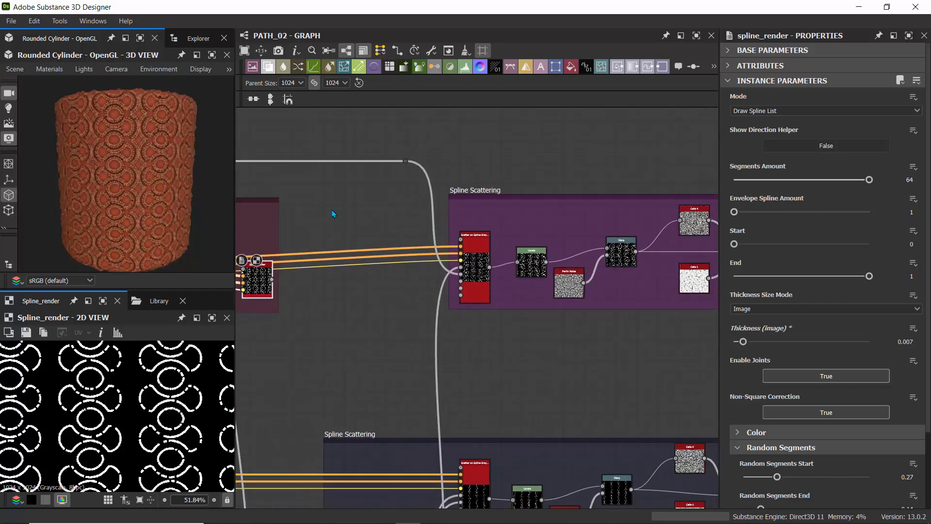
middle_drag(517, 183, 425, 160)
scroll(394, 210, up, 5)
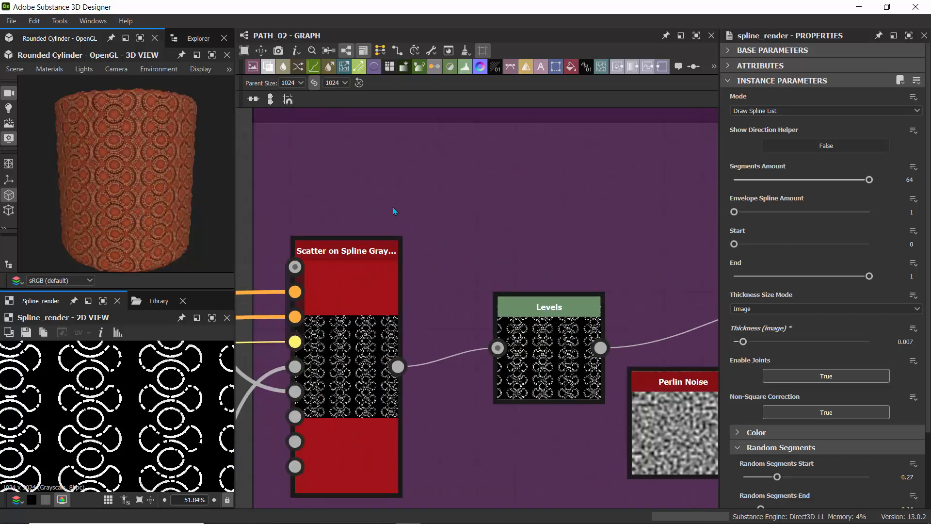
scroll(393, 211, down, 2)
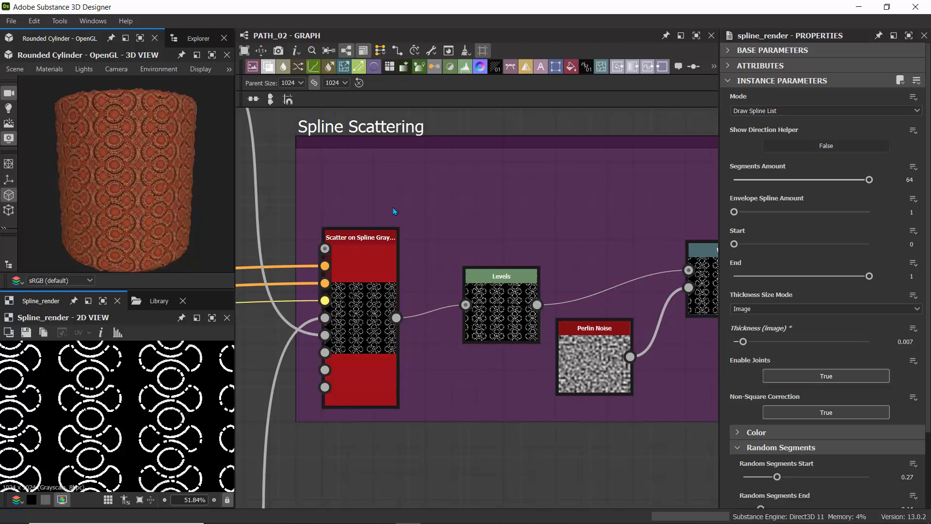
click(369, 258)
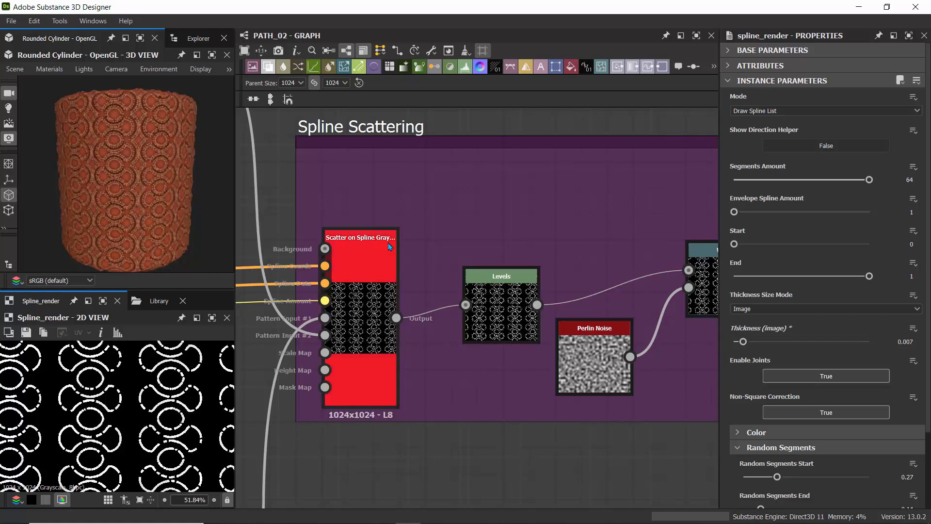
double_click(368, 257)
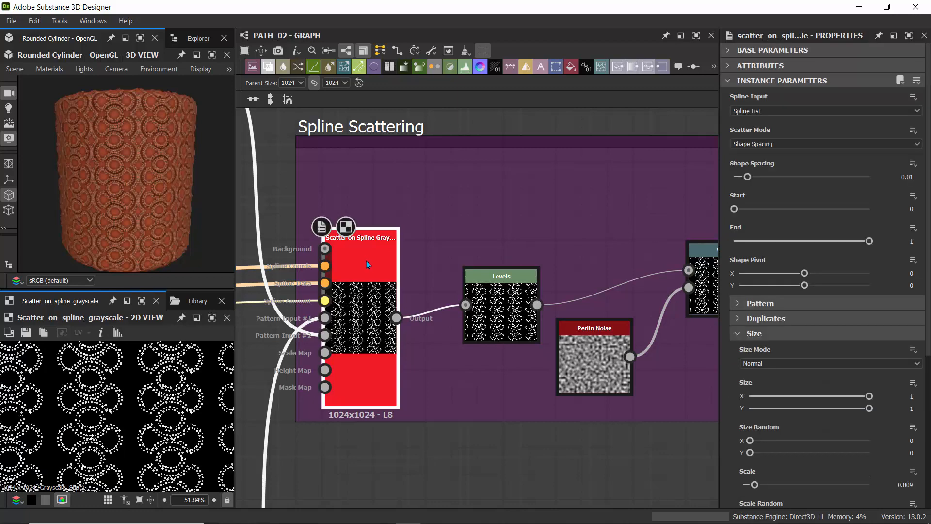
scroll(170, 388, up, 3)
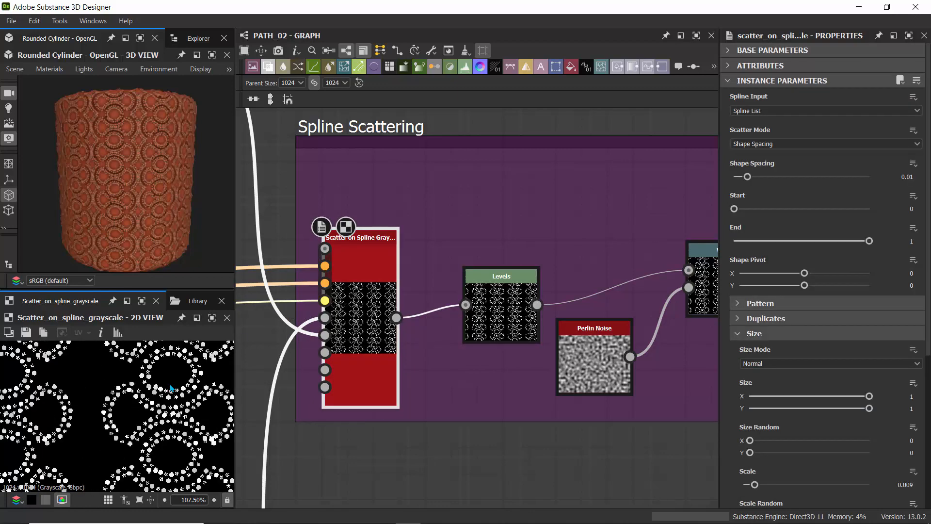
middle_drag(173, 394, 120, 376)
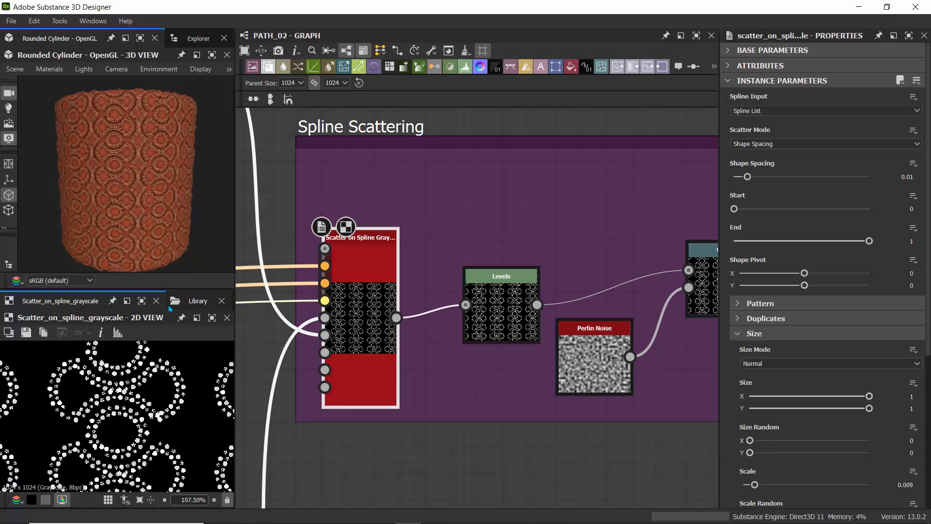
- Browse the Spline tools category of the library in an enlarged view, including the Scatter on Spline nodes
click(198, 300)
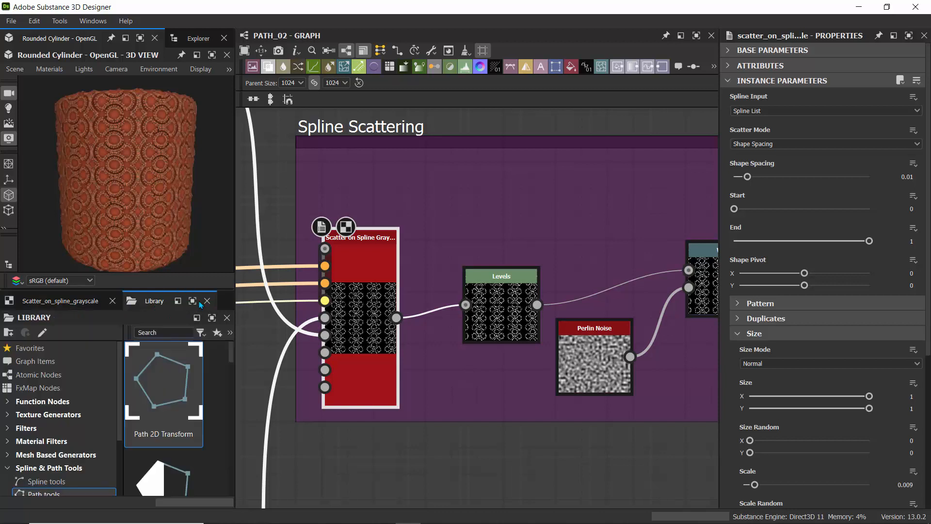
click(56, 482)
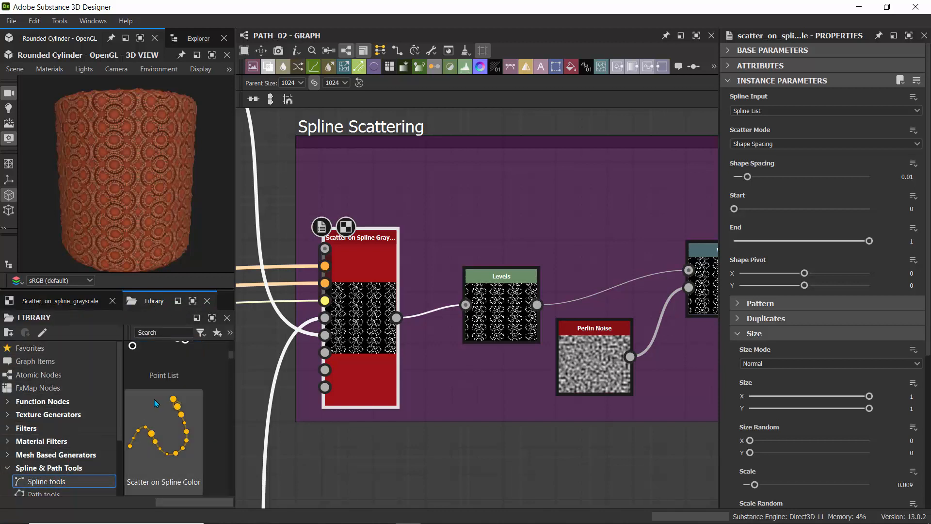
key(shift+space)
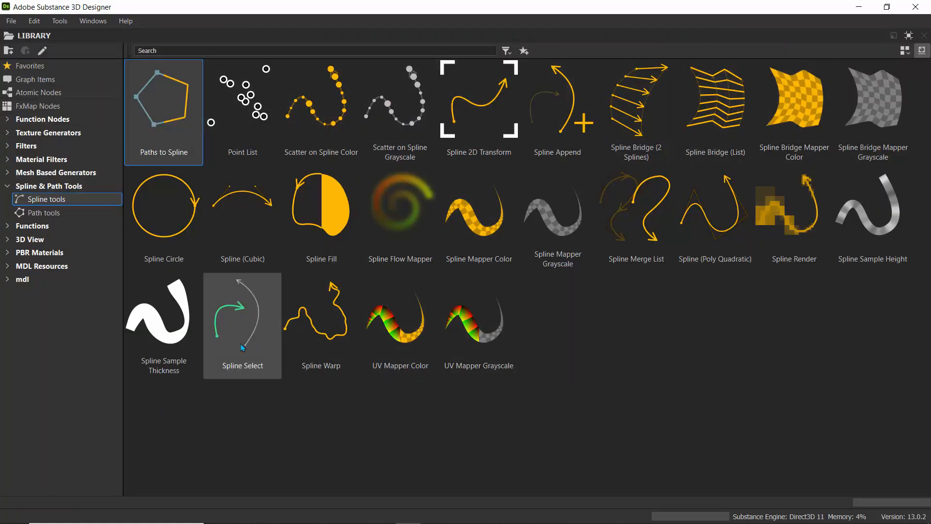
mouse_move(380, 126)
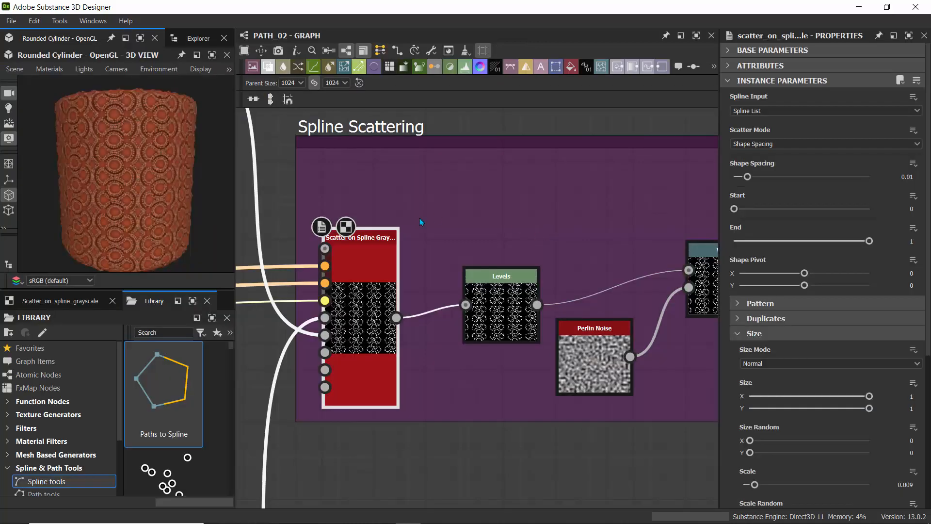
- Examine the spline and pattern input connections of the Scatter on Spline Grayscale node in the upper Spline Scattering section
scroll(420, 221, down, 5)
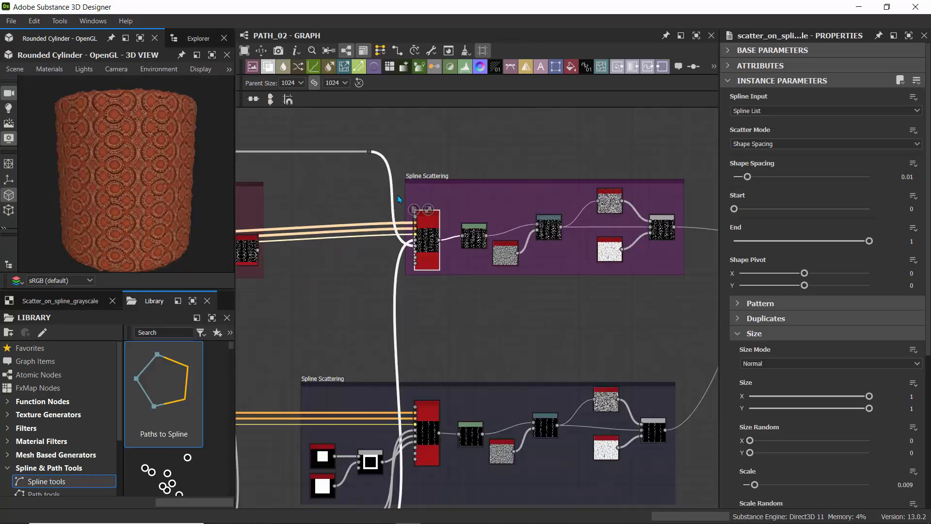
scroll(397, 195, down, 1)
middle_drag(352, 182, 464, 207)
scroll(483, 225, up, 3)
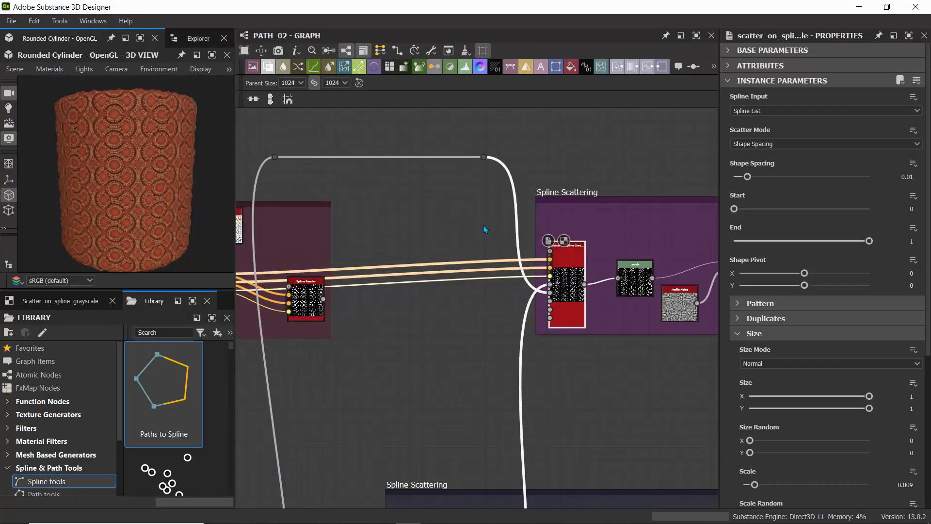
scroll(485, 229, up, 2)
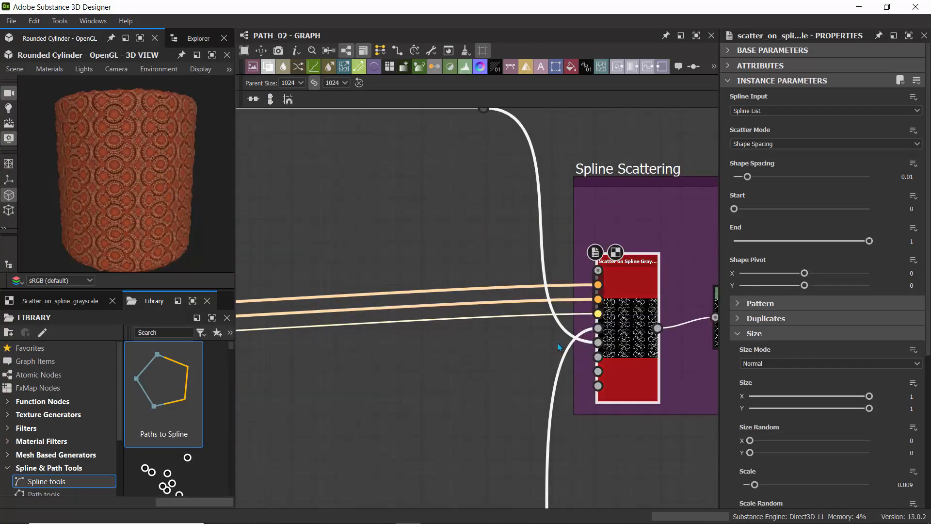
scroll(557, 342, up, 4)
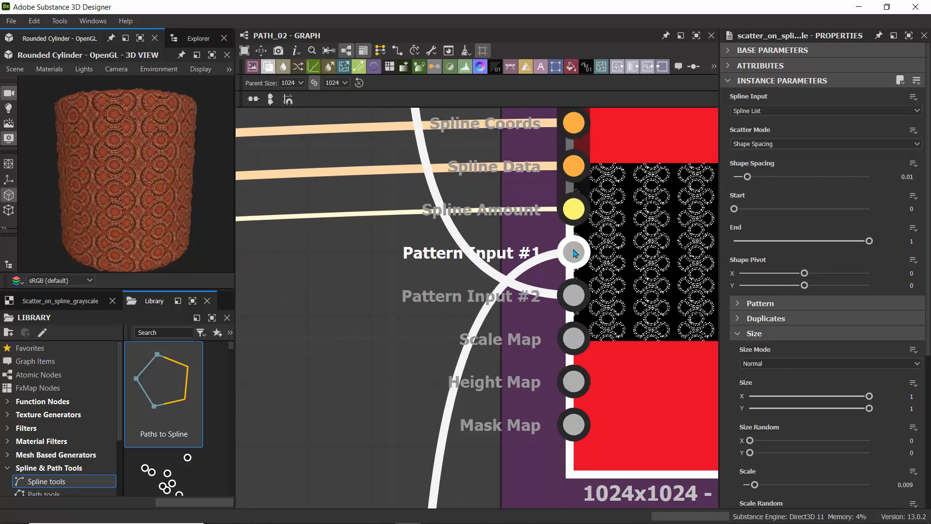
scroll(327, 301, down, 3)
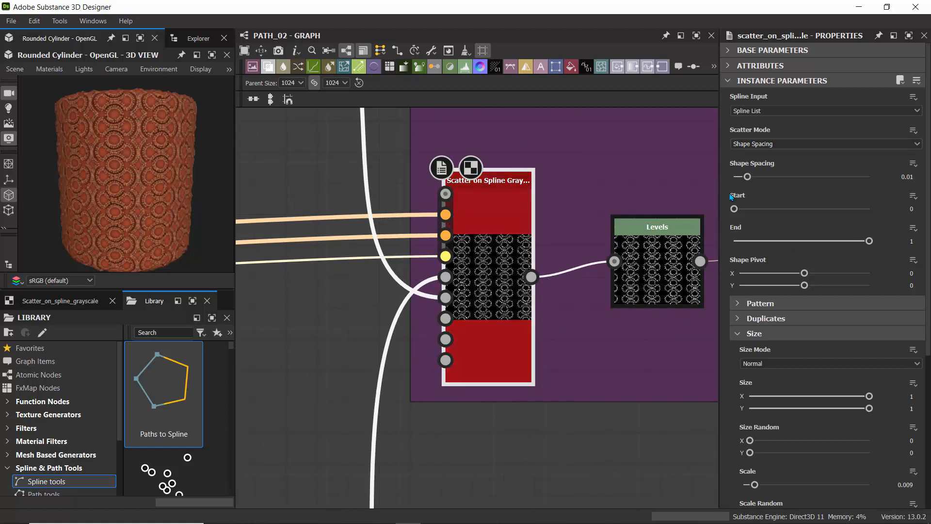
- Review the Scatter on Spline Grayscale node's Size settings and expand its Pattern settings to check the pattern type options
scroll(749, 189, down, 5)
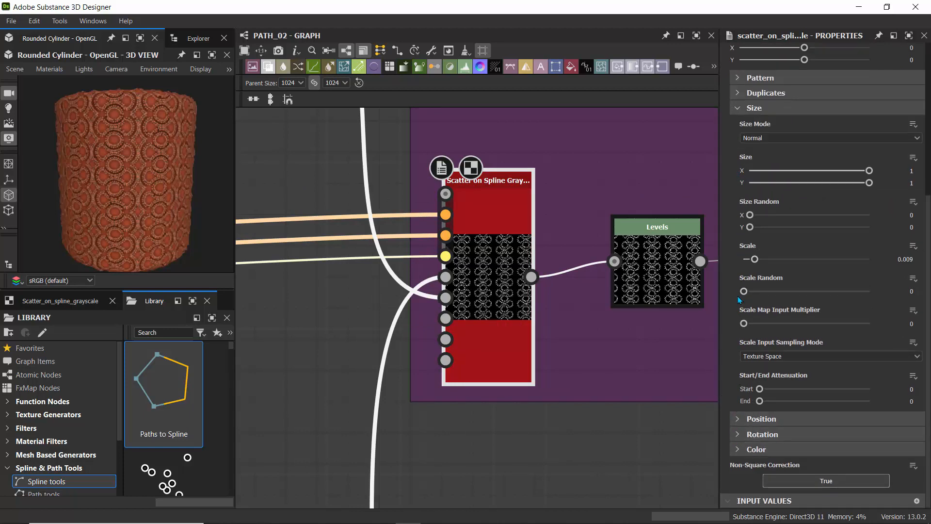
scroll(738, 300, up, 2)
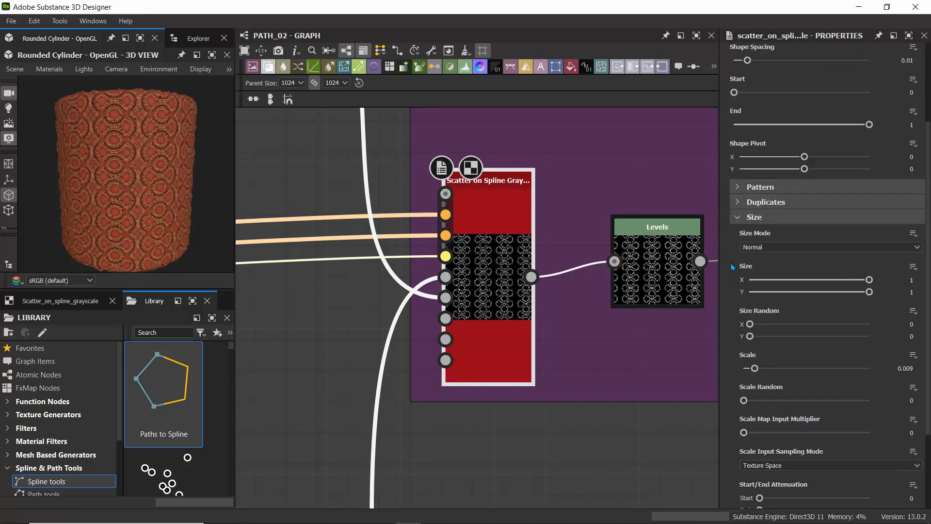
click(744, 187)
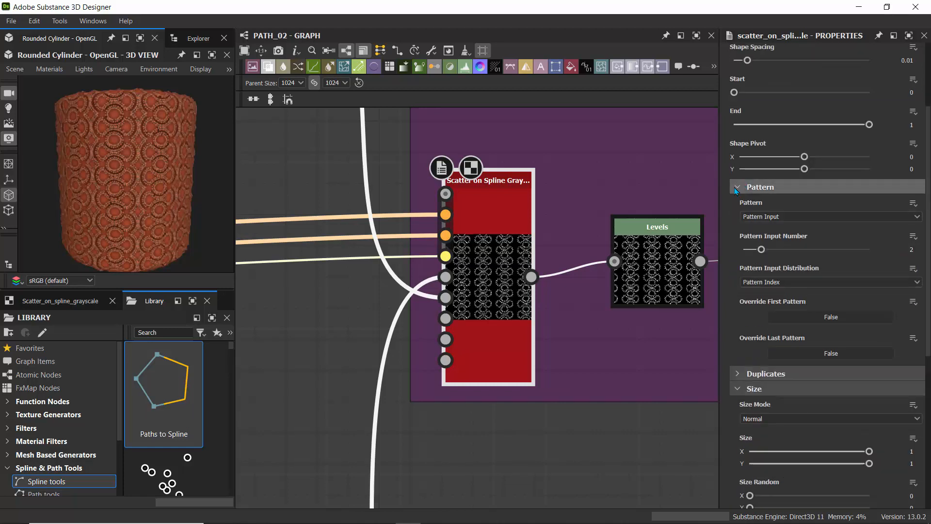
click(750, 217)
click(749, 221)
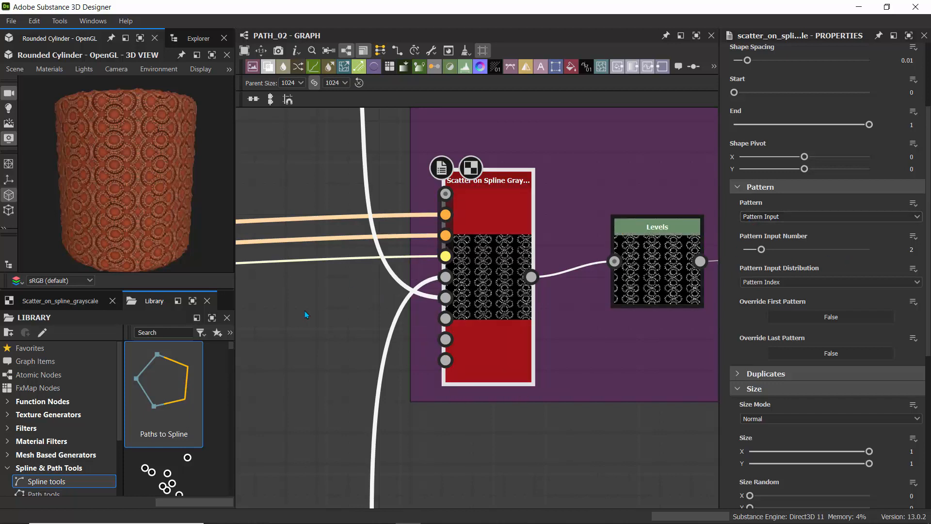
- Trace the scatter node's pattern inputs back to the Design Details section and show the Shape node's parameters and output
scroll(307, 318, down, 2)
middle_drag(309, 325, 398, 313)
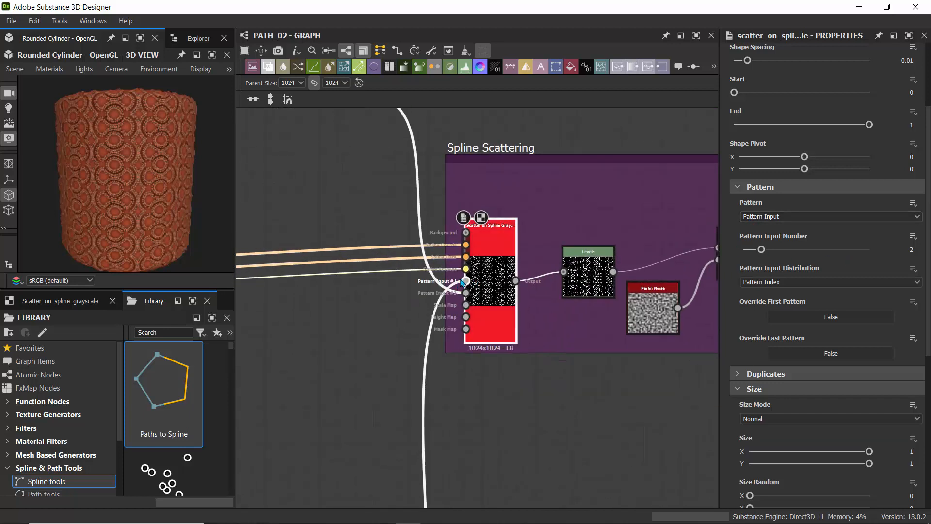
middle_drag(265, 140, 456, 331)
scroll(434, 323, down, 3)
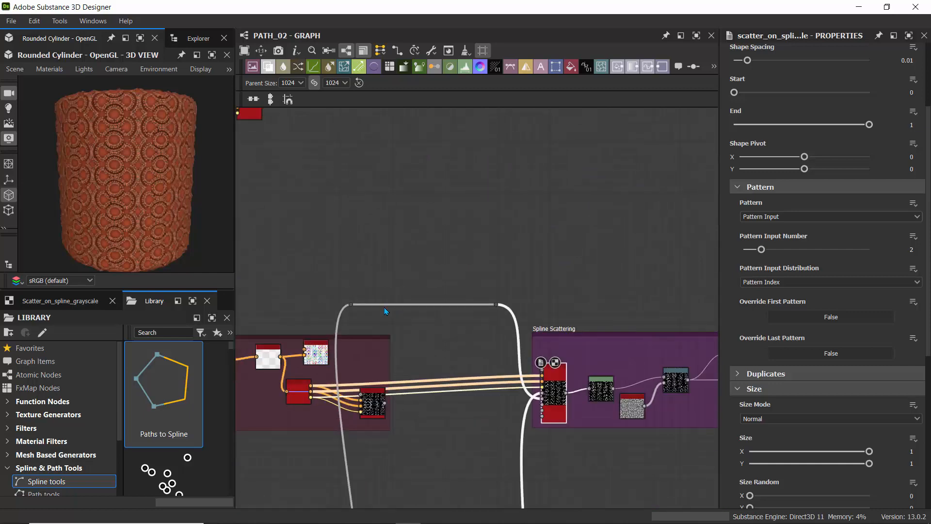
middle_drag(439, 295, 548, 118)
middle_drag(393, 282, 342, 95)
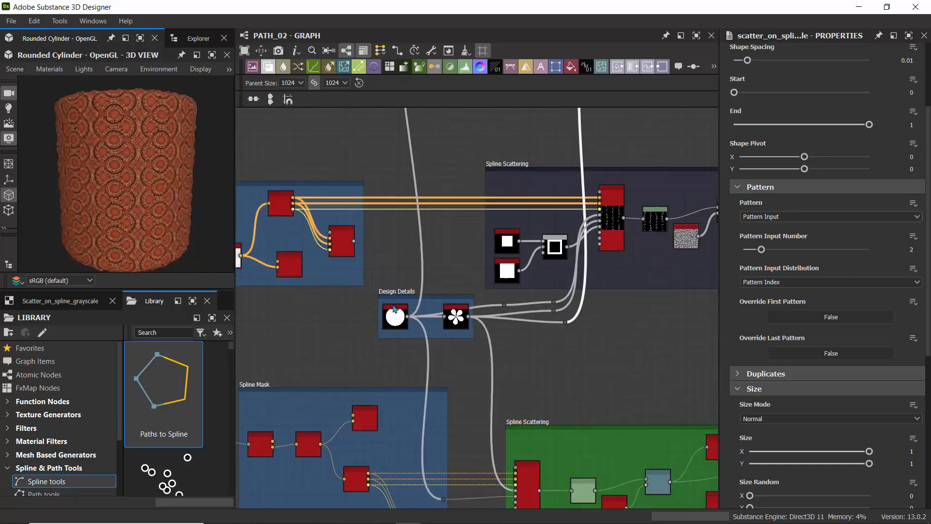
scroll(419, 333, up, 5)
scroll(418, 333, up, 3)
double_click(316, 254)
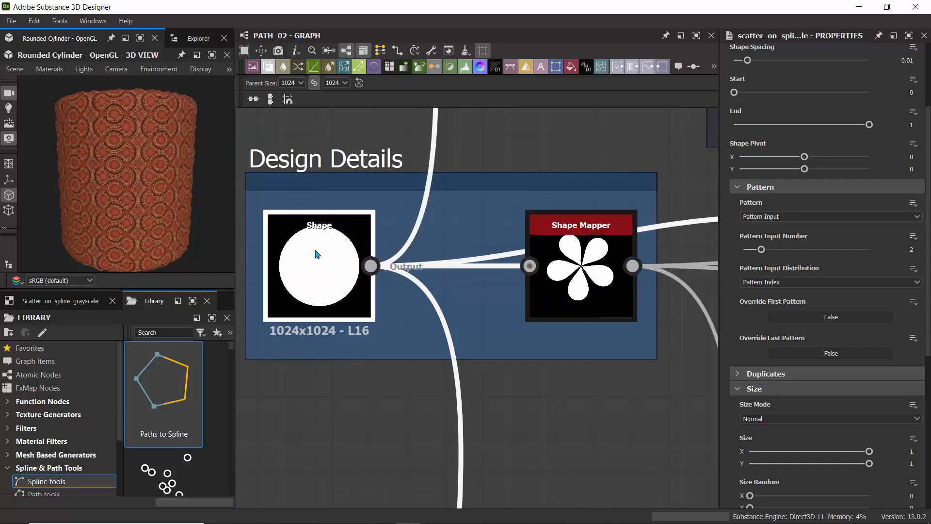
double_click(316, 254)
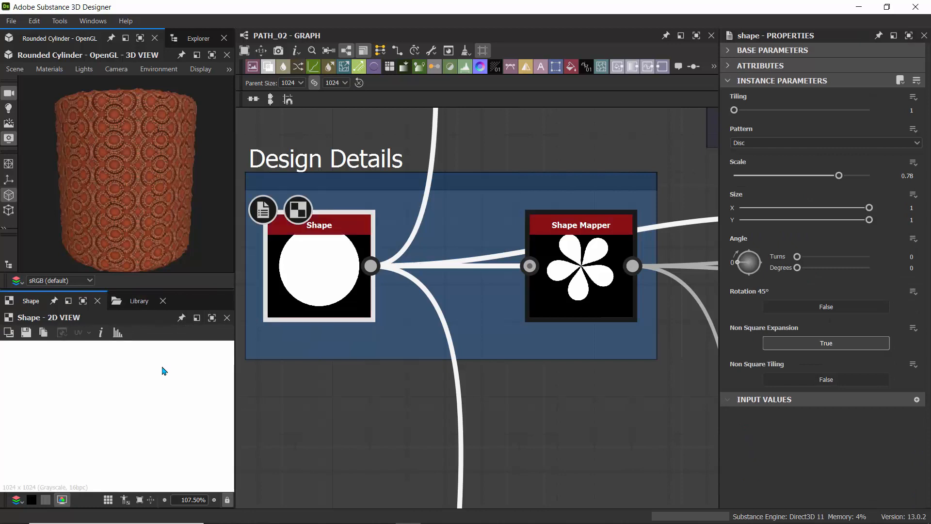
- Set the Shape Mapper node's Shape option to Polygon, inspect the beads on the 3D cylinder and show the node's output
scroll(157, 375, down, 10)
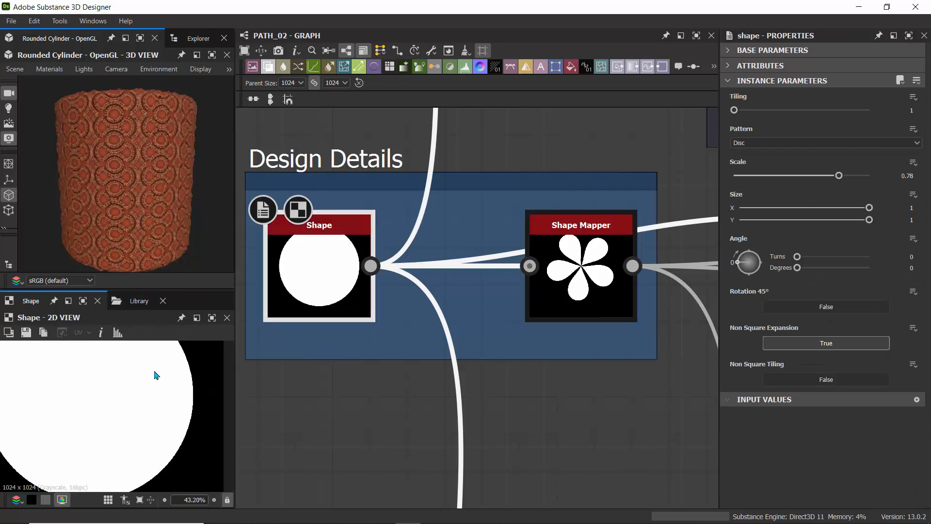
click(577, 252)
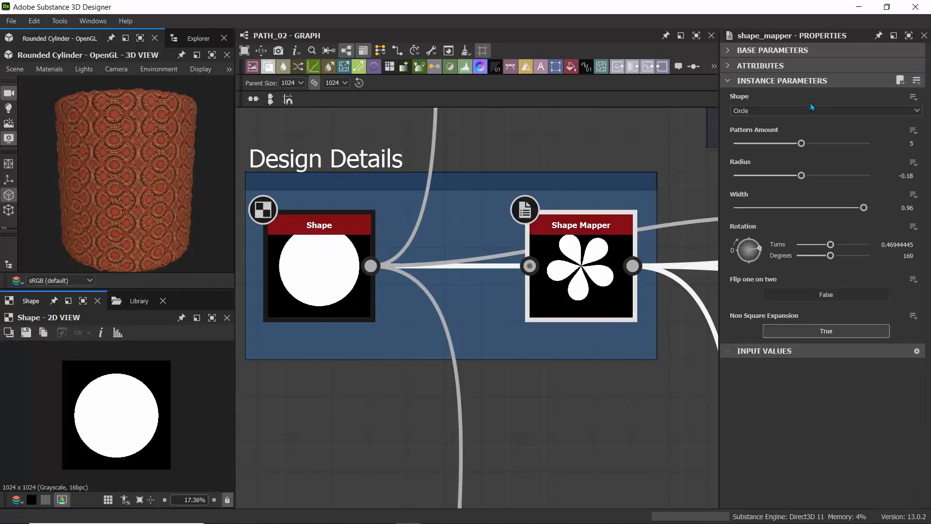
click(813, 111)
click(759, 129)
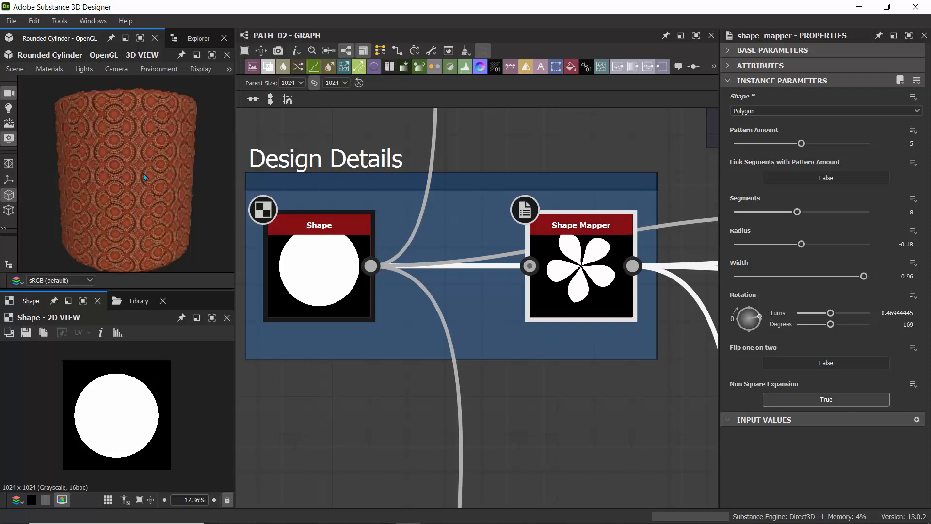
scroll(117, 133, up, 10)
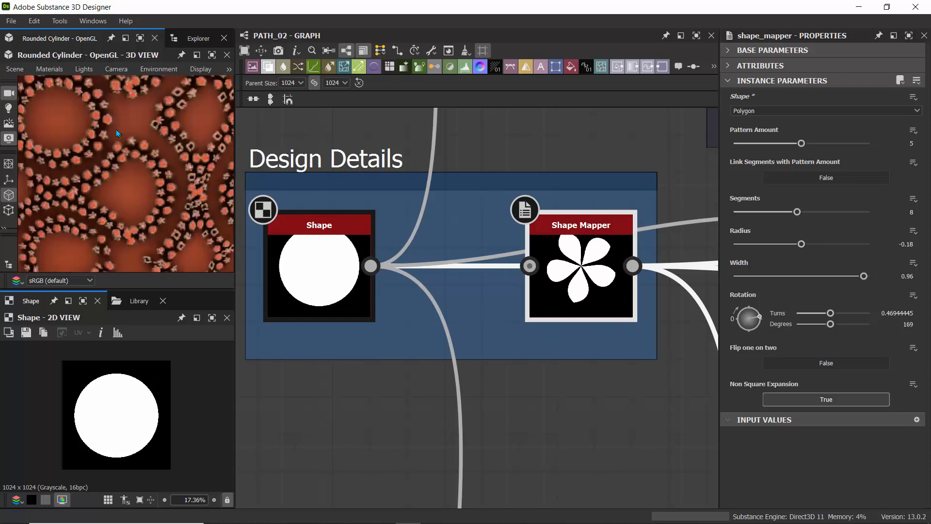
scroll(117, 133, down, 10)
double_click(577, 251)
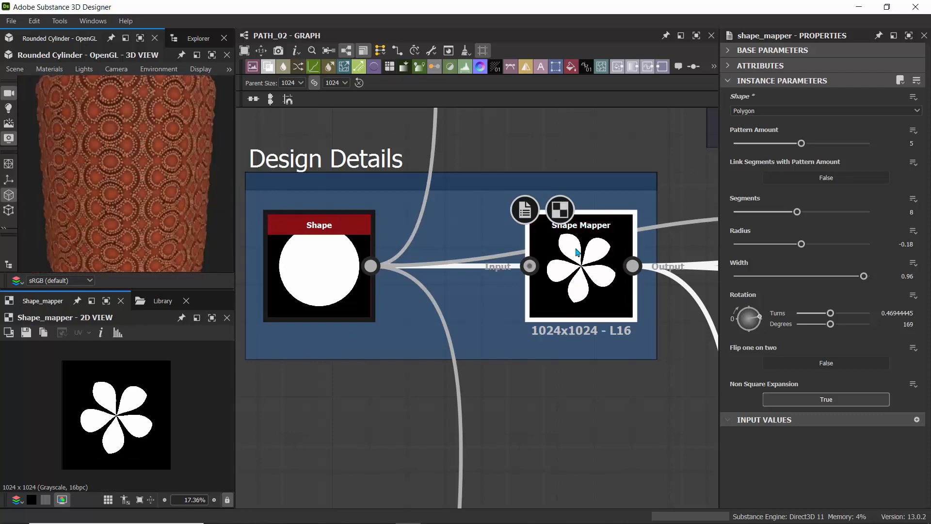
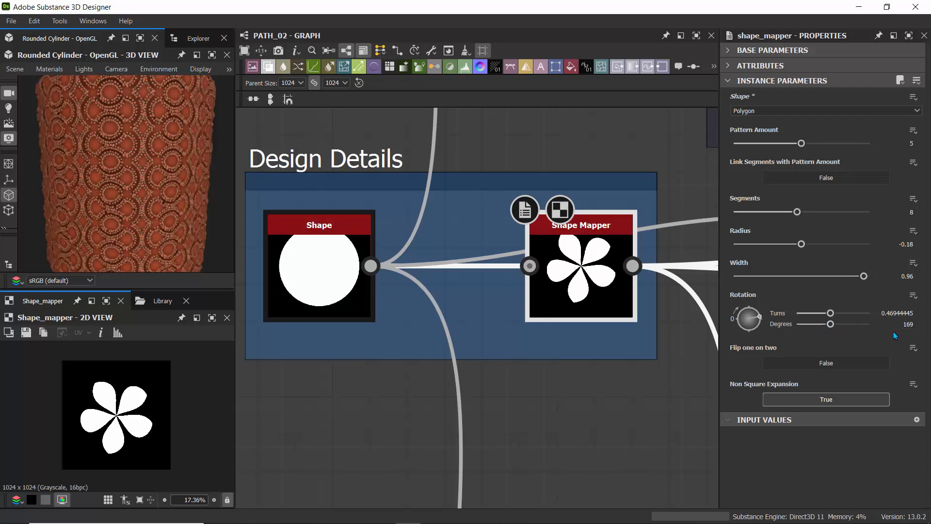
- Trace the Design Details outputs up to the pattern inputs of the scatter node in the purple Spline Scattering section
scroll(558, 156, down, 4)
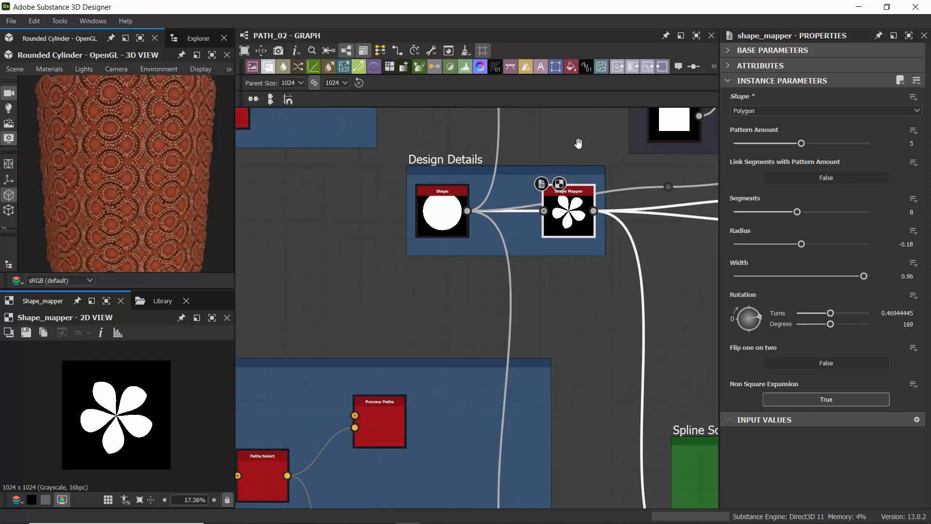
middle_drag(594, 155, 368, 202)
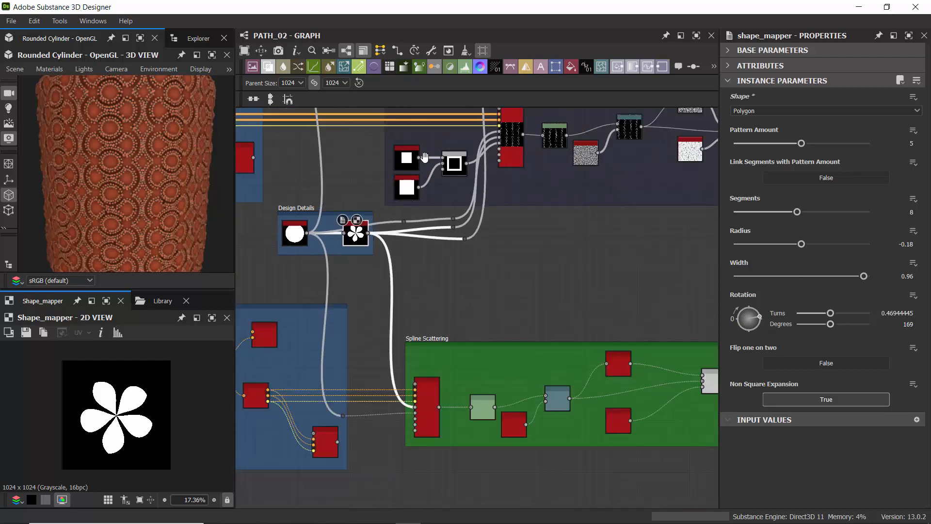
middle_drag(374, 197, 412, 378)
middle_drag(483, 169, 470, 240)
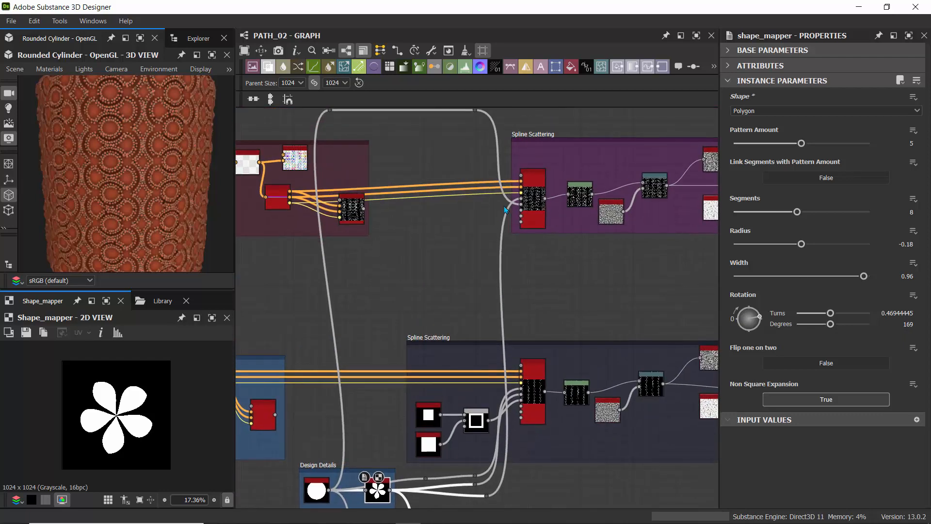
scroll(507, 209, up, 8)
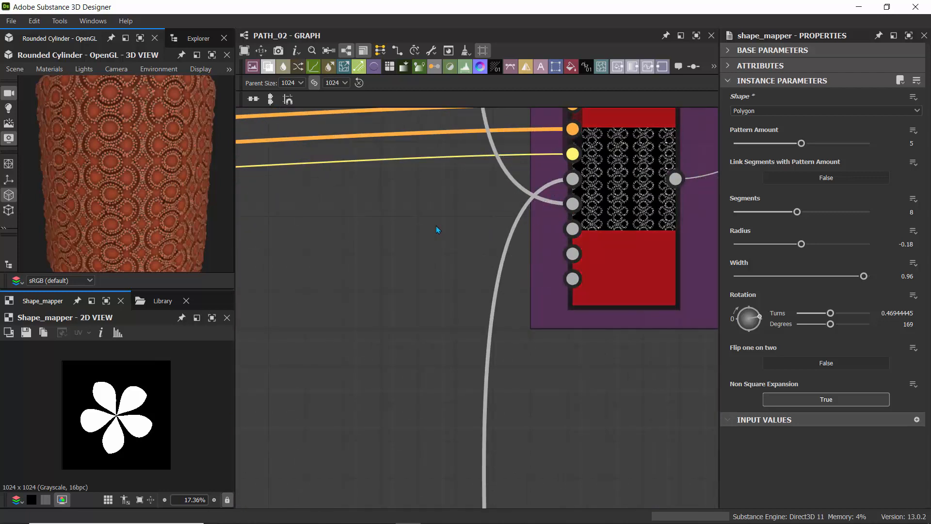
scroll(436, 226, down, 4)
middle_drag(352, 268, 476, 336)
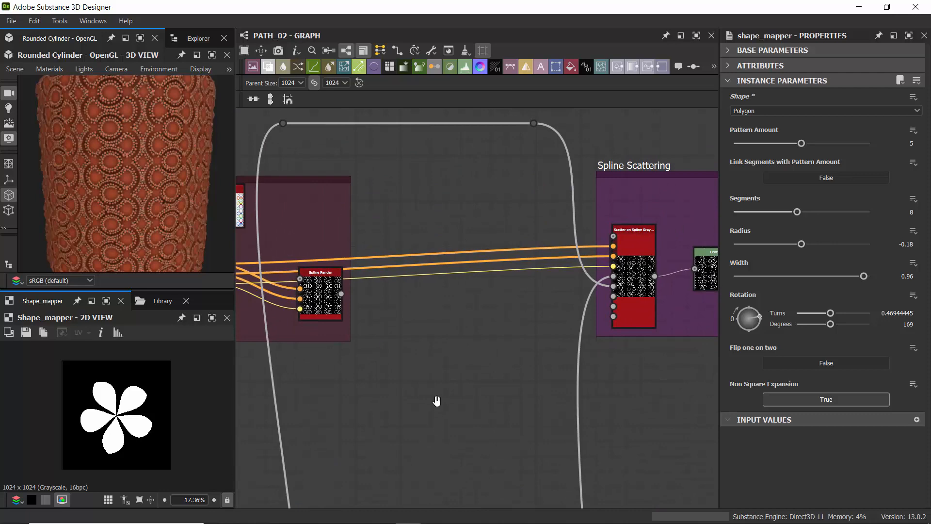
- Return to the Design Details section and examine the Shape and Shape Mapper nodes up close
middle_drag(437, 399, 478, 133)
middle_drag(376, 377, 374, 316)
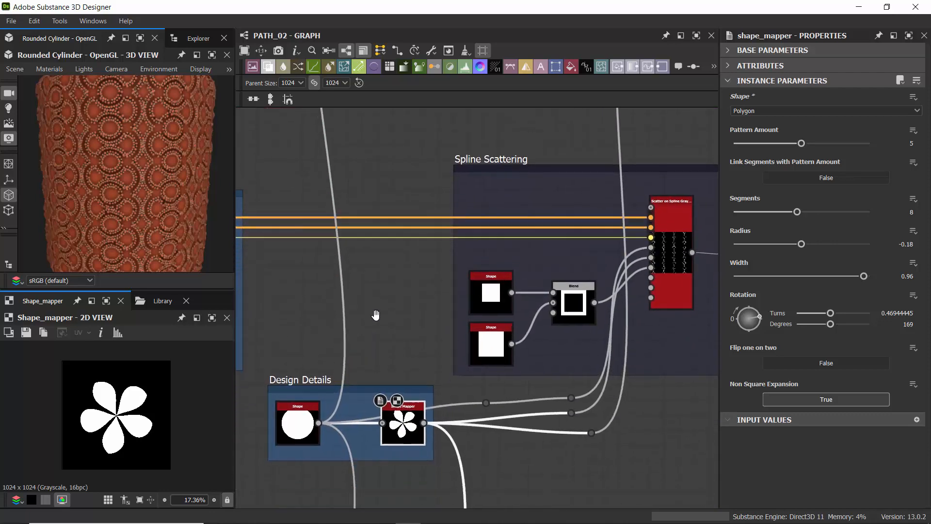
scroll(297, 430, up, 3)
scroll(297, 430, down, 5)
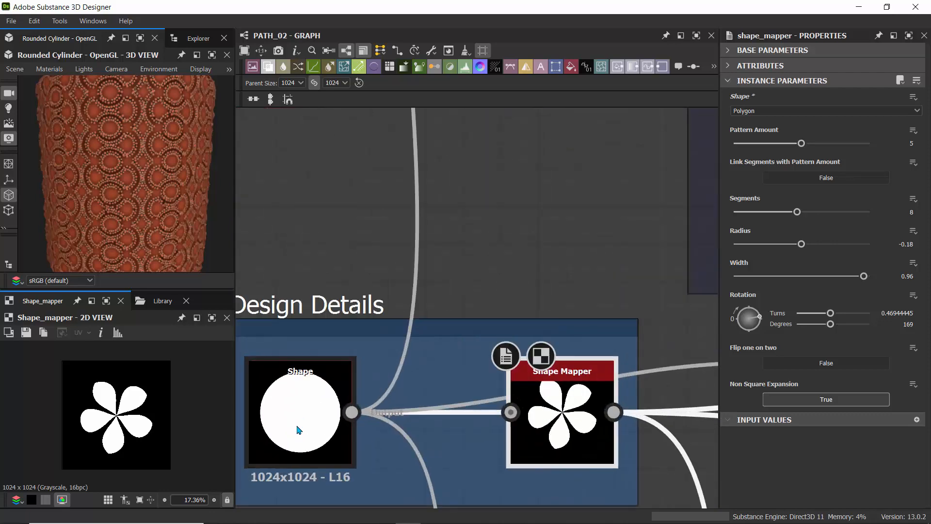
scroll(383, 426, up, 5)
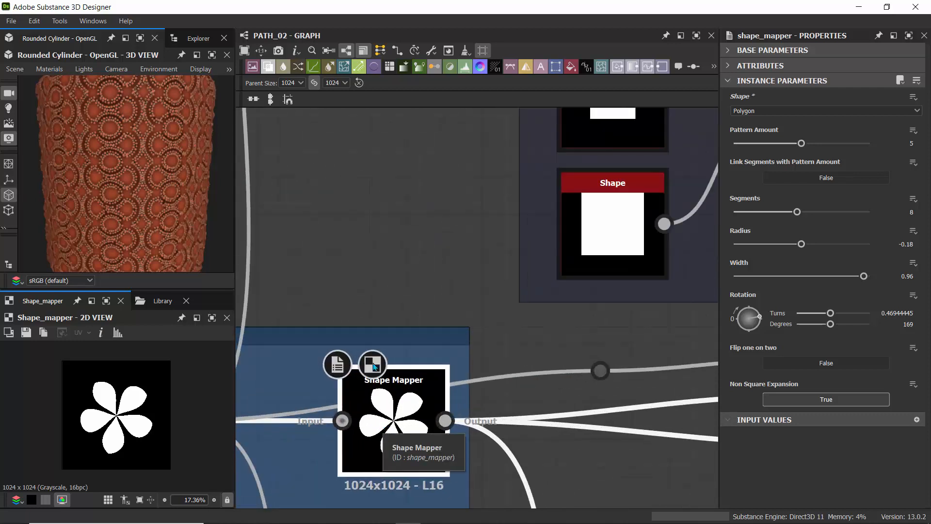
scroll(368, 264, down, 5)
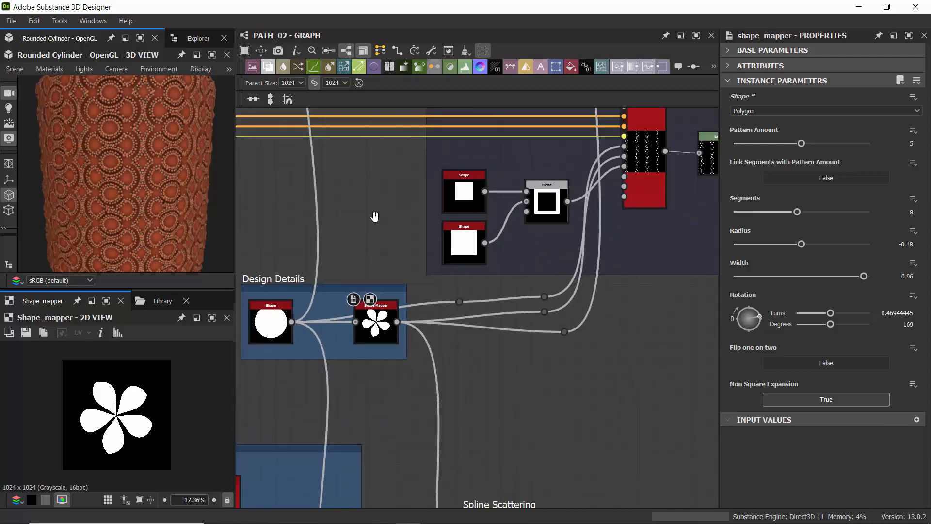
- Examine the pattern inputs of the scatter node in the dark blue Spline Scattering section, including the two blended square Shape nodes
middle_drag(374, 216, 290, 377)
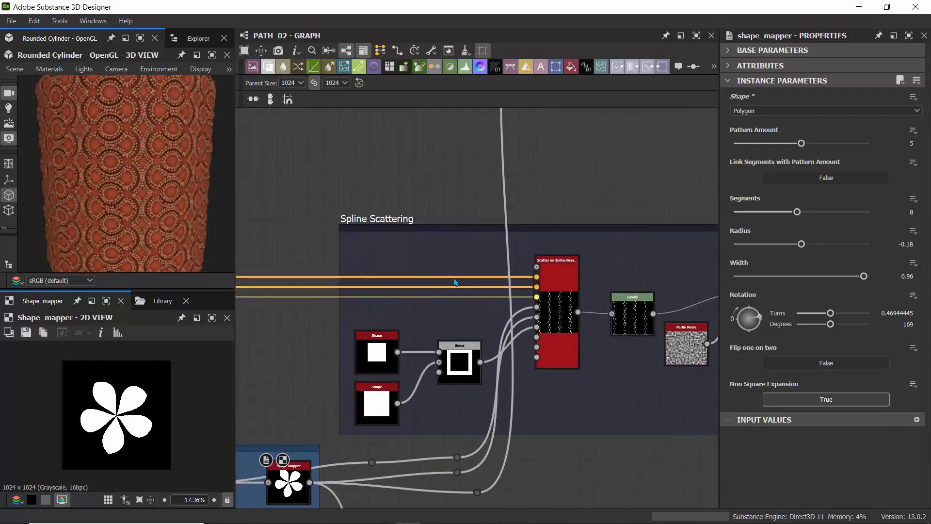
scroll(455, 278, up, 6)
scroll(455, 280, down, 3)
middle_drag(466, 349, 451, 301)
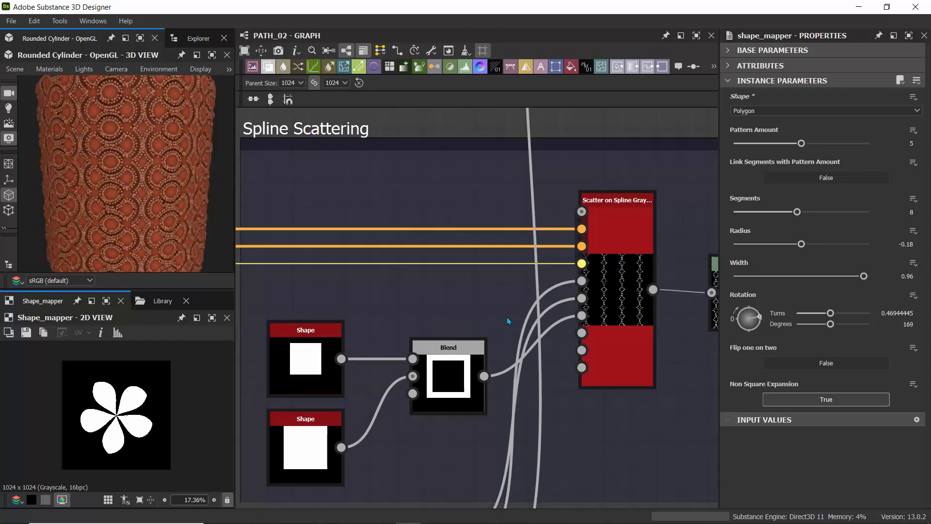
scroll(514, 320, up, 3)
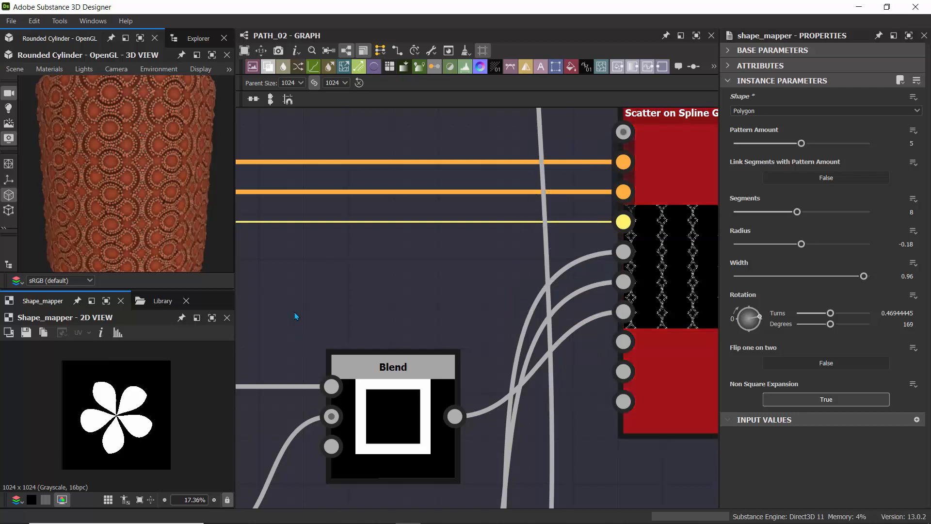
scroll(478, 220, down, 4)
middle_drag(482, 226, 520, 197)
drag(341, 400, 337, 400)
middle_drag(567, 193, 469, 180)
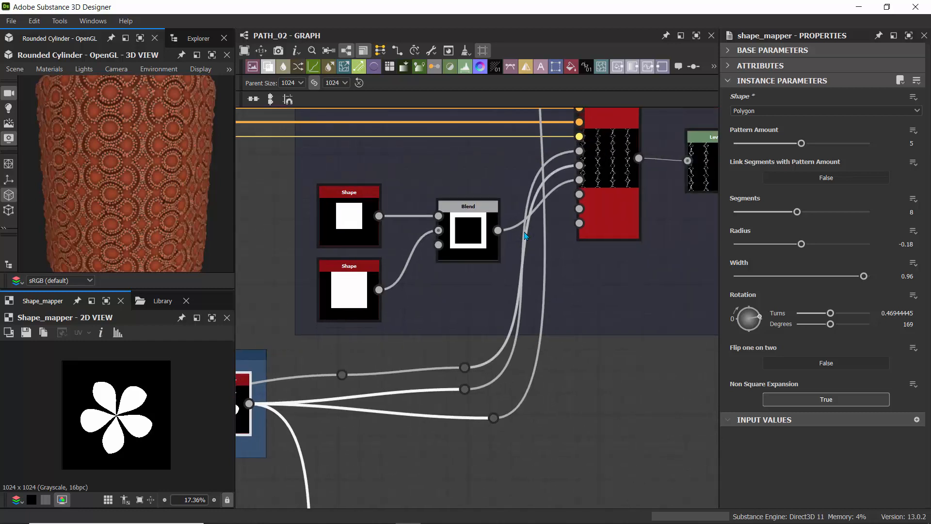
- Inspect the hollow square Blend pattern and find its scattered copies on the 3D cylinder
scroll(524, 235, up, 5)
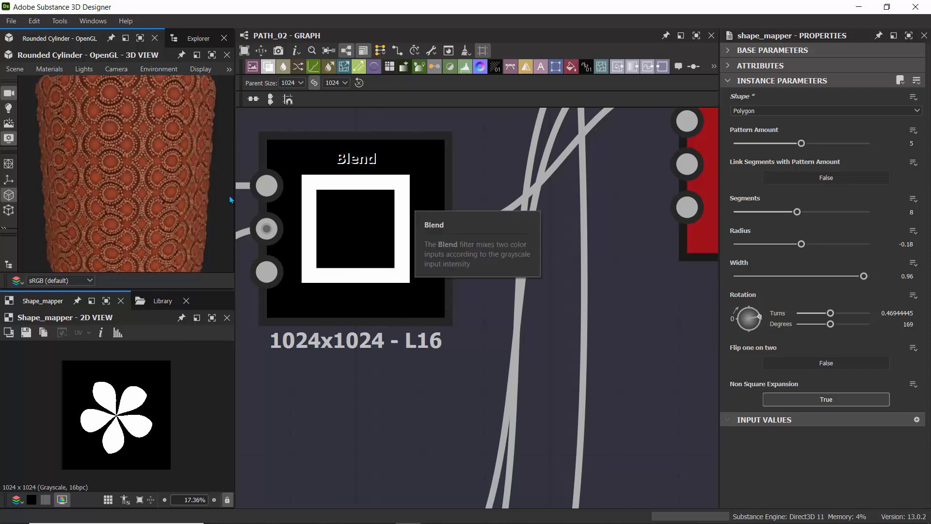
scroll(139, 158, up, 1)
scroll(139, 159, up, 5)
drag(153, 124, 117, 155)
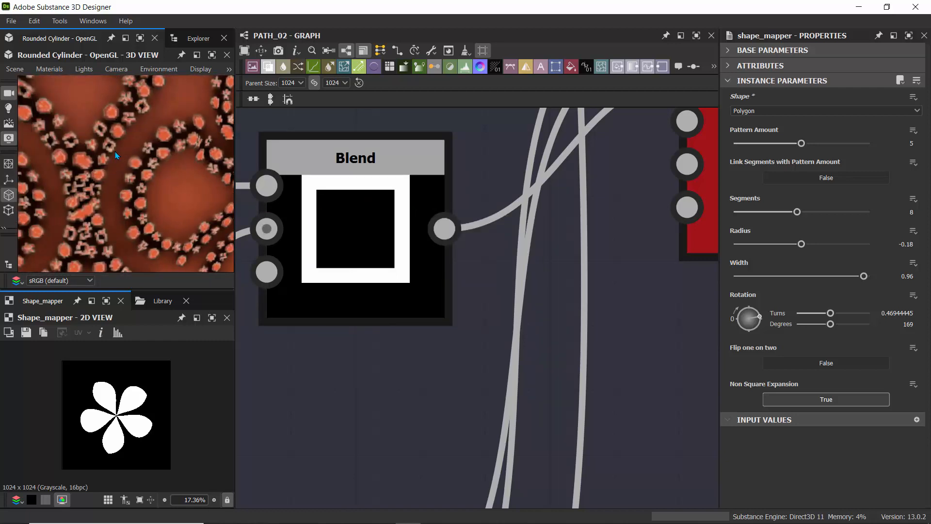
scroll(110, 149, down, 5)
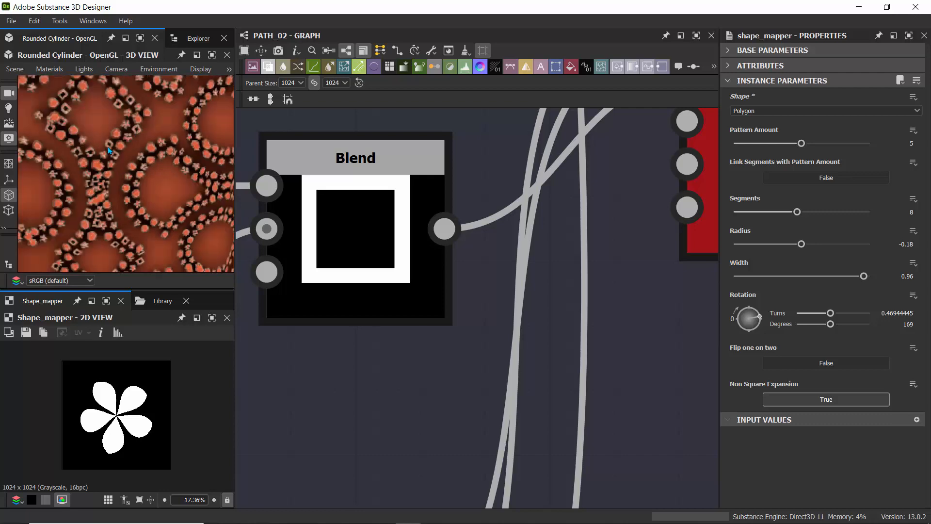
scroll(266, 187, down, 6)
- Show the output of the Levels node in the purple Spline Scattering section and inspect its bead pattern up close
scroll(269, 190, down, 3)
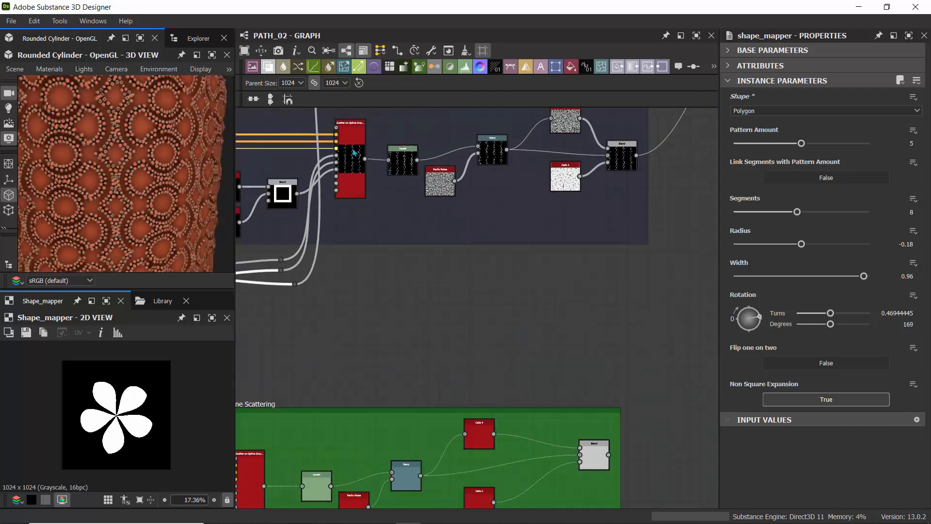
middle_drag(378, 210, 481, 458)
middle_drag(379, 204, 321, 272)
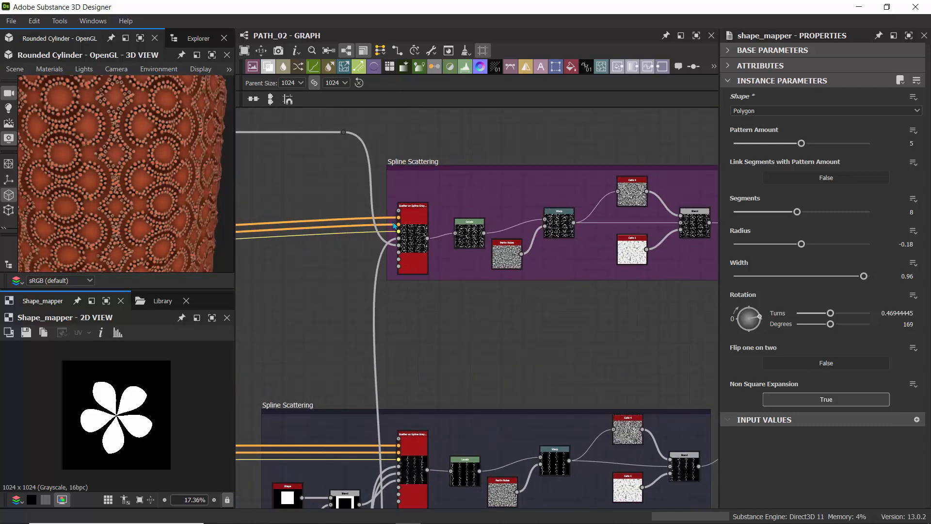
scroll(460, 224, up, 6)
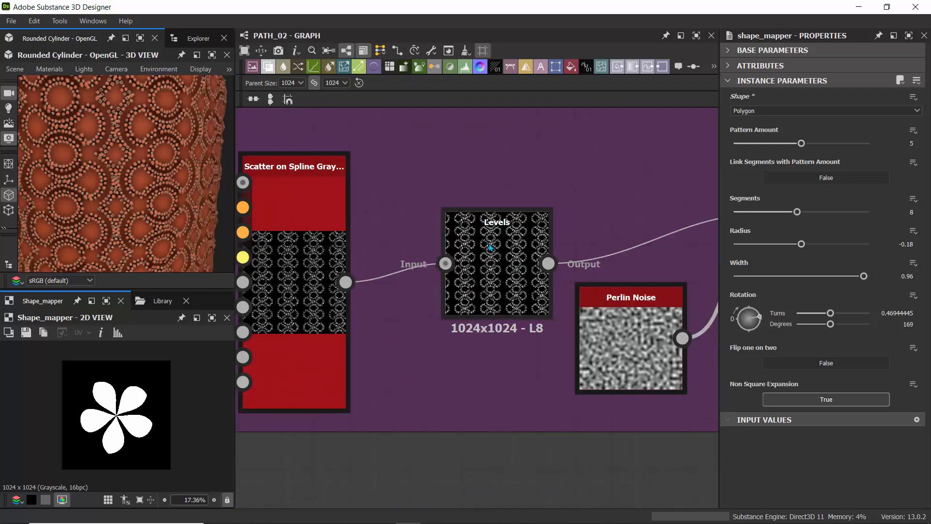
click(489, 248)
scroll(131, 420, up, 3)
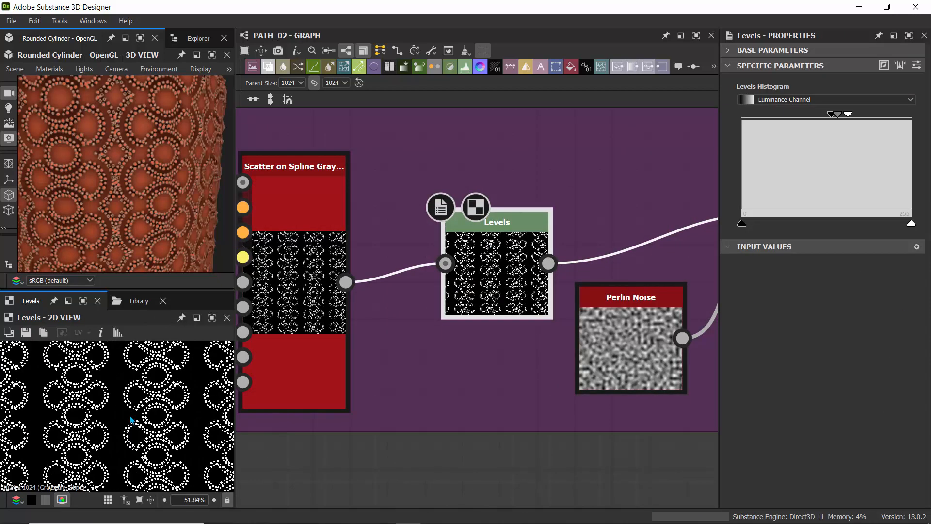
scroll(131, 420, down, 2)
- Review the settings of the Warp node and of the Perlin Noise node driving its gradient input
middle_drag(467, 349, 193, 333)
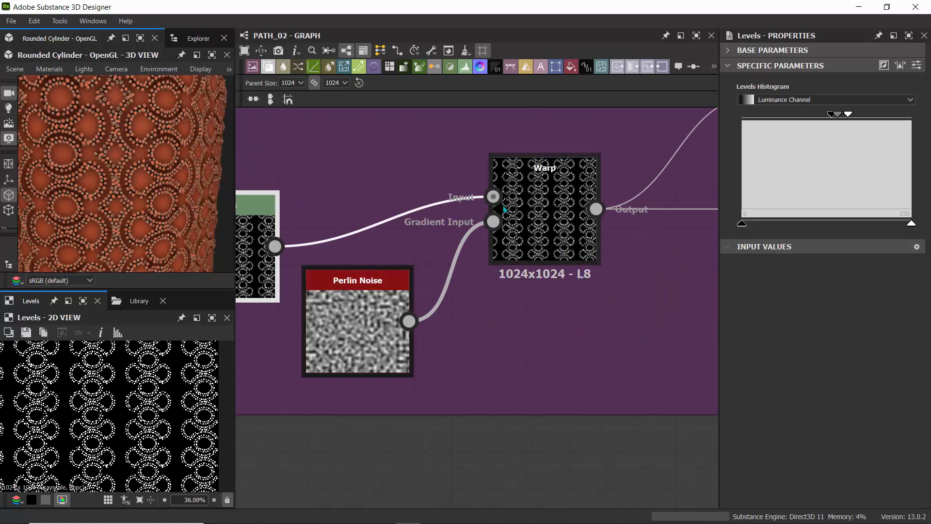
click(538, 220)
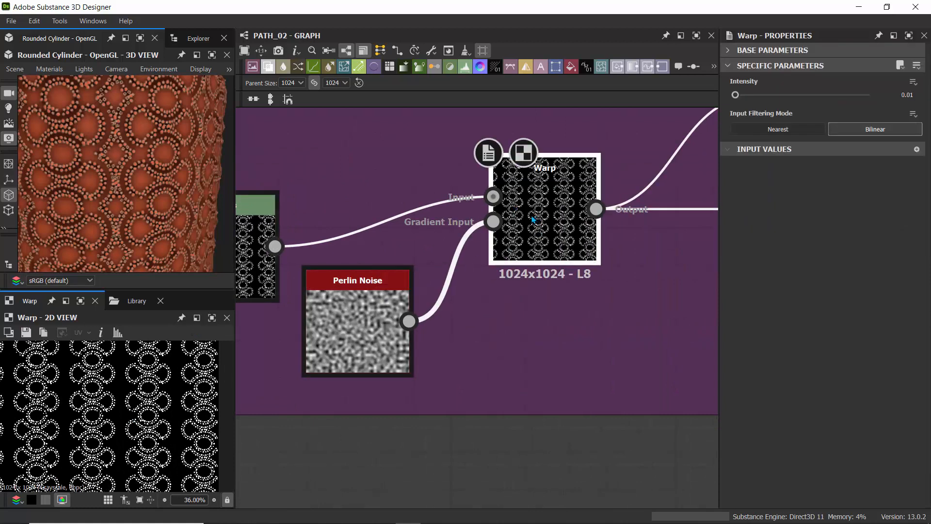
click(354, 323)
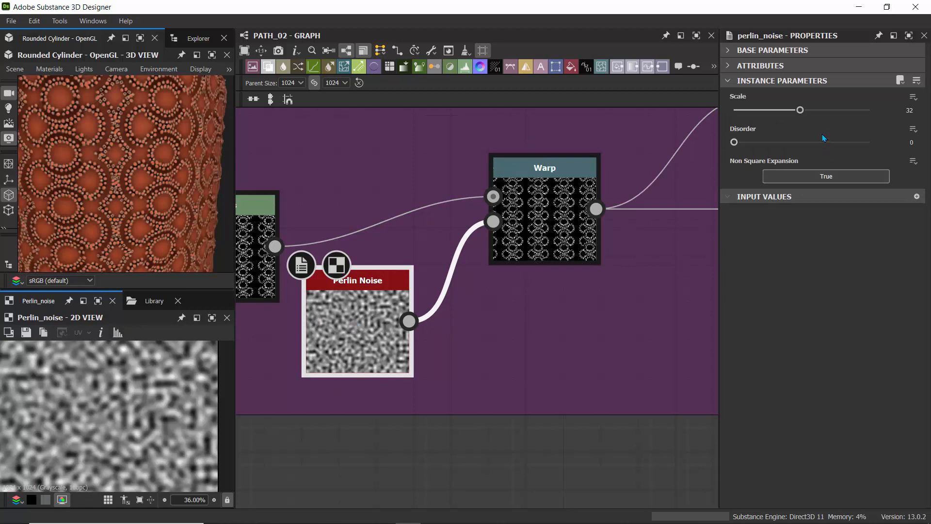
click(561, 181)
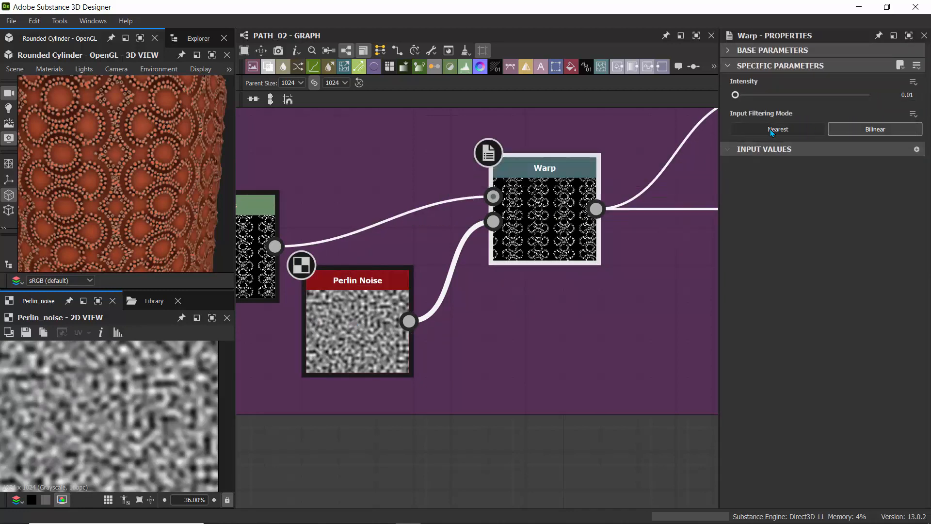
- Review the Cells 4 and Cells 1 node settings and show the parameters and output of the Blend node combining them
scroll(570, 143, down, 6)
middle_drag(633, 155, 513, 233)
scroll(513, 233, up, 4)
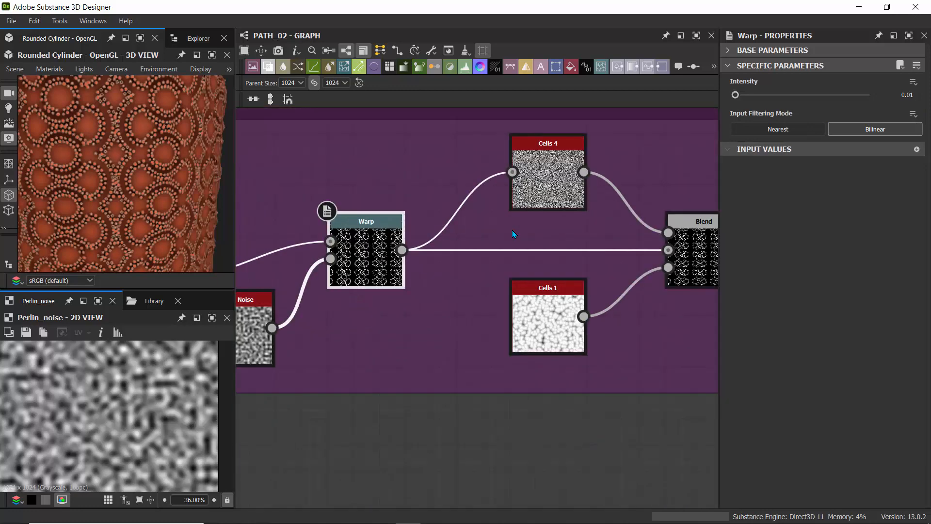
middle_drag(603, 207, 563, 202)
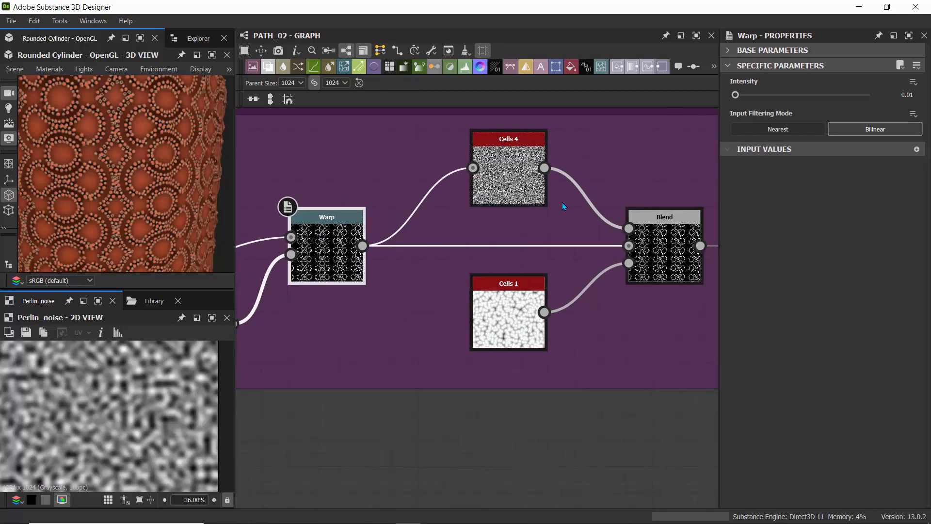
double_click(511, 171)
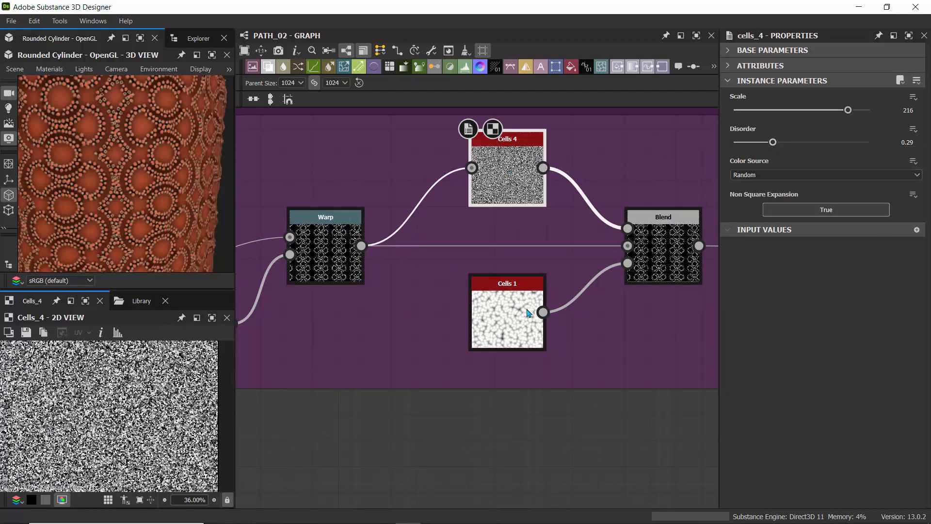
click(507, 315)
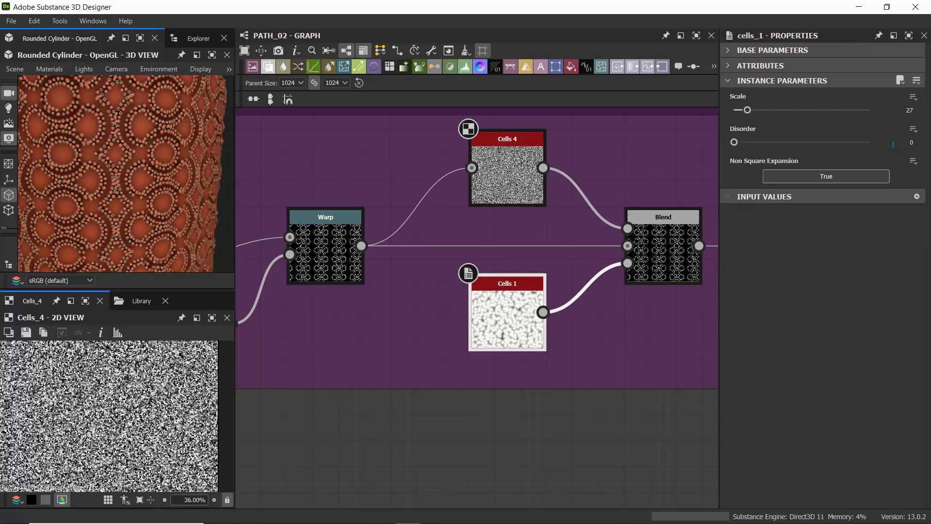
double_click(650, 250)
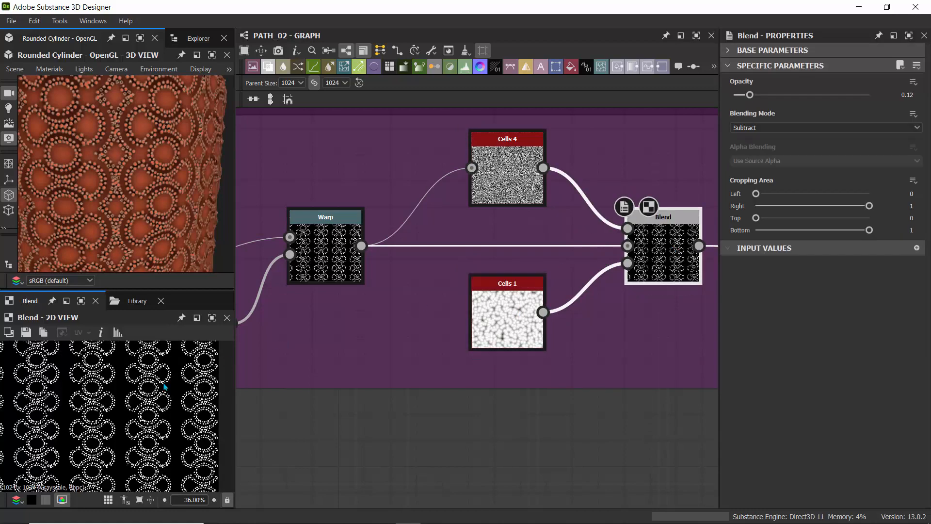
- Inspect the Blend pattern up close and show the parameters and output of the Blend combining the two Spline Scattering sections
scroll(130, 397, up, 3)
scroll(129, 394, down, 1)
middle_drag(607, 223, 300, 241)
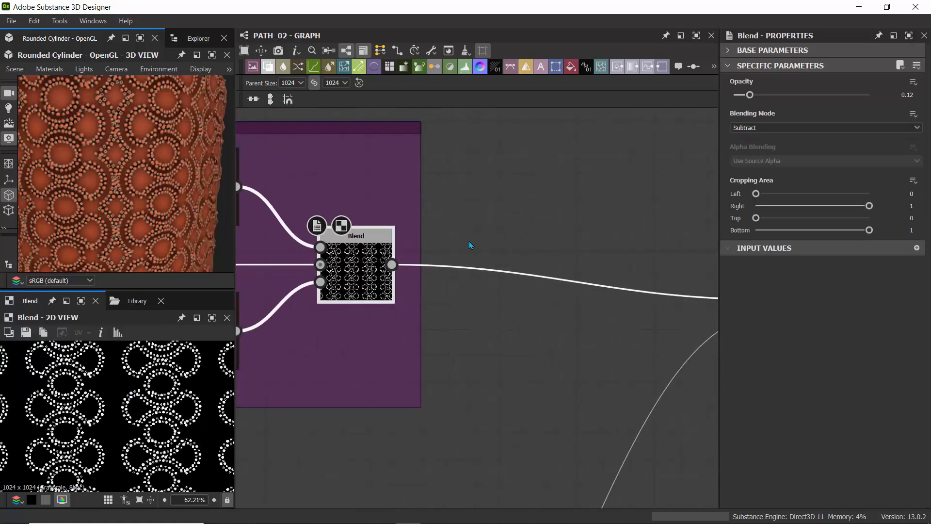
scroll(601, 223, down, 5)
middle_drag(602, 224, 482, 216)
click(557, 252)
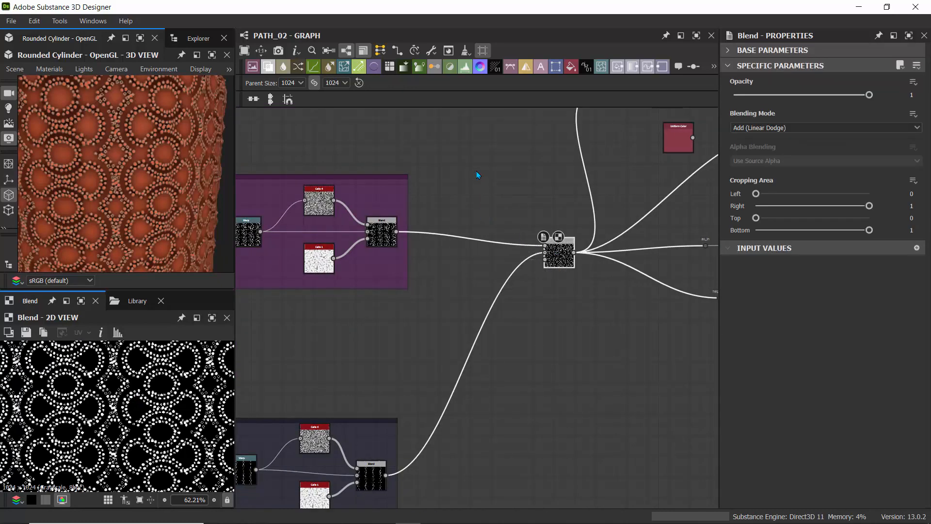
- Show the output and parameters of the Scatter on Spline node in the purple Spline Scattering section
middle_drag(478, 171, 527, 185)
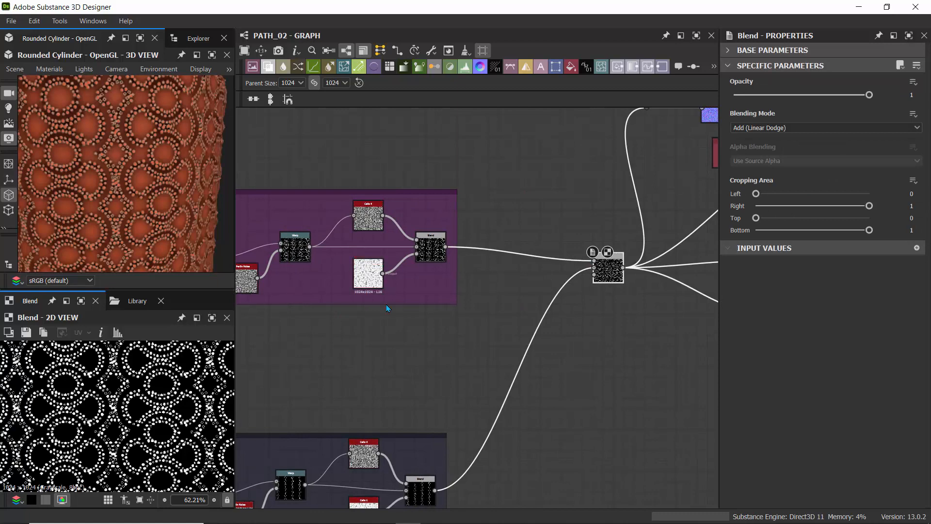
scroll(345, 326, down, 4)
middle_drag(332, 341, 501, 179)
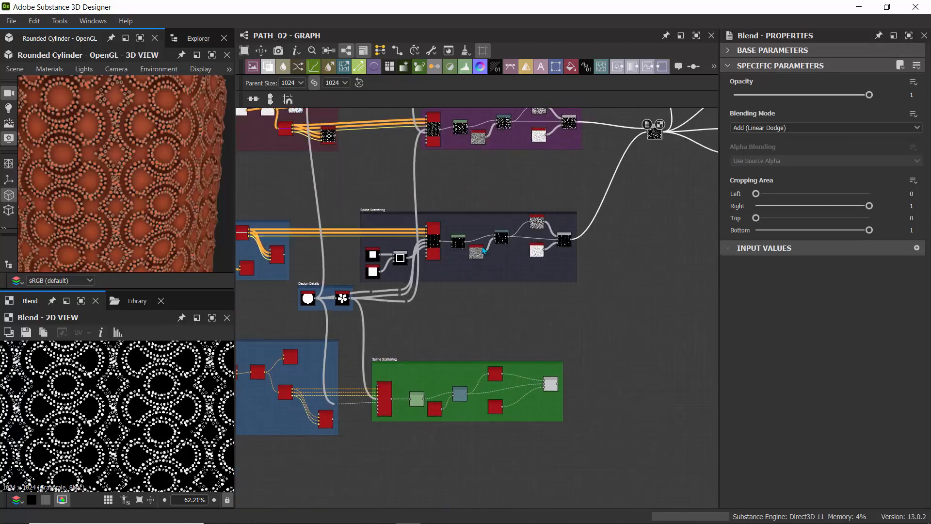
middle_drag(291, 190, 480, 213)
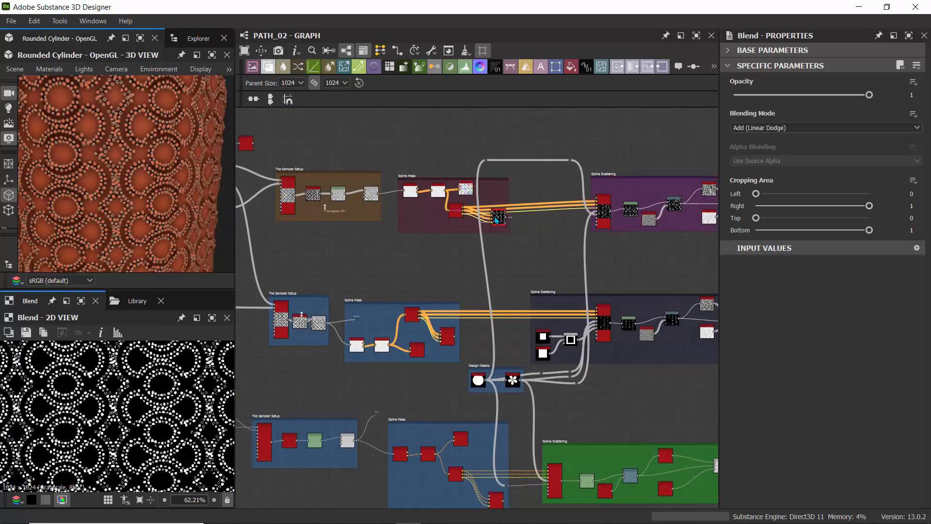
scroll(495, 220, up, 5)
middle_drag(607, 142, 289, 198)
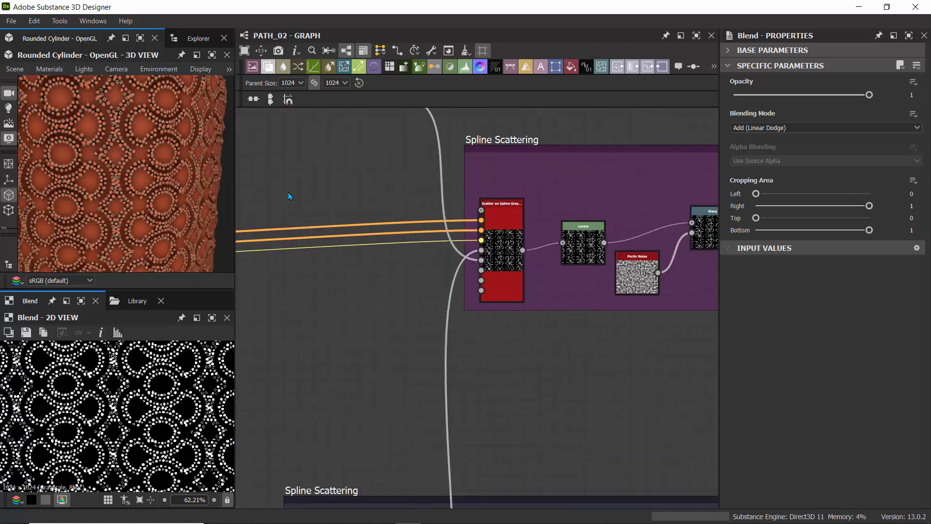
double_click(505, 251)
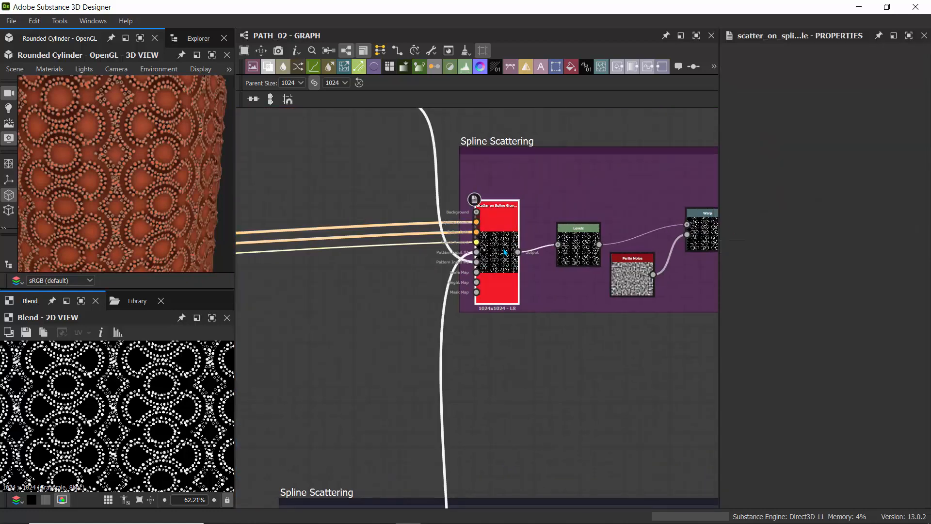
scroll(168, 373, down, 4)
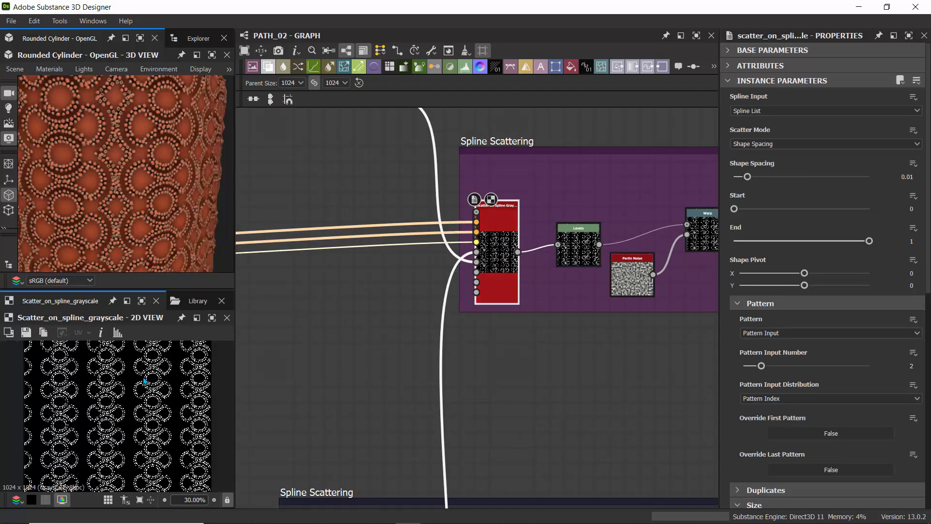
- Show the output and parameters of the Scatter on Spline node in the dark blue section and inspect its pattern
middle_drag(358, 406, 372, 161)
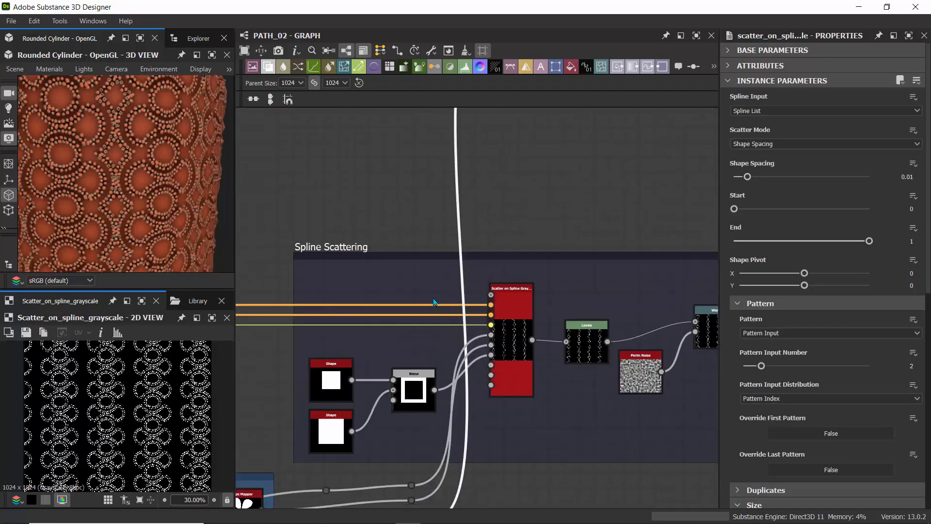
click(507, 330)
double_click(507, 330)
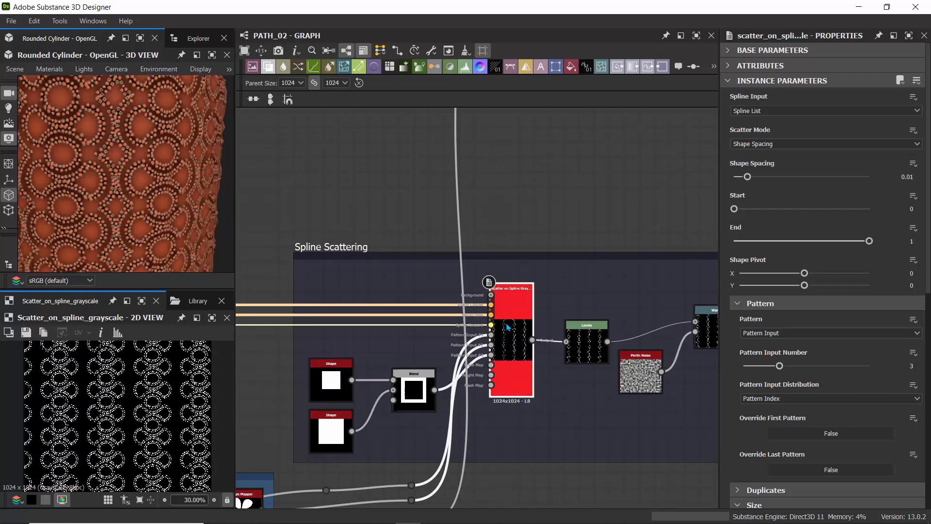
scroll(127, 392, up, 4)
scroll(127, 393, down, 2)
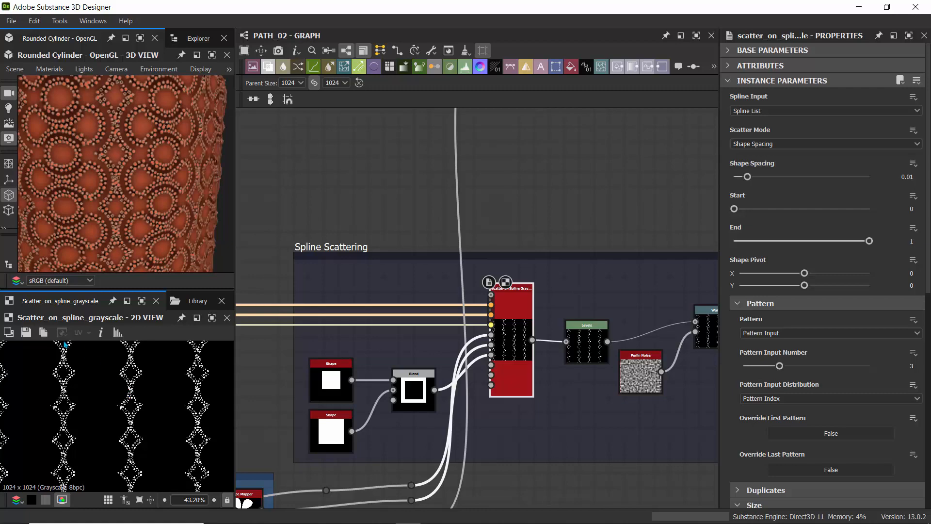
- Show the Paths Select node feeding the dark blue scattering and display the selected paths through its Preview Paths node
middle_drag(306, 251, 717, 186)
scroll(373, 241, up, 3)
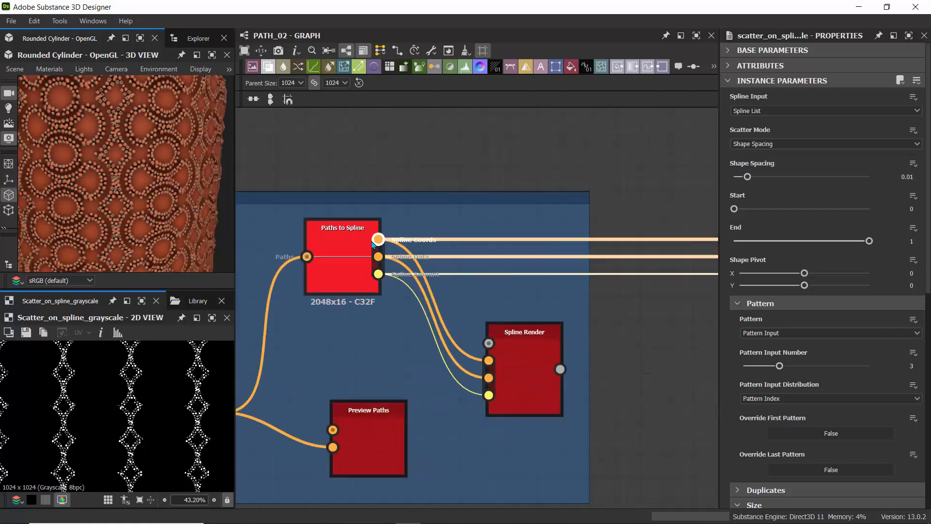
scroll(372, 241, up, 3)
middle_drag(339, 423, 628, 274)
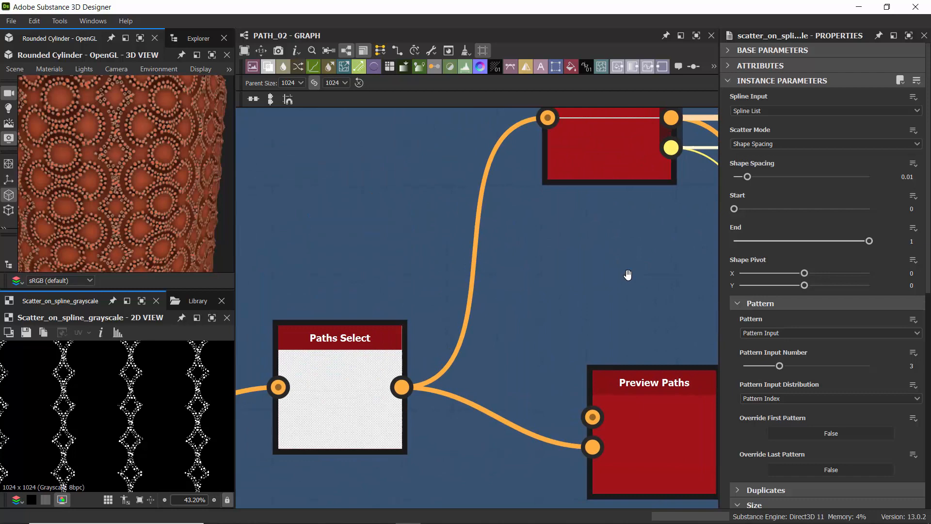
click(355, 357)
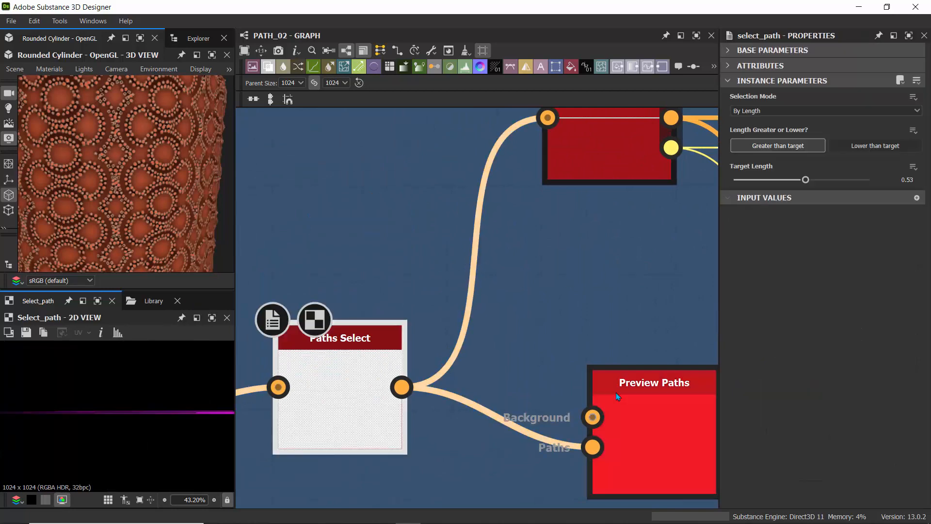
click(647, 408)
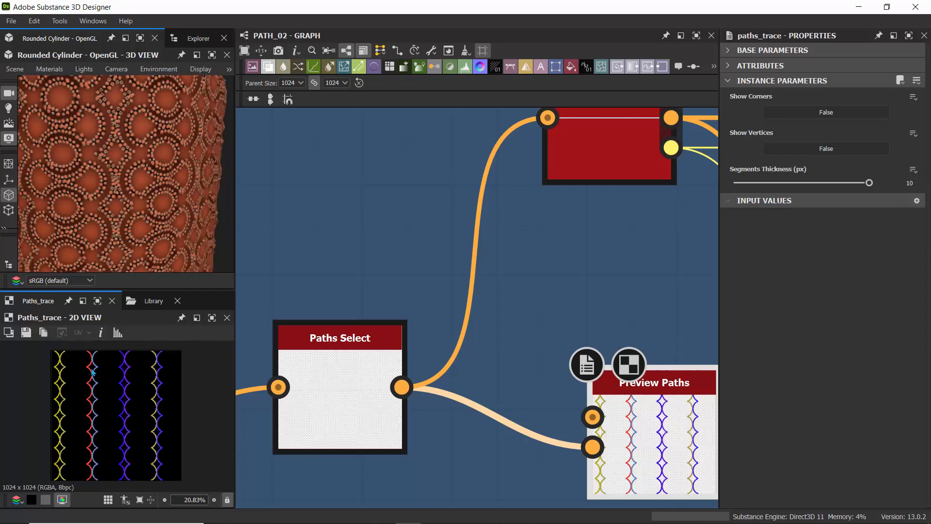
- Review the settings of the Mask to Paths and Paths Select nodes against the previewed paths
middle_drag(302, 282, 555, 269)
click(345, 358)
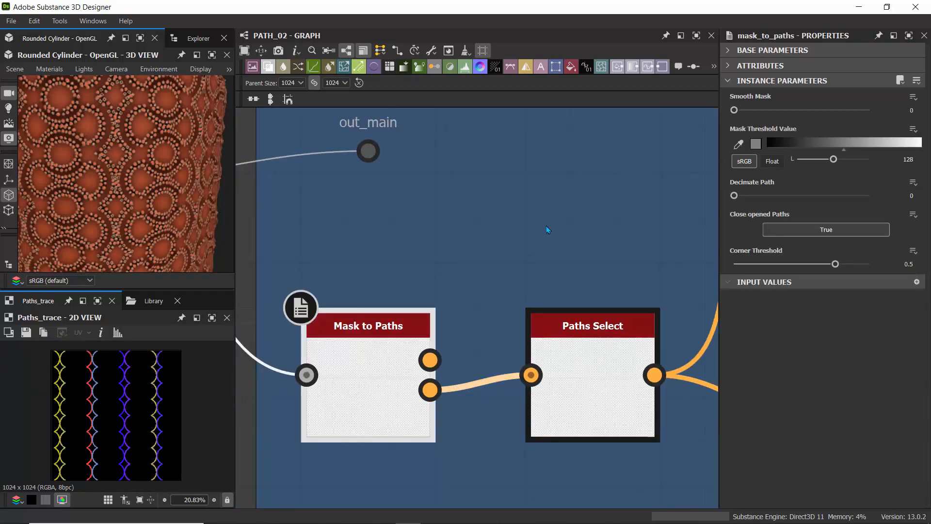
middle_drag(566, 286, 380, 262)
click(401, 338)
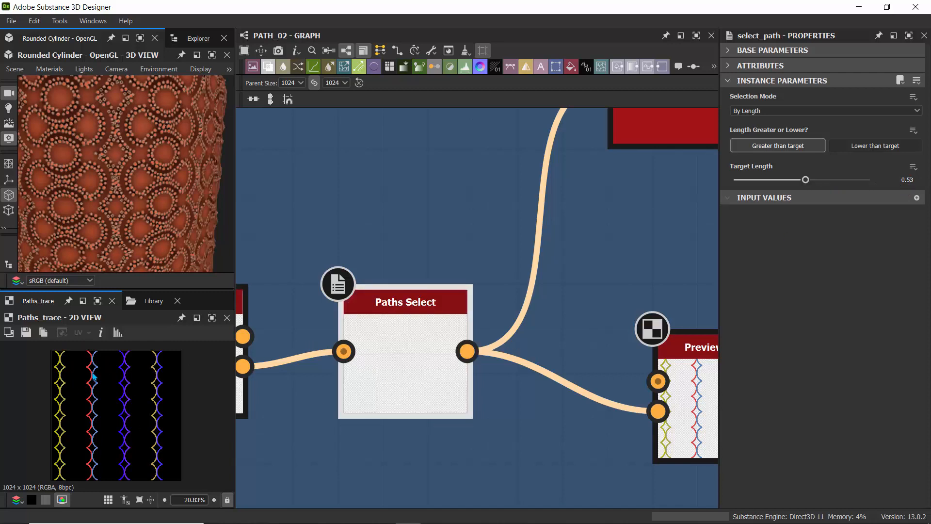
scroll(92, 375, down, 4)
scroll(92, 376, up, 5)
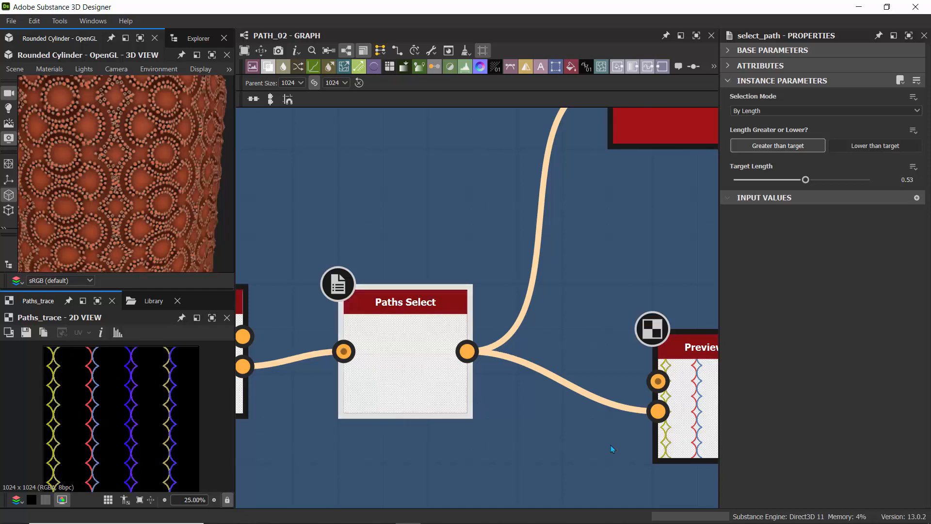
- Show the Paths Select node in the lower Spline Mask section and display its paths through the connected Preview Paths node
middle_drag(561, 381, 411, 3)
scroll(459, 180, down, 8)
middle_drag(447, 205, 327, 192)
scroll(470, 295, up, 5)
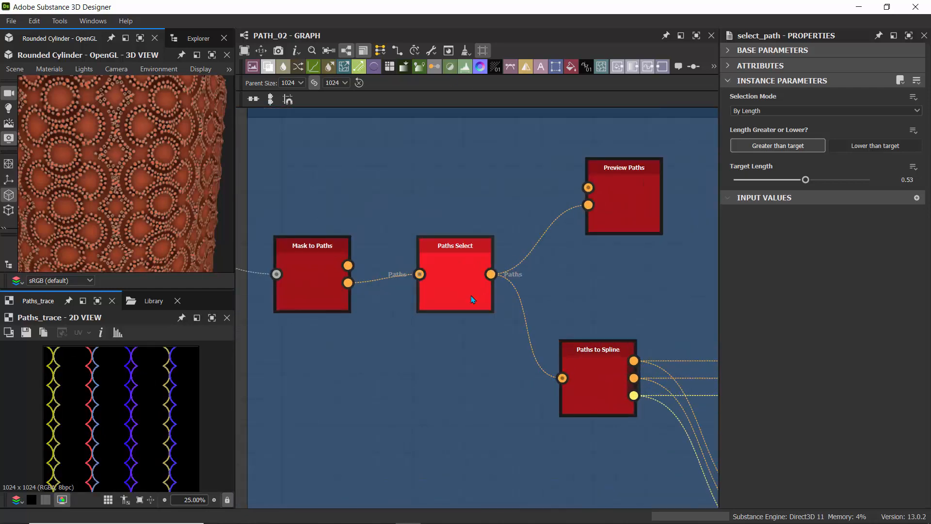
double_click(456, 277)
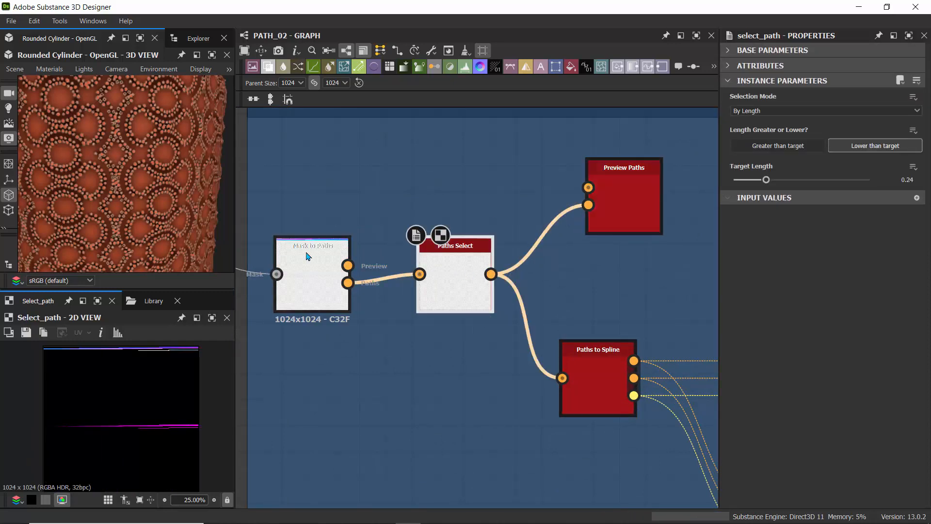
click(646, 186)
double_click(646, 186)
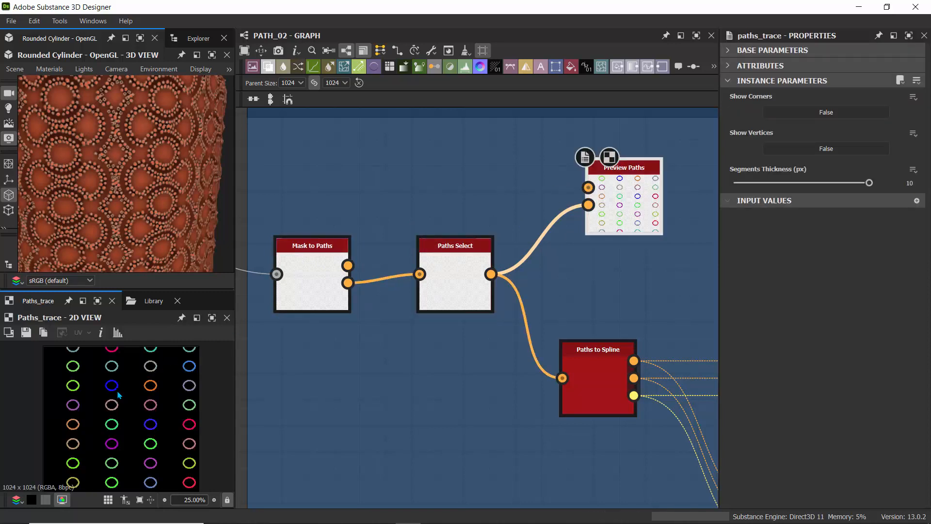
- Review the lower Paths Select settings and inspect the Mask to Paths preview that feeds it
click(446, 281)
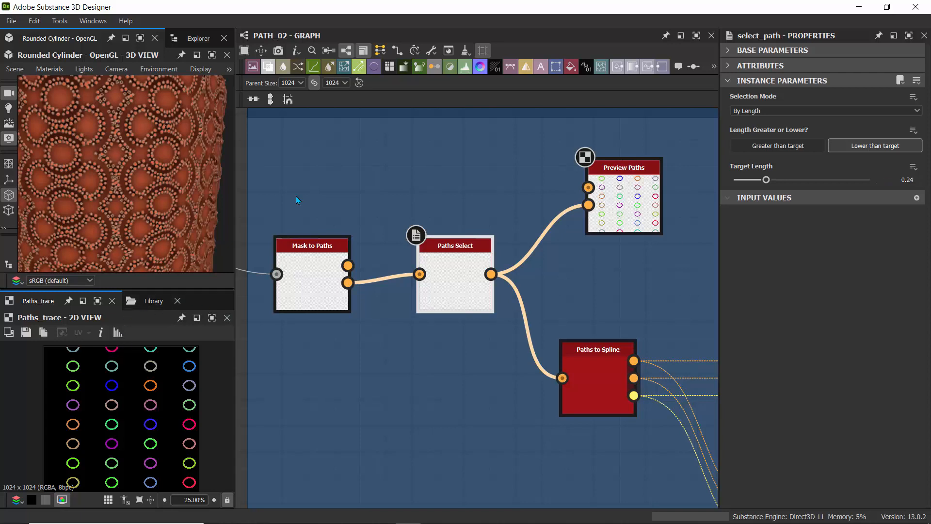
middle_drag(297, 199, 553, 210)
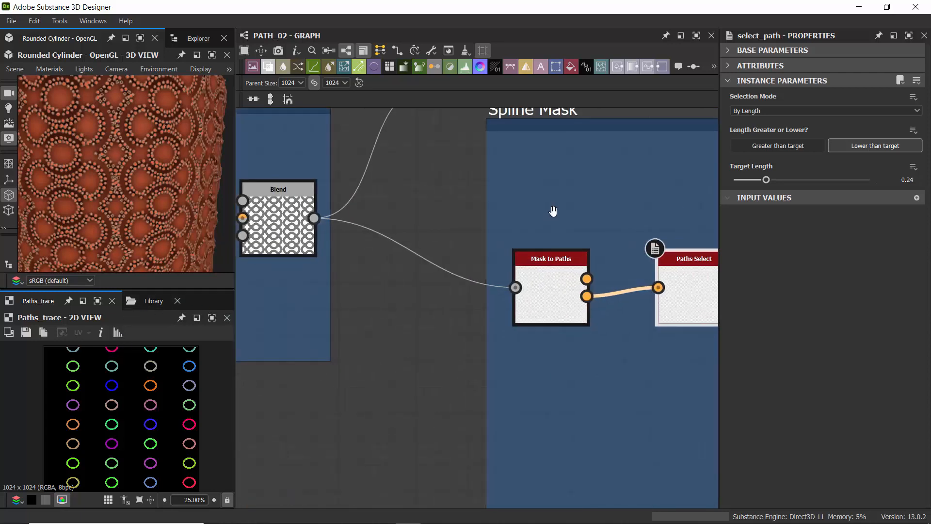
double_click(542, 290)
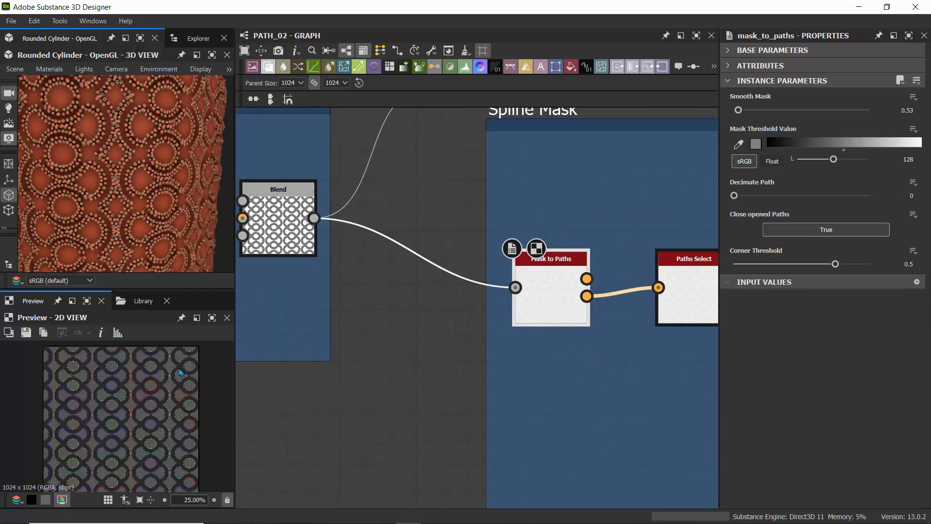
scroll(146, 383, up, 5)
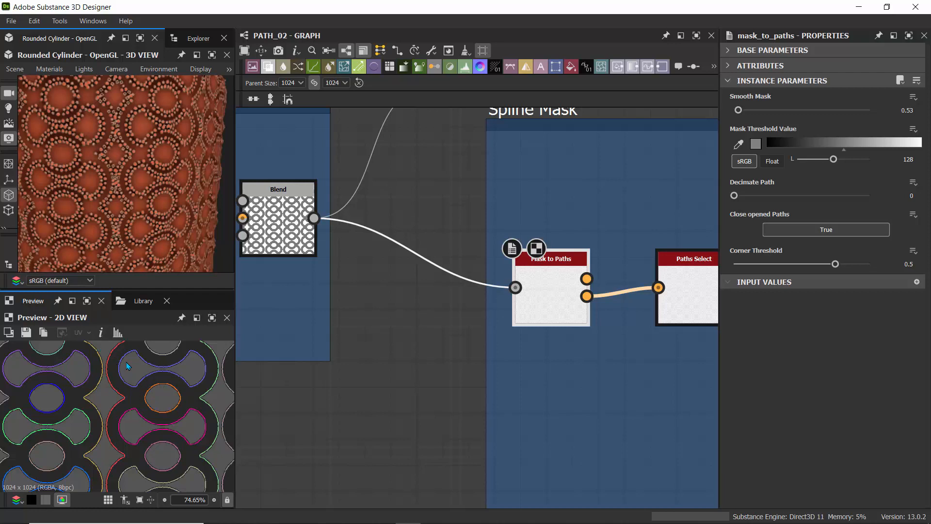
- Review how the Design Details shapes feed the three Spline Scattering sections and how those sections lead to the combining Blend
scroll(459, 183, down, 4)
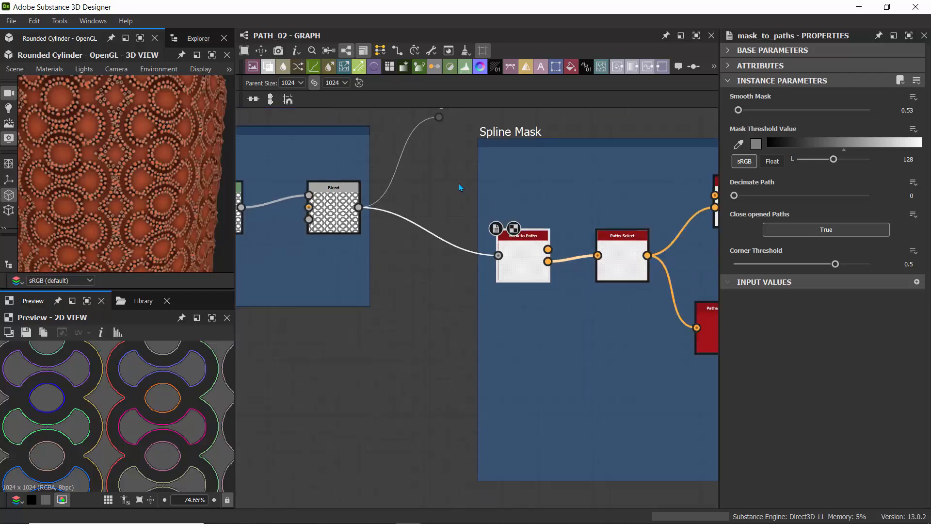
middle_drag(558, 182, 342, 219)
middle_drag(508, 146, 395, 230)
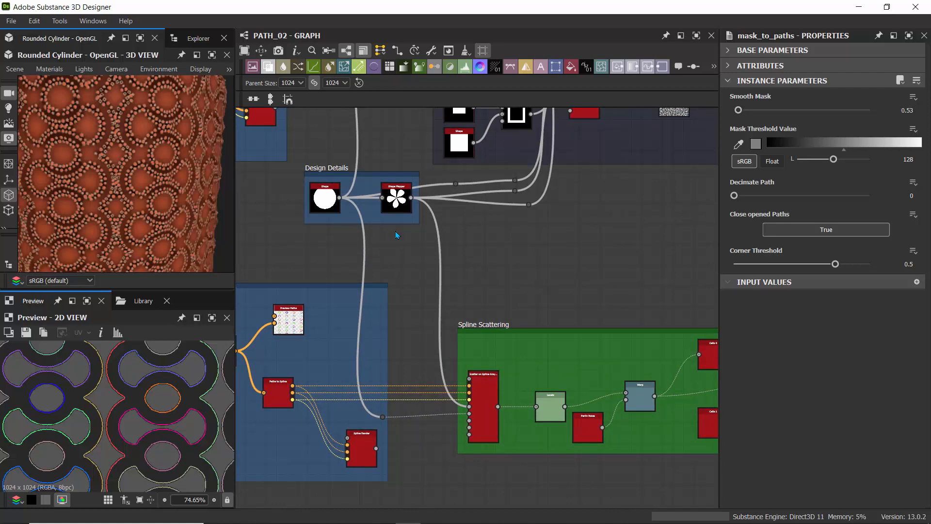
scroll(575, 266, down, 3)
middle_drag(480, 276, 216, 312)
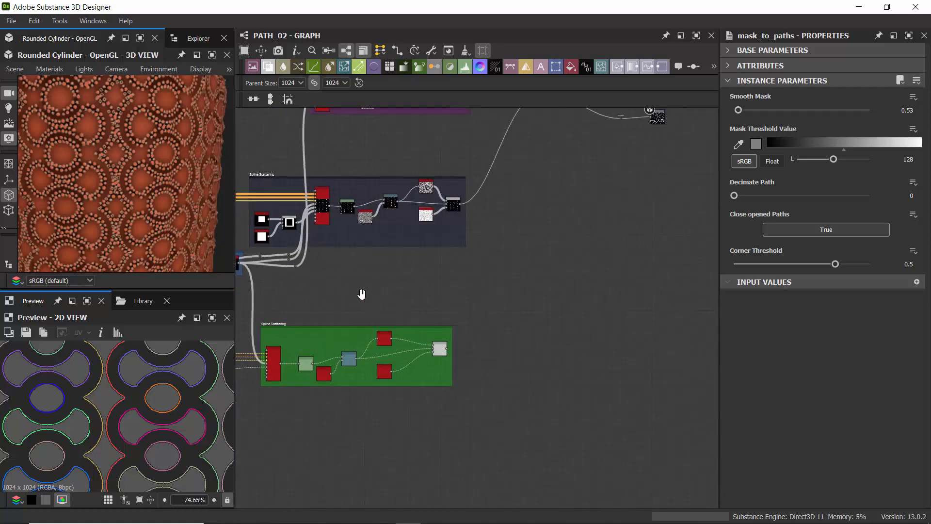
middle_drag(361, 295, 403, 371)
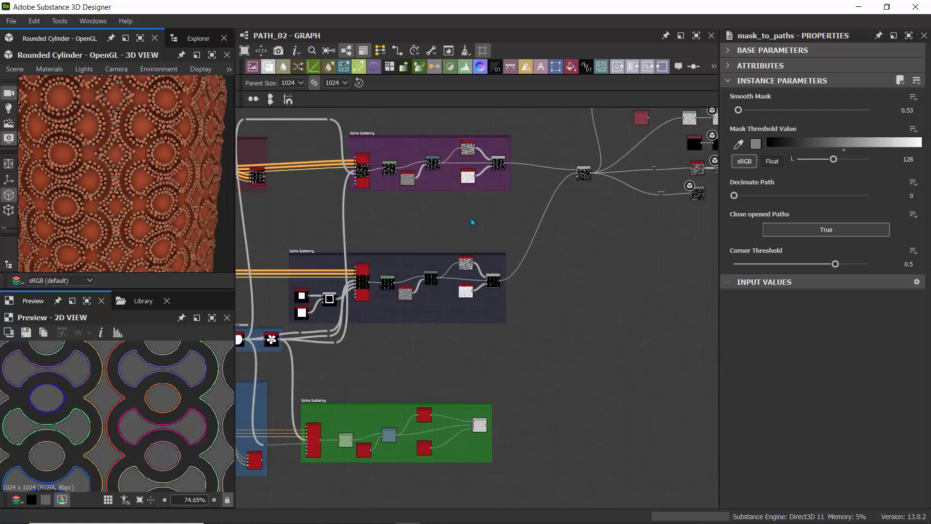
middle_drag(409, 160, 523, 285)
scroll(522, 284, up, 5)
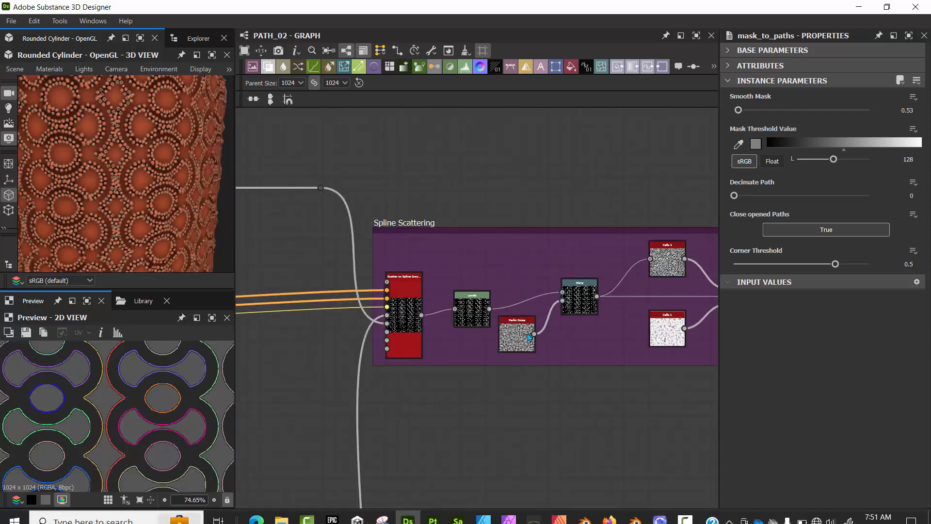
- Move the final Blend node of the green Spline Scattering section up to just below the combining Blend node
middle_drag(586, 435, 437, 243)
scroll(561, 245, down, 2)
middle_drag(561, 245, 351, 144)
middle_drag(386, 351, 310, 241)
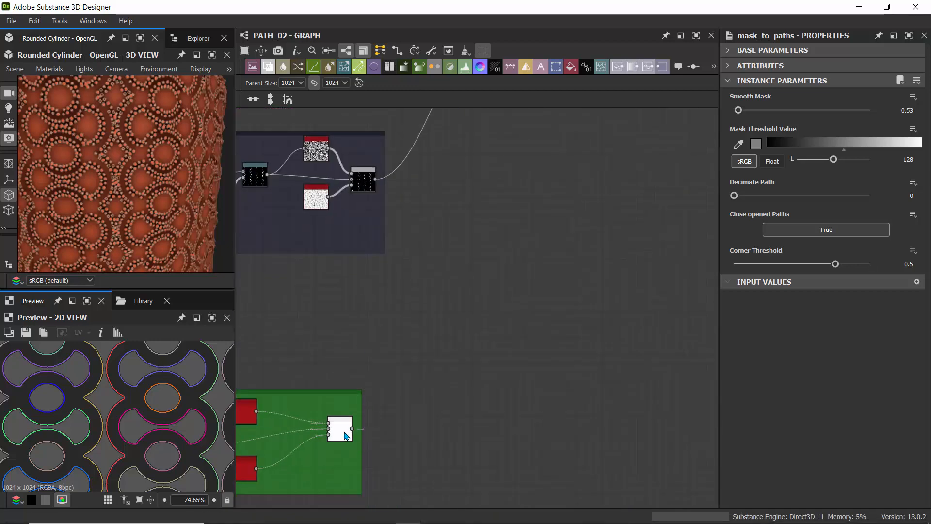
drag(344, 432, 491, 155)
middle_drag(539, 209, 533, 414)
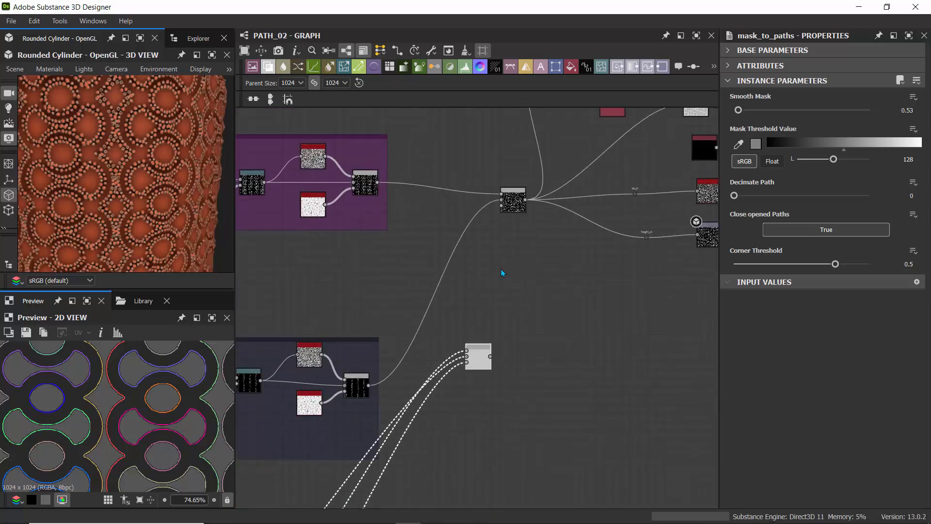
- Connect the green section's Blend output to the combining Blend's Background input, and reposition the green section's Blend node lower
scroll(499, 262, up, 2)
drag(479, 420, 503, 158)
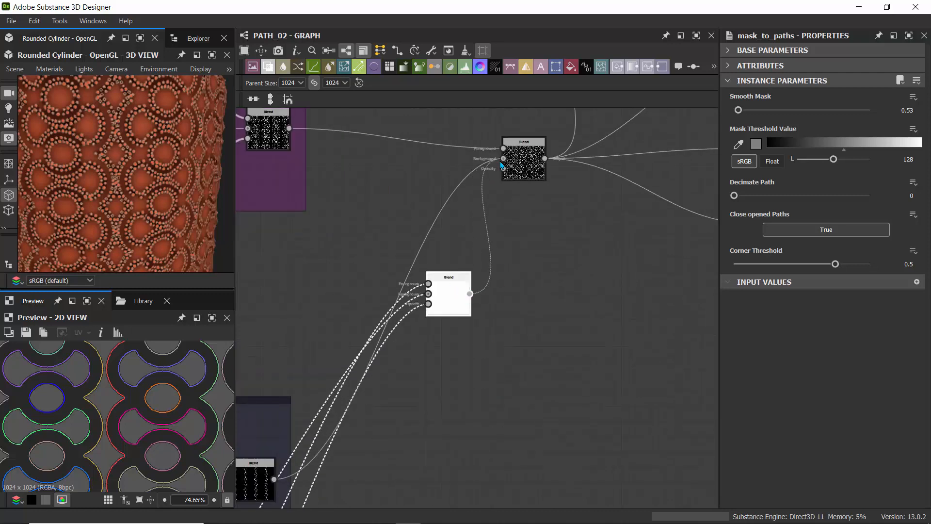
click(464, 279)
drag(447, 293, 499, 398)
- Inspect the green section's scattered pattern on the whole 3D cylinder
scroll(312, 269, down, 4)
scroll(161, 183, down, 5)
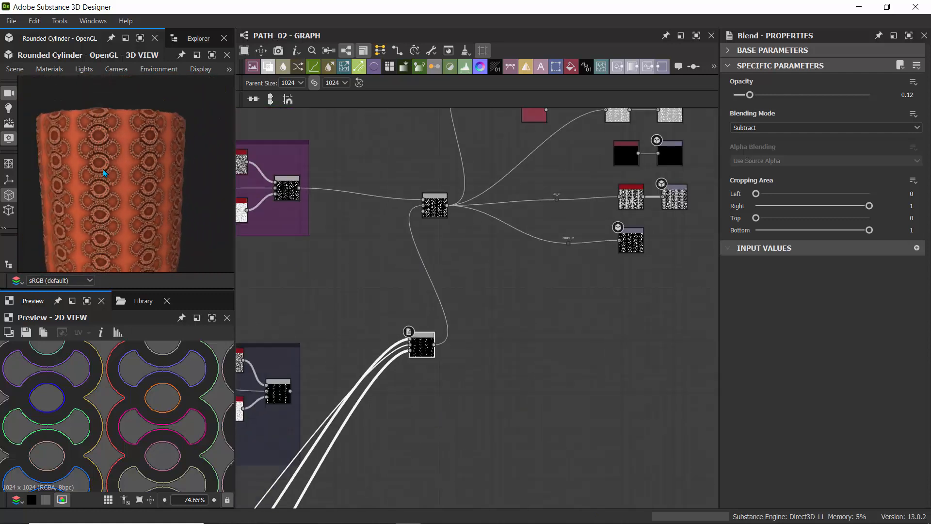
drag(103, 172, 318, 264)
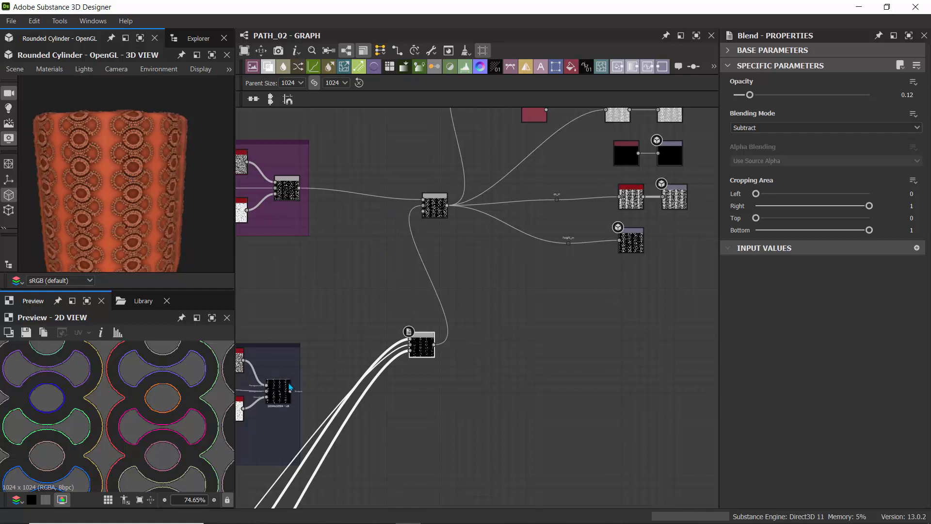
- Connect the blue Spline Scattering section's Blend output to the combining Blend's Background input, and preview the section's Blend in 2D
drag(290, 391, 423, 211)
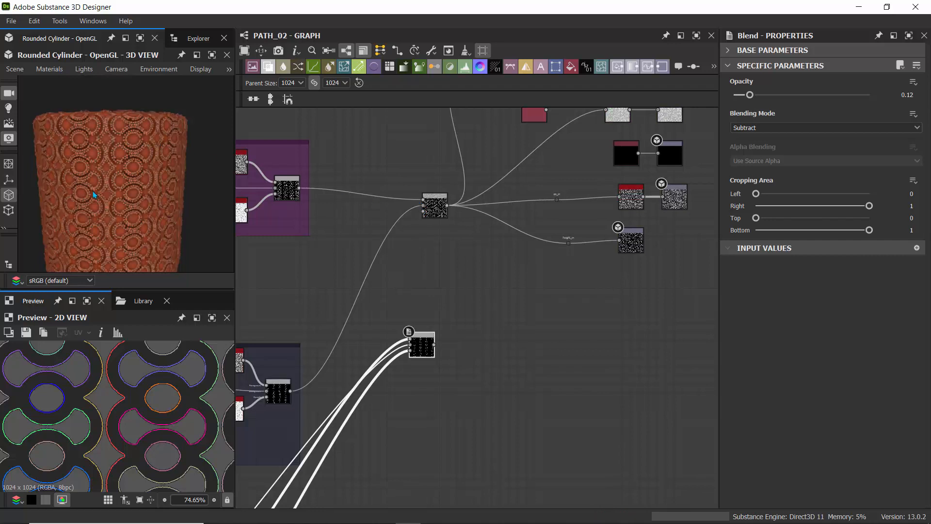
double_click(277, 393)
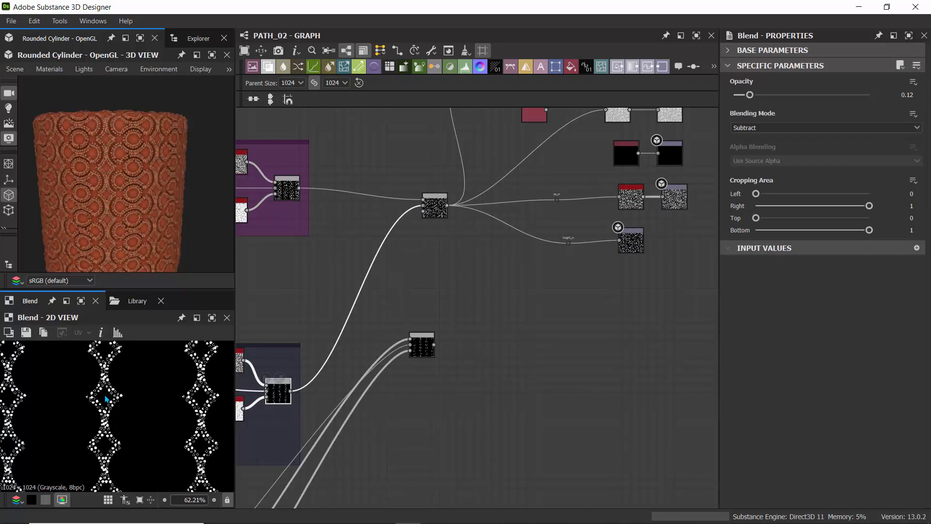
scroll(106, 400, down, 4)
scroll(106, 400, up, 4)
- Examine the Normal node's settings and preview its normal map up close in 2D
middle_drag(452, 331, 336, 484)
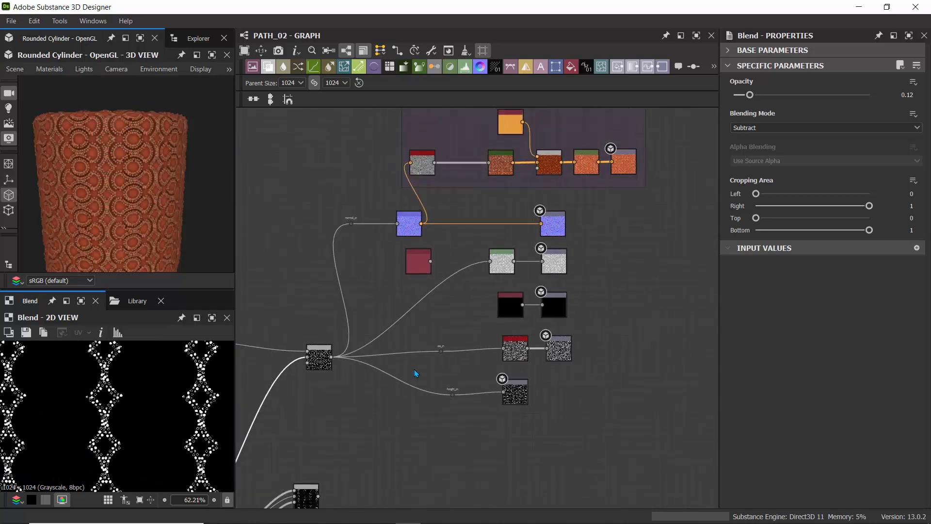
scroll(415, 231, up, 10)
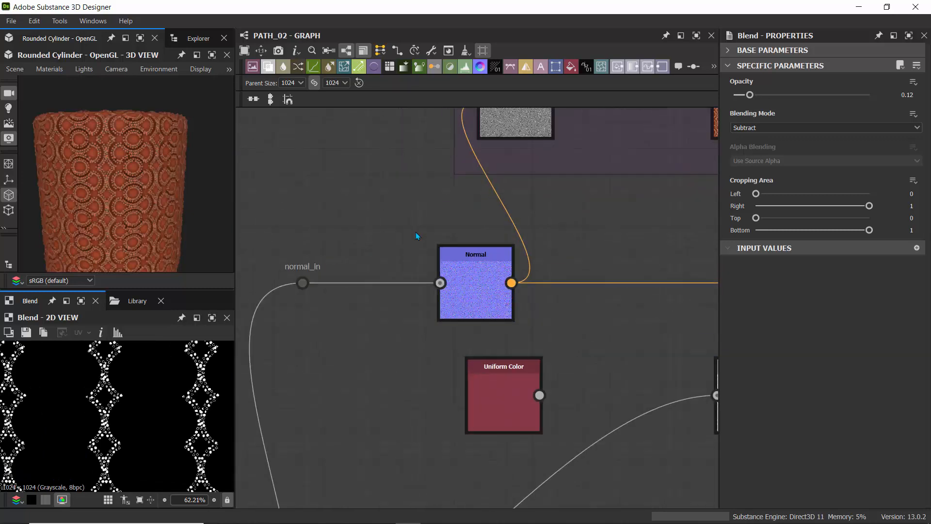
scroll(415, 232, down, 2)
click(500, 301)
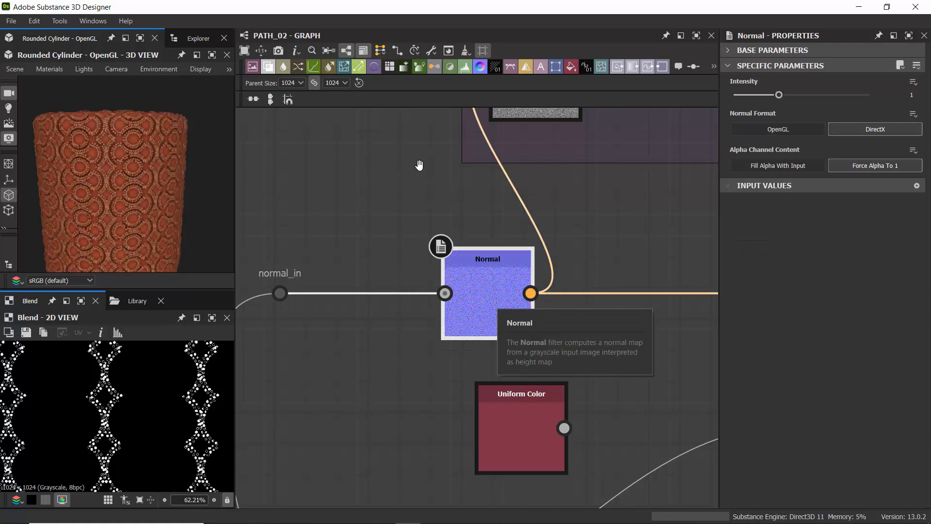
scroll(359, 344, down, 4)
scroll(359, 259, down, 2)
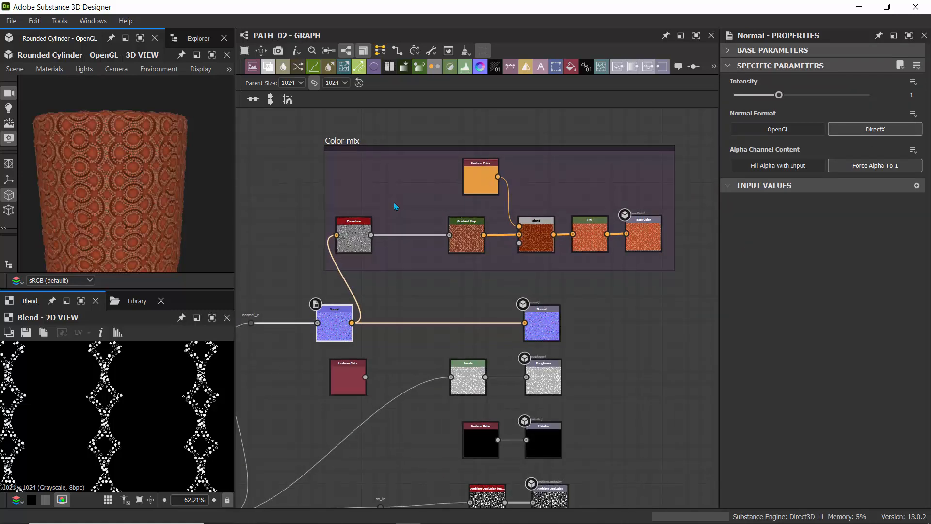
double_click(347, 328)
scroll(151, 415, up, 5)
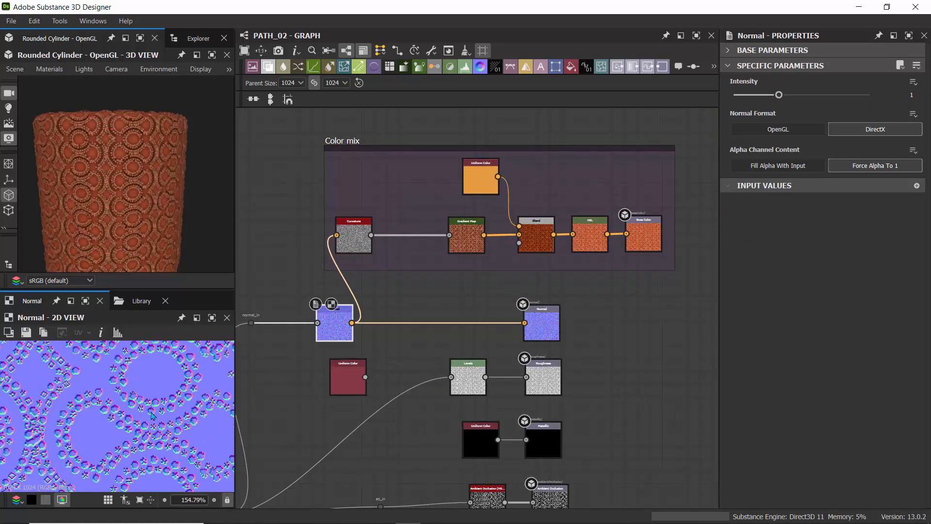
- Preview the Curvature and Gradient Map outputs of the Color mix frame in 2D to compare the bead colouring
double_click(353, 237)
scroll(173, 388, up, 5)
scroll(174, 388, down, 3)
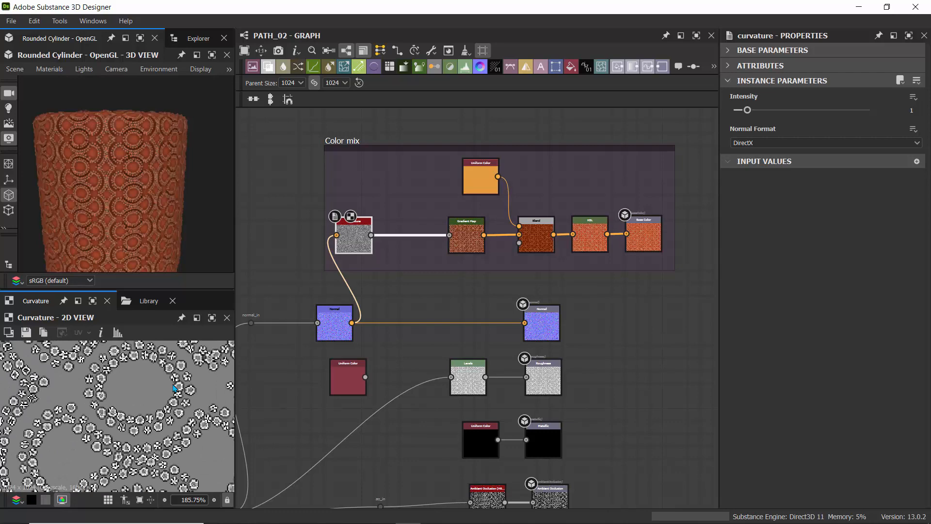
scroll(387, 162, up, 4)
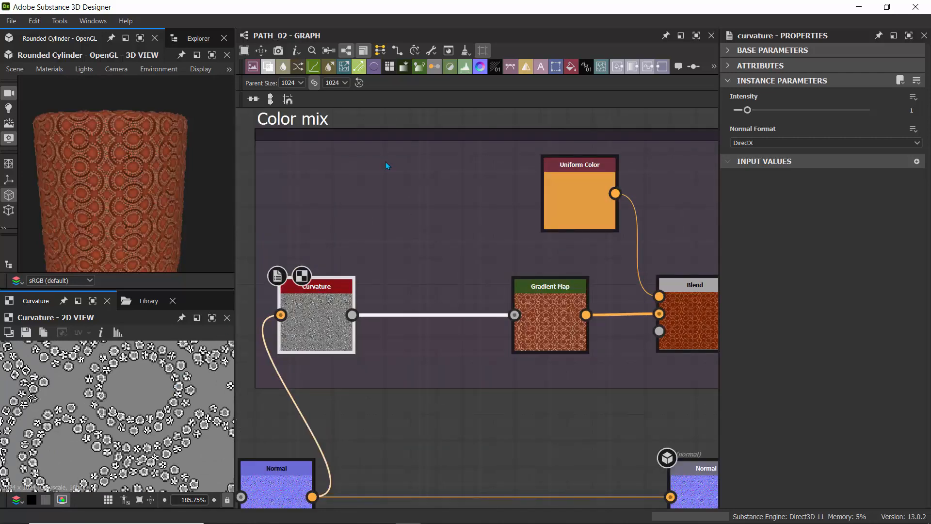
middle_drag(389, 178, 300, 175)
double_click(456, 295)
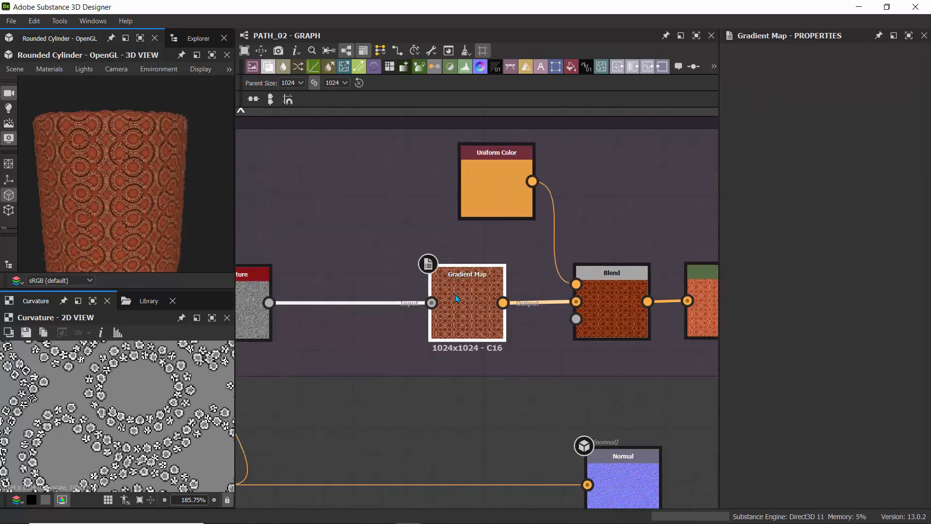
scroll(324, 223, down, 4)
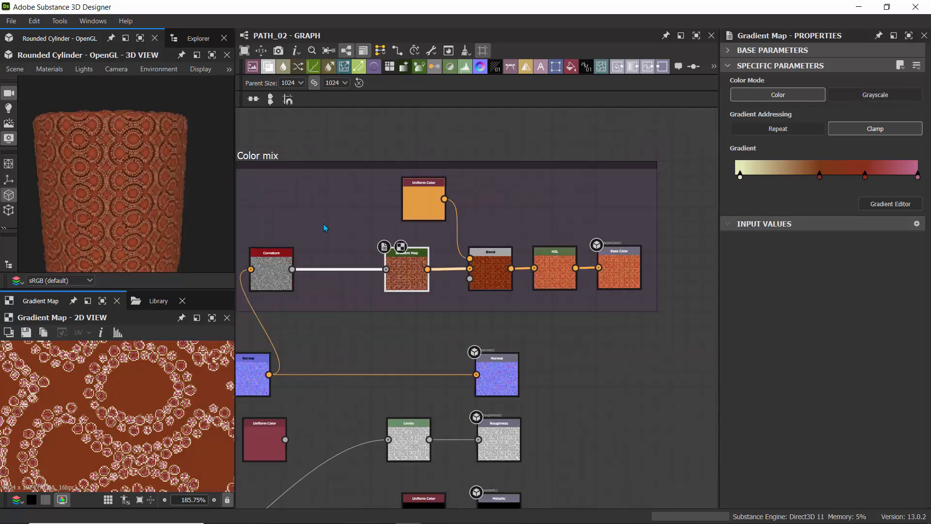
- Examine the first and last colour keys of the Gradient Map's gradient against the bead colours, and close the gradient editor
click(891, 204)
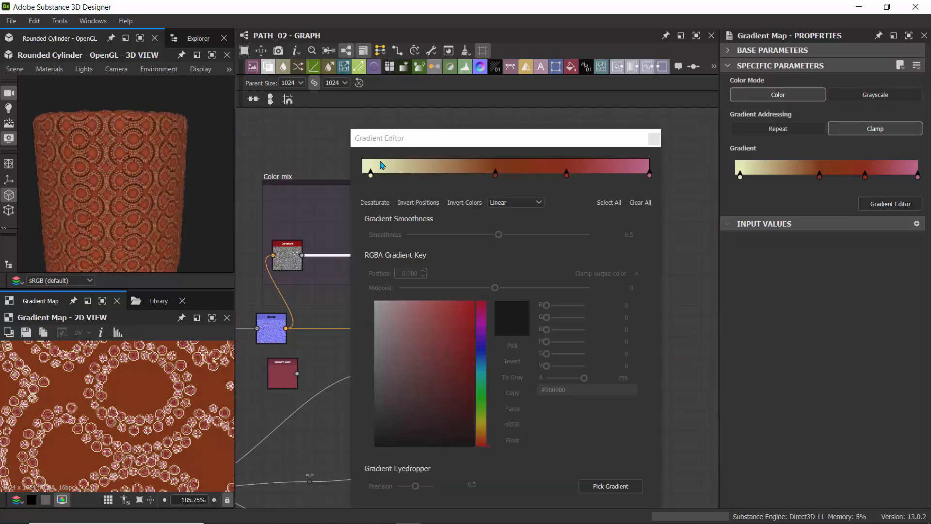
click(371, 173)
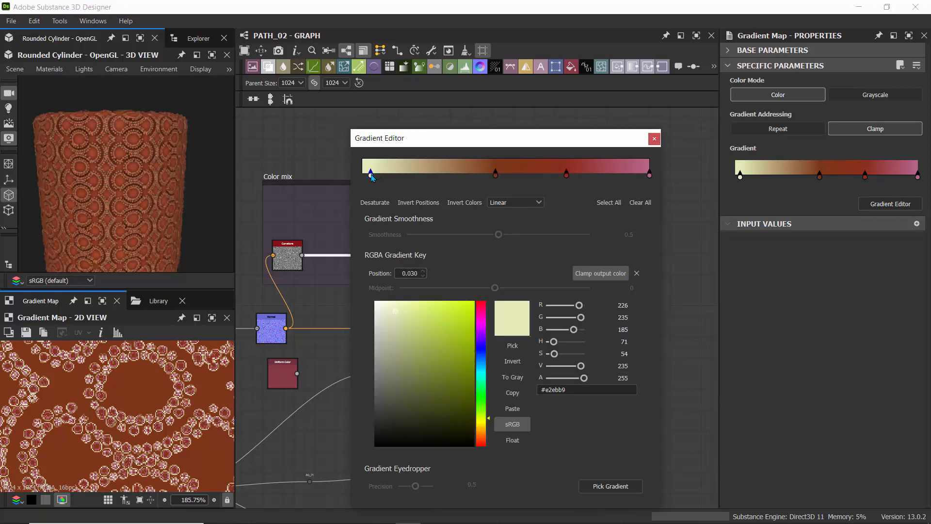
click(650, 175)
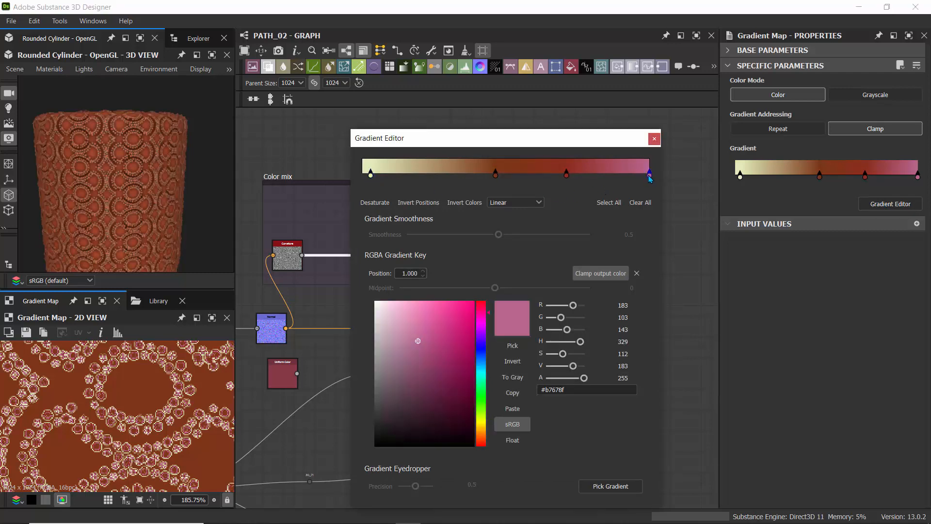
scroll(173, 378, up, 5)
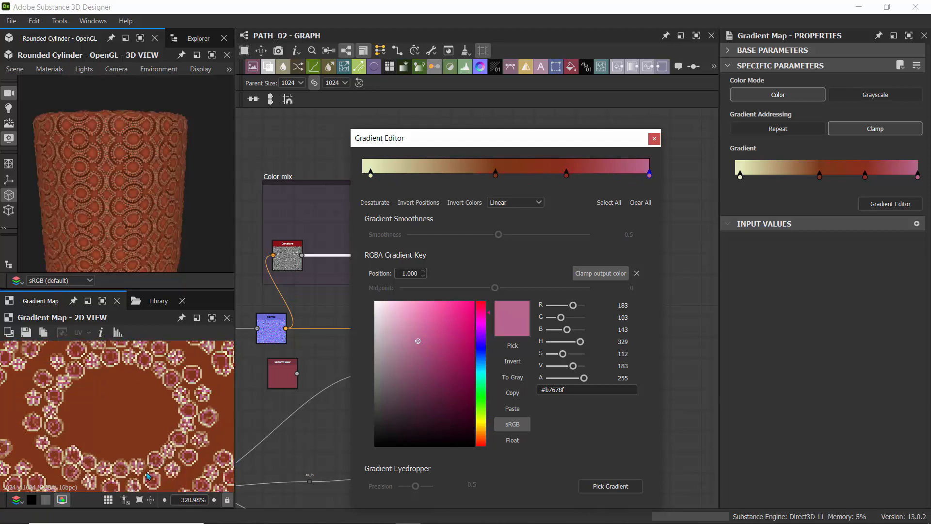
click(654, 139)
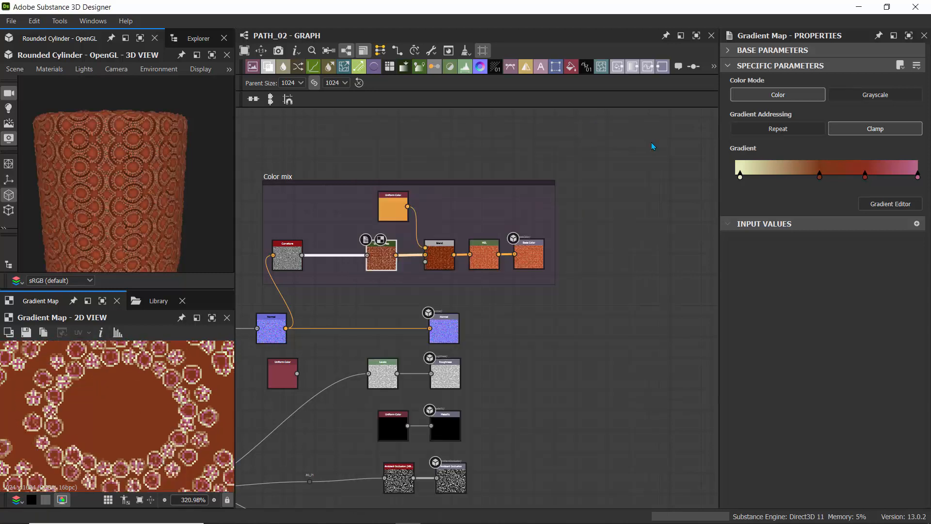
- Examine the orange Uniform Color node and preview how the Color mix Blend multiplies it over the gradient colours
scroll(391, 230, up, 5)
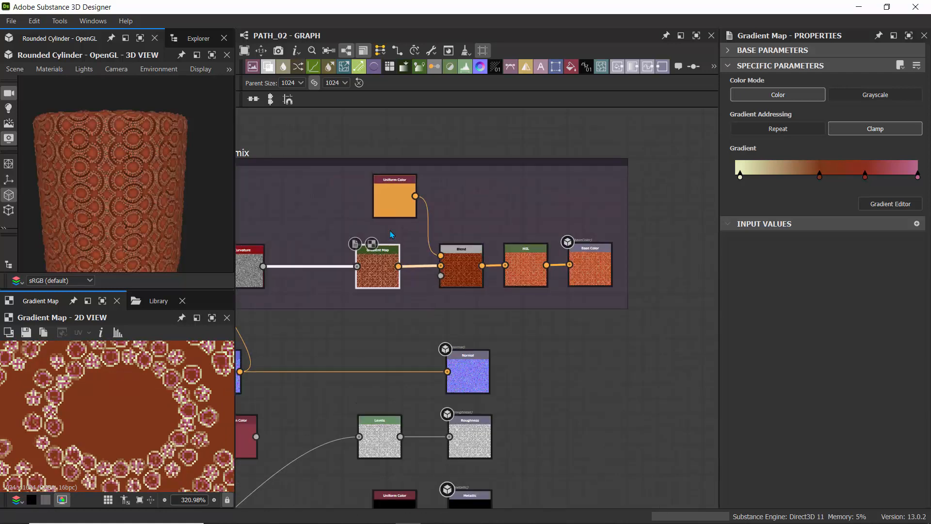
click(398, 171)
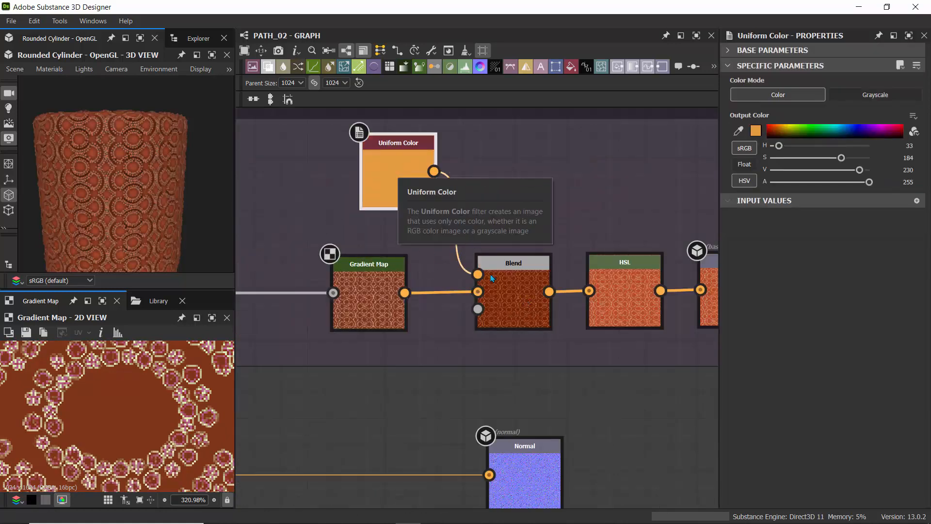
double_click(502, 293)
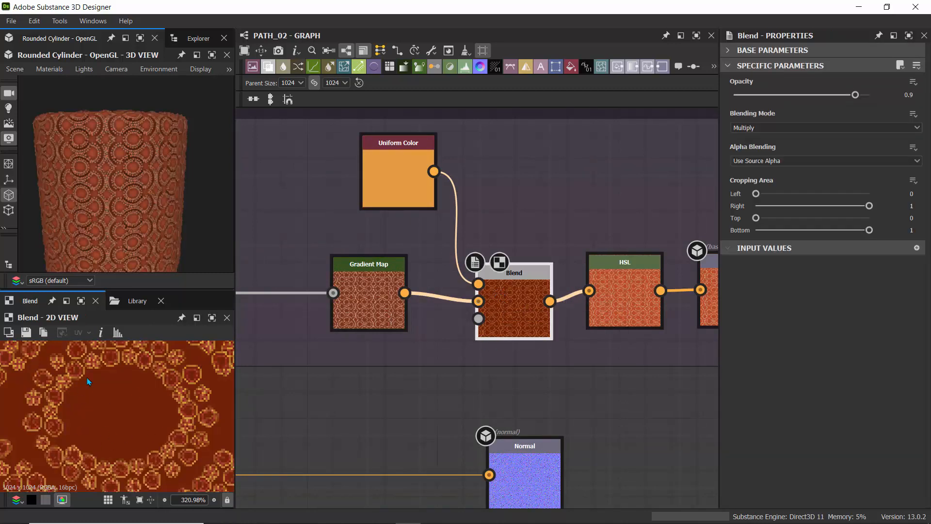
click(365, 201)
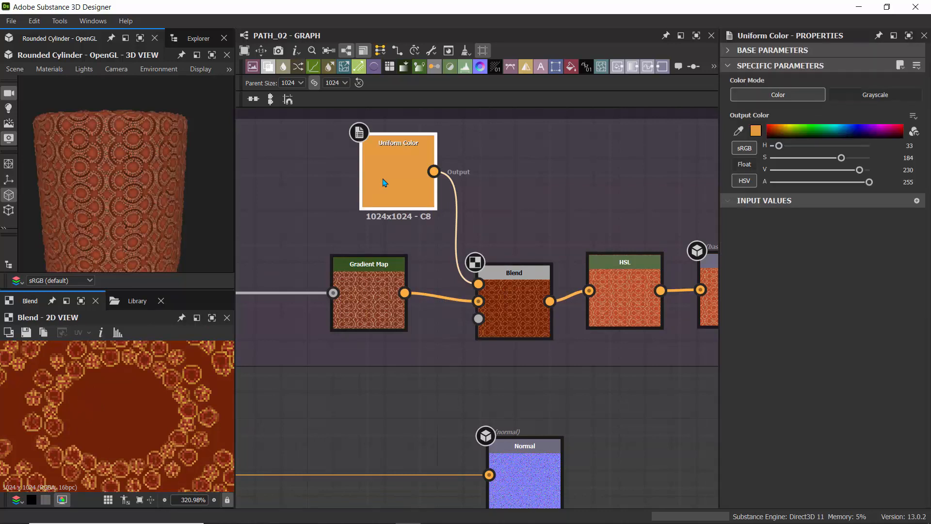
click(515, 302)
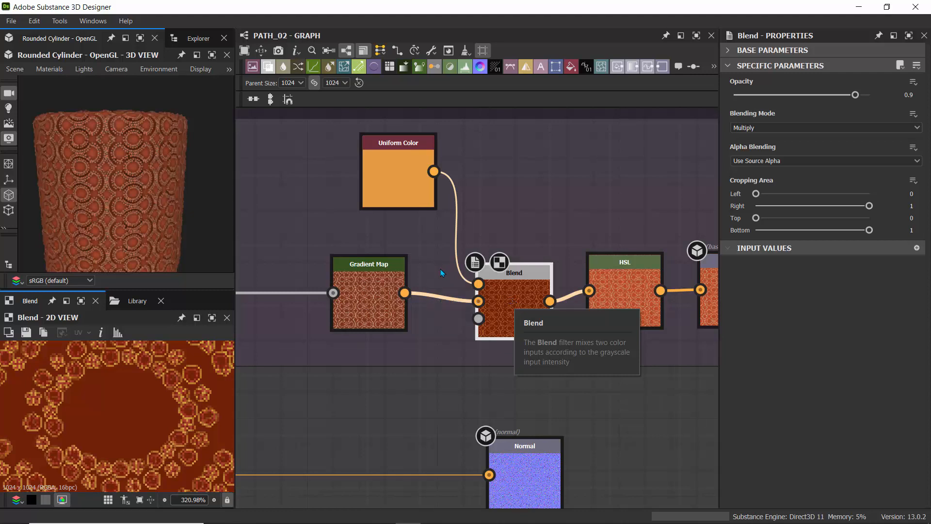
- Move the Color mix Blend node slightly up and set its opacity to 0, checking the result on the cylinder
drag(525, 290, 514, 264)
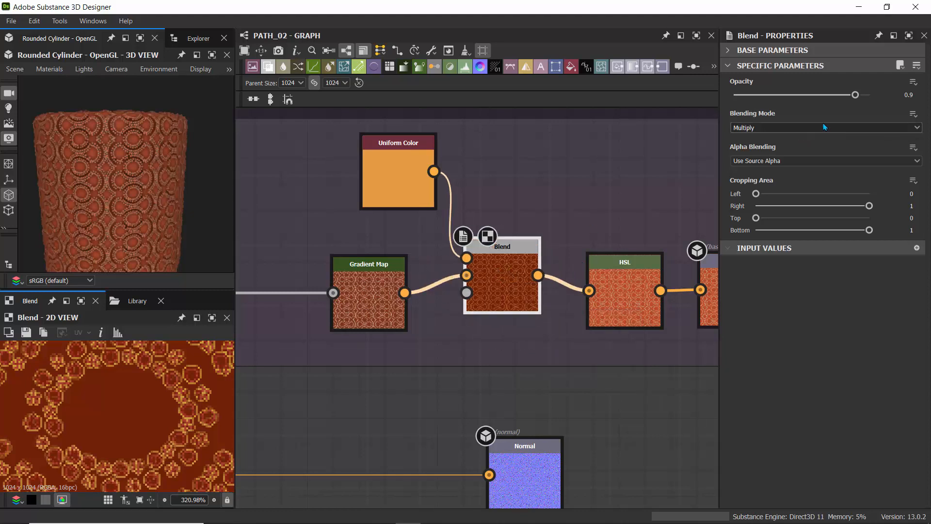
drag(855, 96, 697, 94)
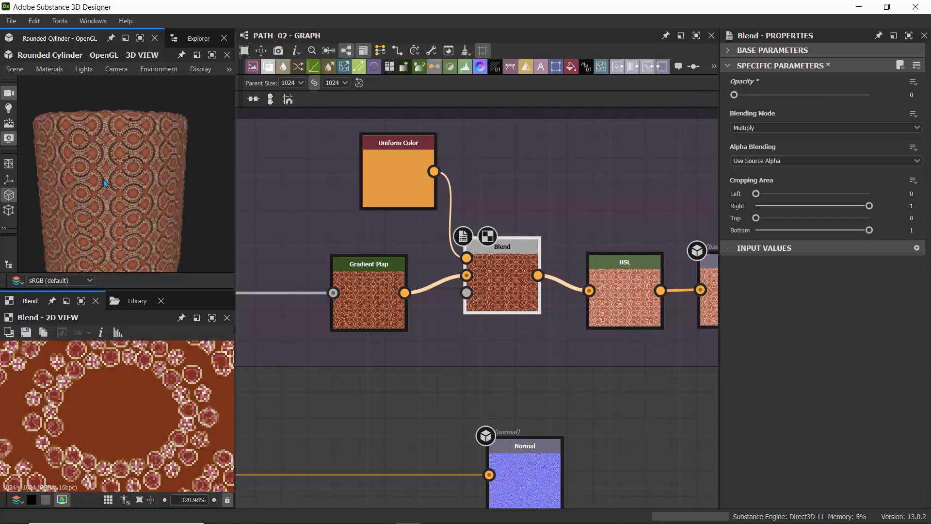
scroll(78, 182, down, 5)
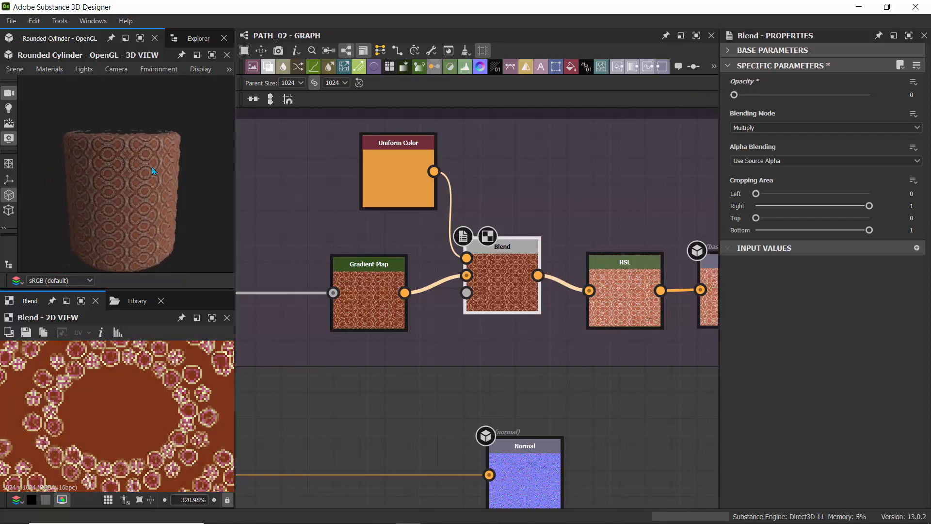
- Switch the 3D preview mesh to Cloth and inspect the fabric material close up and as a whole
click(15, 69)
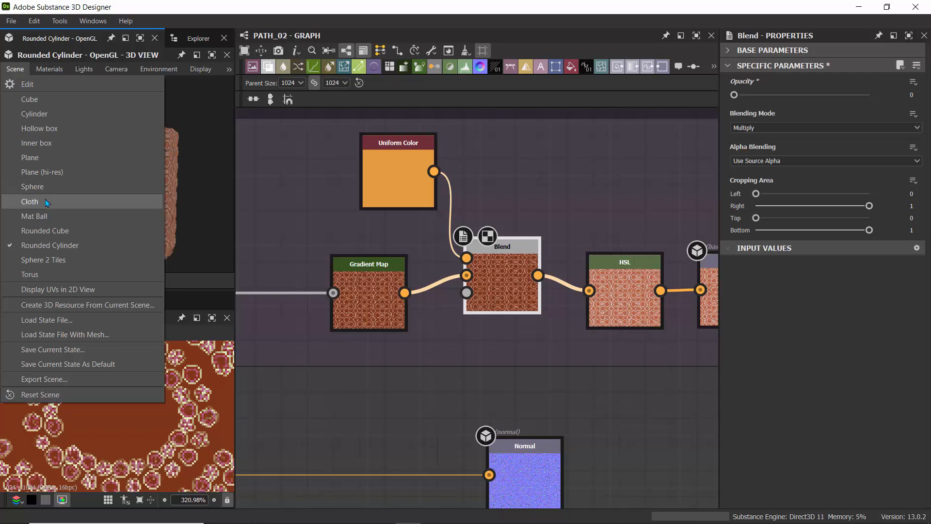
click(30, 201)
drag(45, 201, 116, 131)
scroll(143, 178, up, 5)
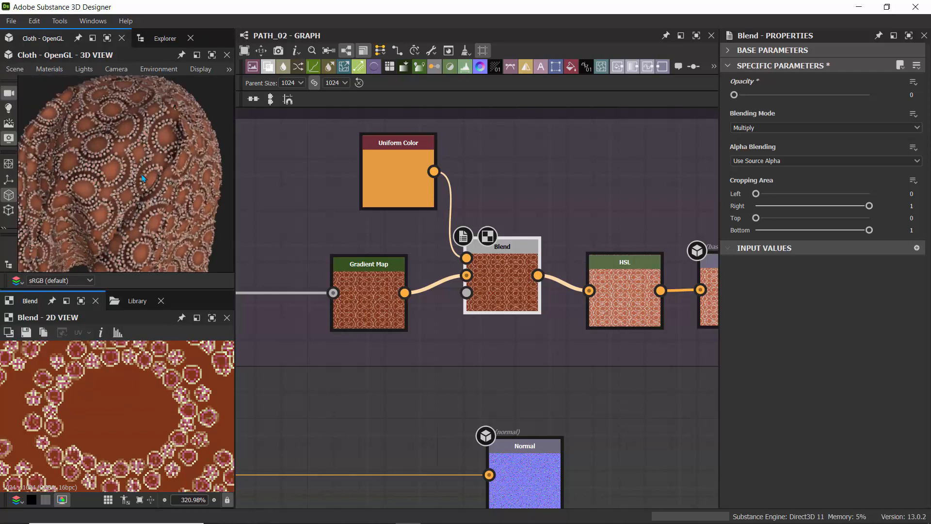
scroll(143, 178, down, 5)
drag(144, 179, 99, 173)
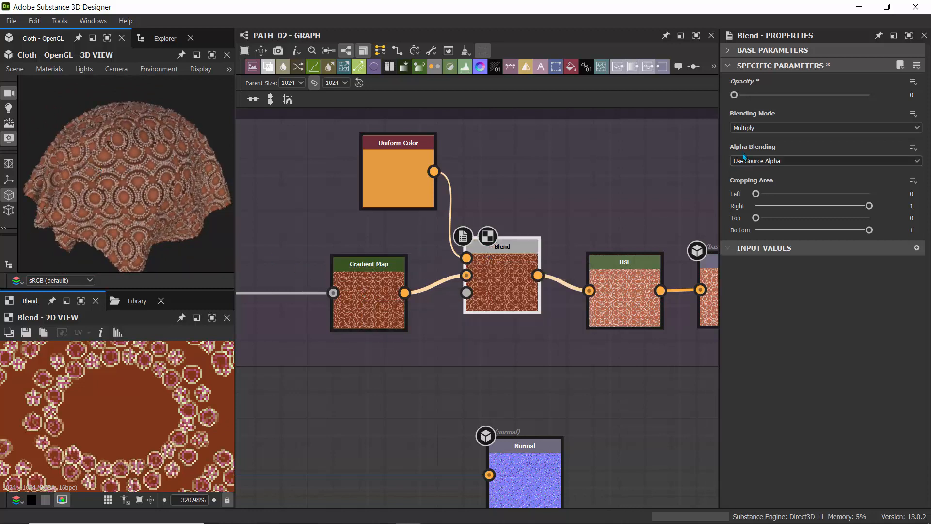
- Set the Color mix Blend's opacity to 0.64 and inspect the beads on the cloth
drag(735, 97, 778, 97)
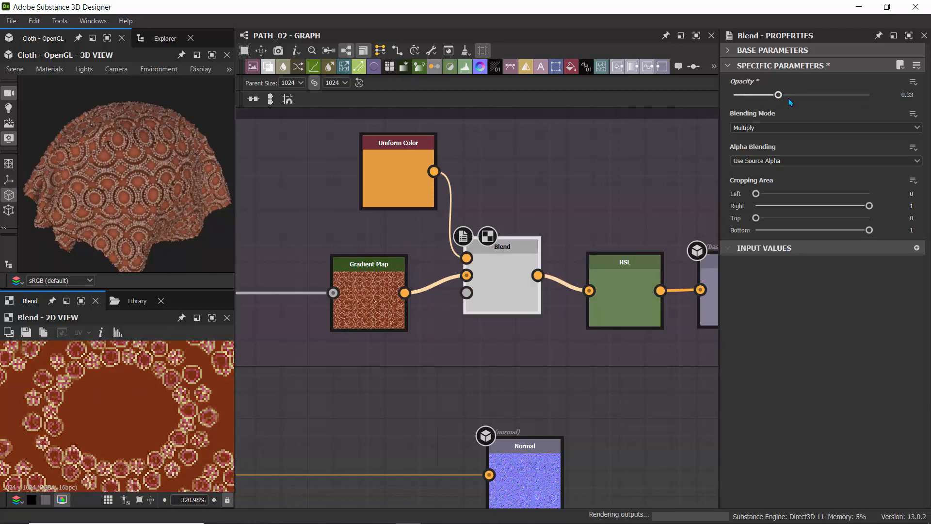
drag(779, 100, 820, 100)
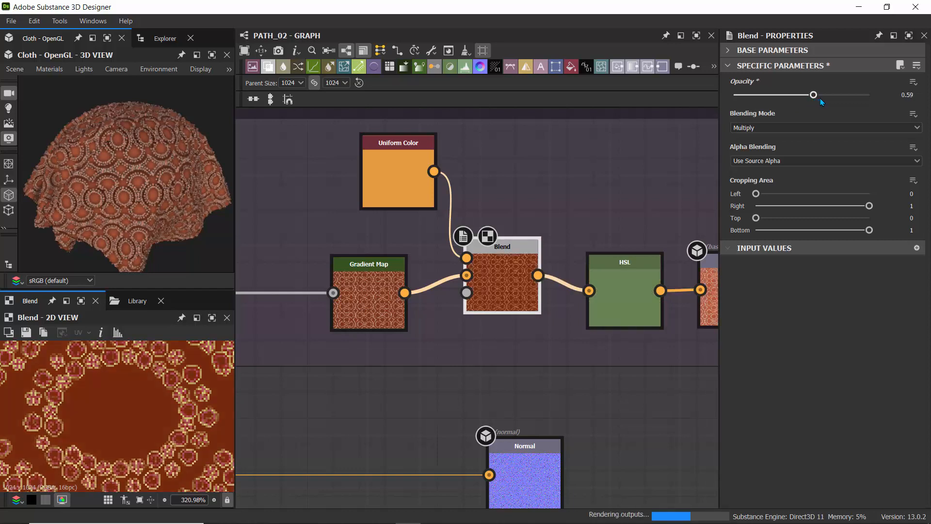
drag(103, 187, 140, 161)
scroll(141, 157, up, 5)
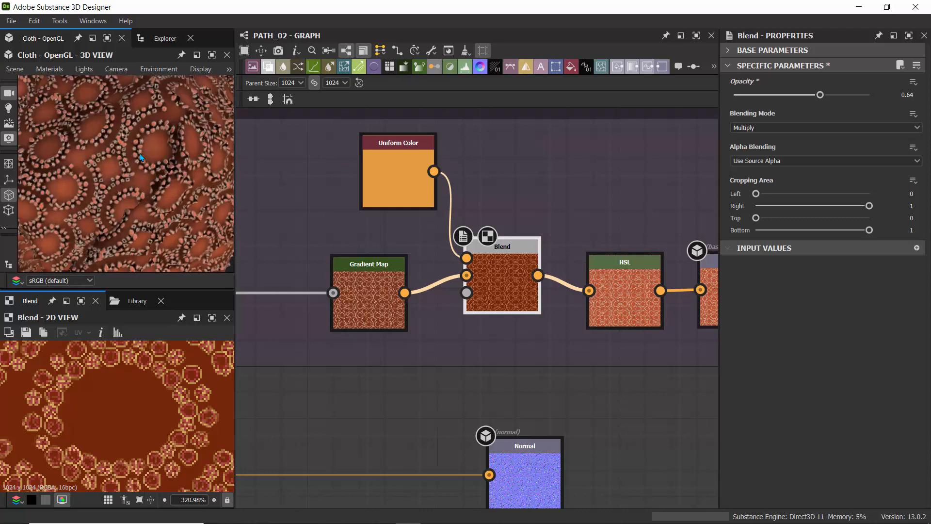
scroll(141, 158, down, 5)
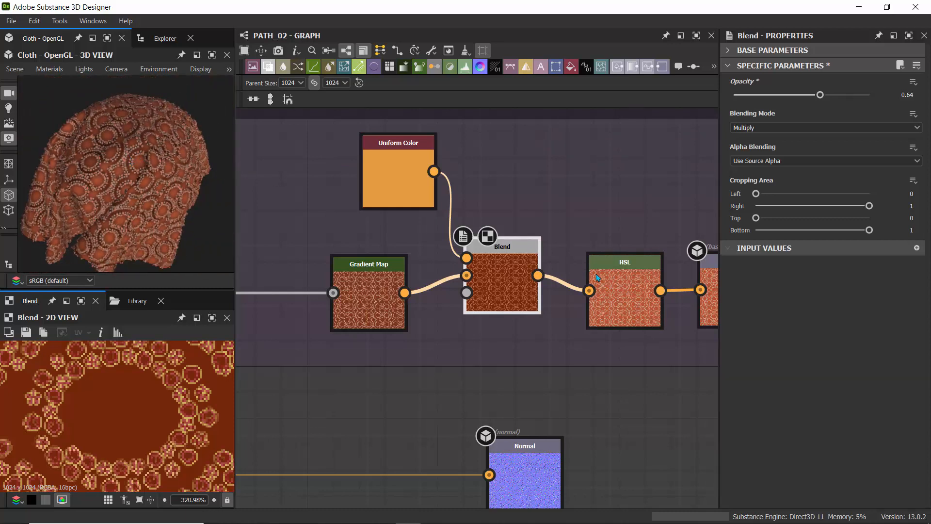
- Set the HSL node's hue to 0.3 and inspect the recoloured cloth up close
click(617, 284)
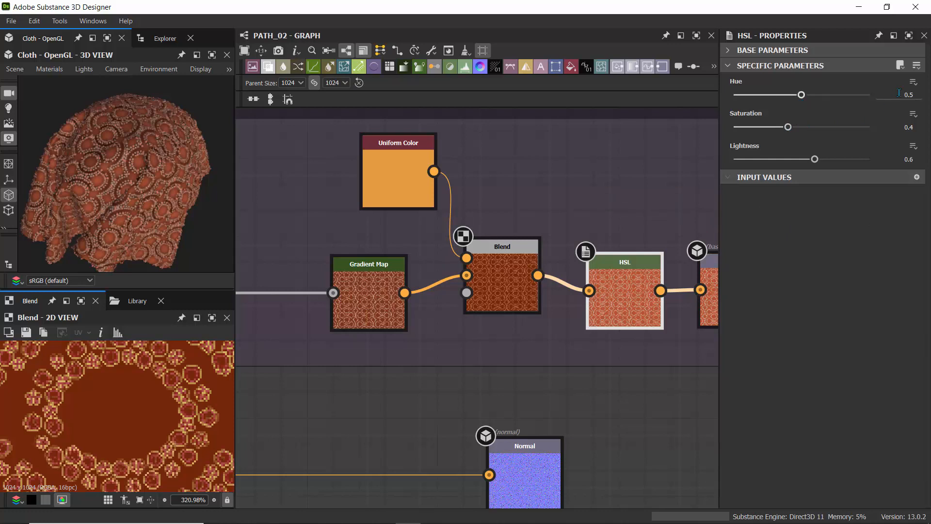
click(918, 95)
text(.3)
key(Return)
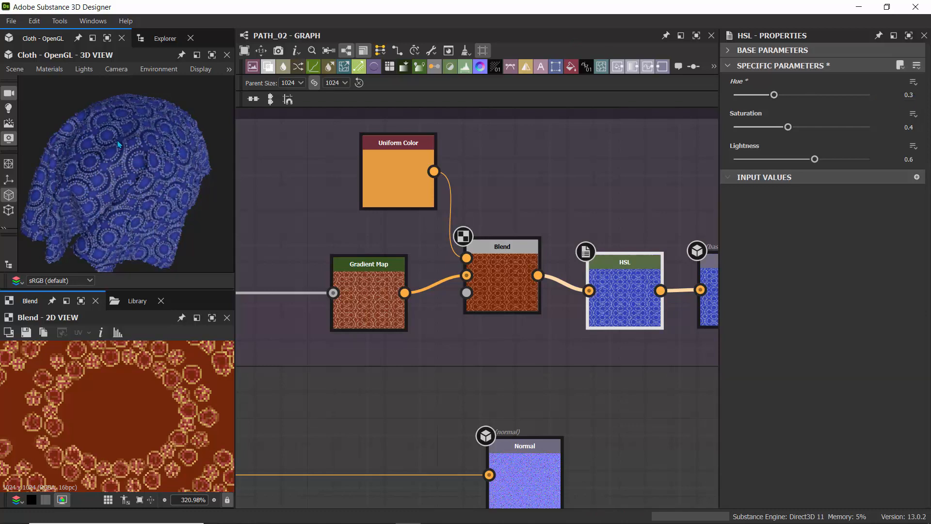
drag(160, 164, 131, 158)
scroll(155, 152, up, 6)
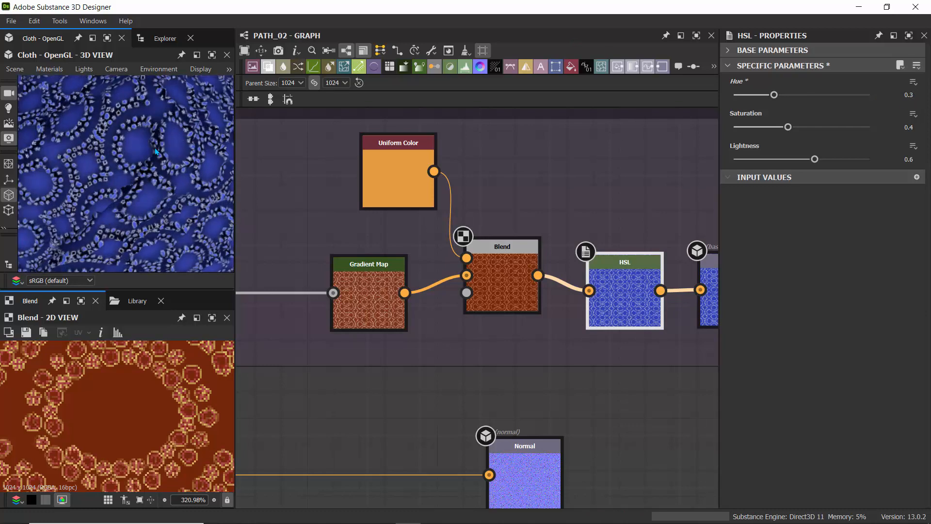
scroll(156, 151, down, 6)
- Try the HSL node's hue at 0.4 and set it to 0.5, comparing the cloth colours
double_click(908, 94)
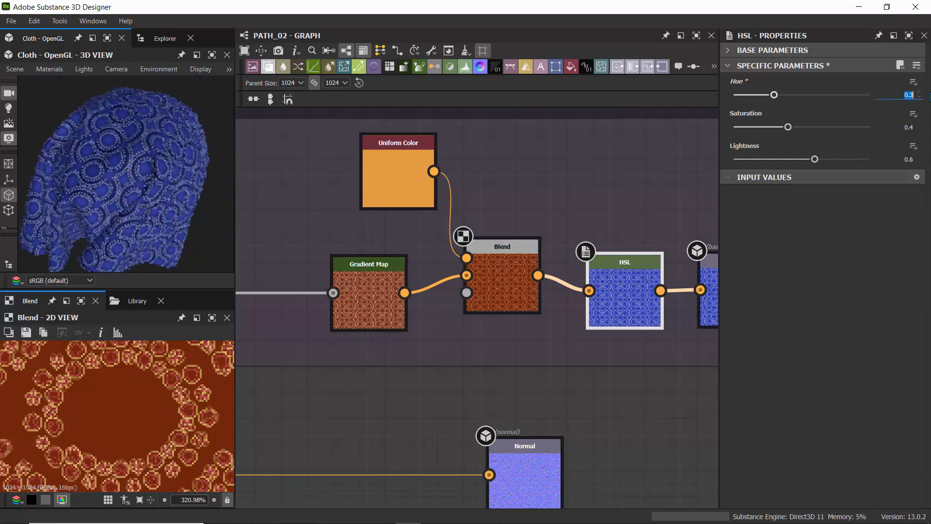
text(.4)
key(Return)
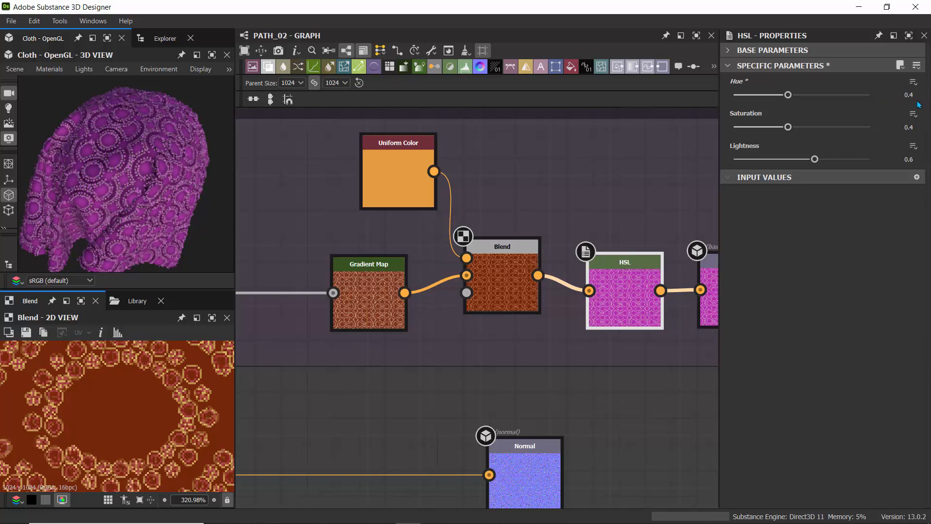
double_click(917, 95)
text(.5)
key(Return)
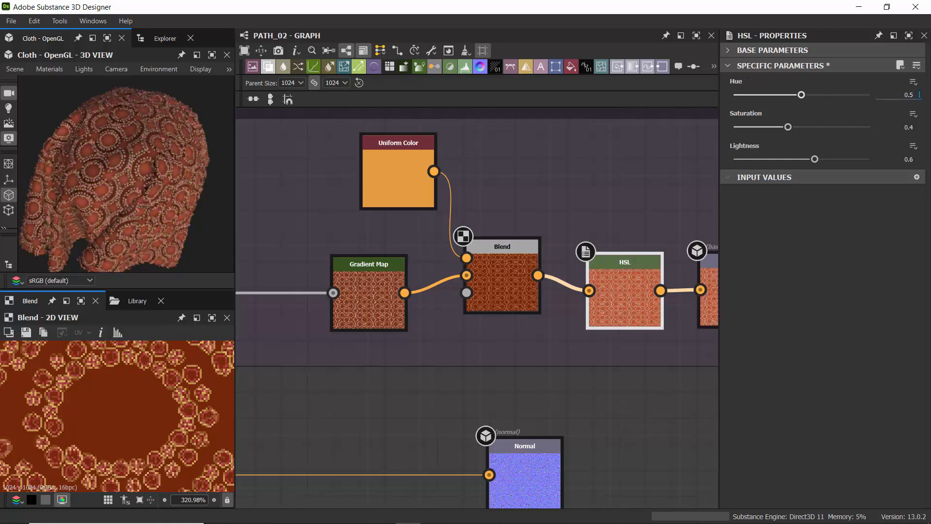
- Examine the graph's output branches, including Base Color, Normal, Roughness and Metallic, and the nodes feeding them
middle_drag(670, 181, 432, 202)
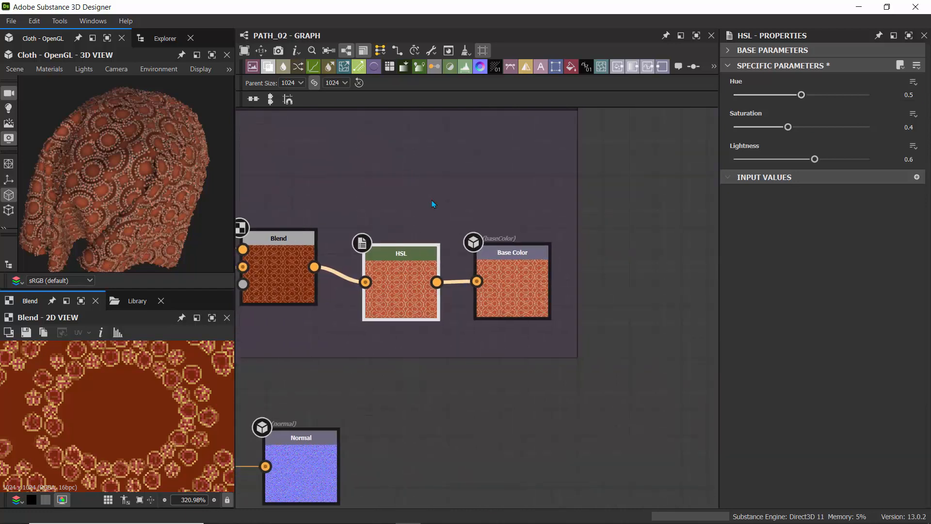
scroll(502, 263, down, 5)
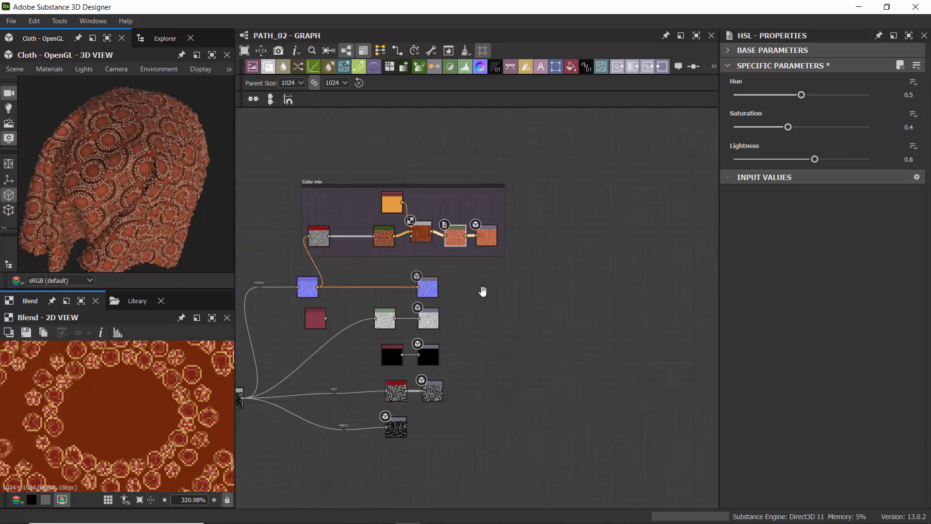
middle_drag(485, 289, 502, 286)
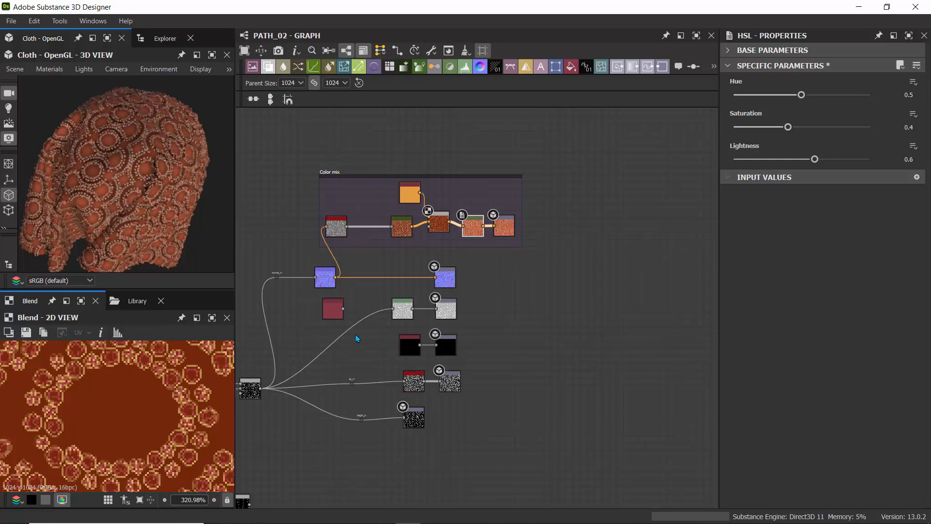
scroll(425, 322, up, 4)
scroll(426, 324, up, 3)
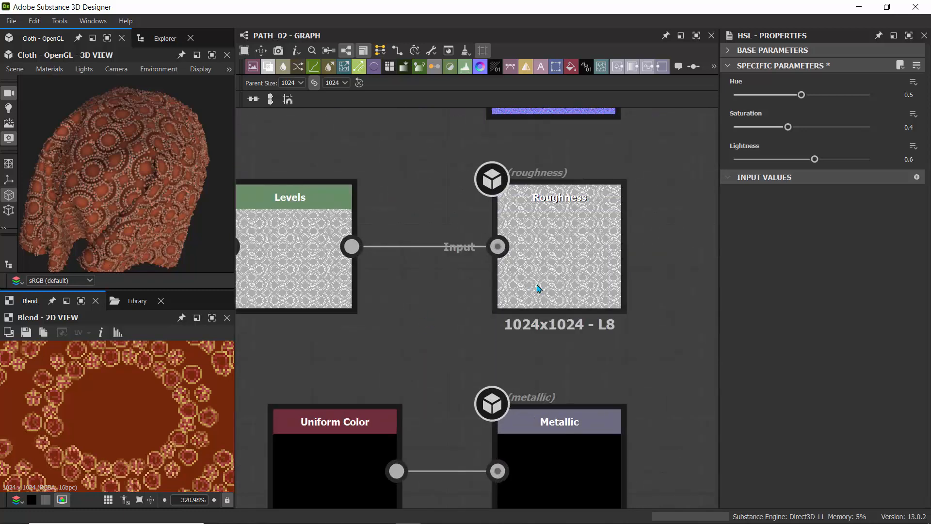
scroll(340, 342, down, 2)
middle_drag(347, 355, 634, 308)
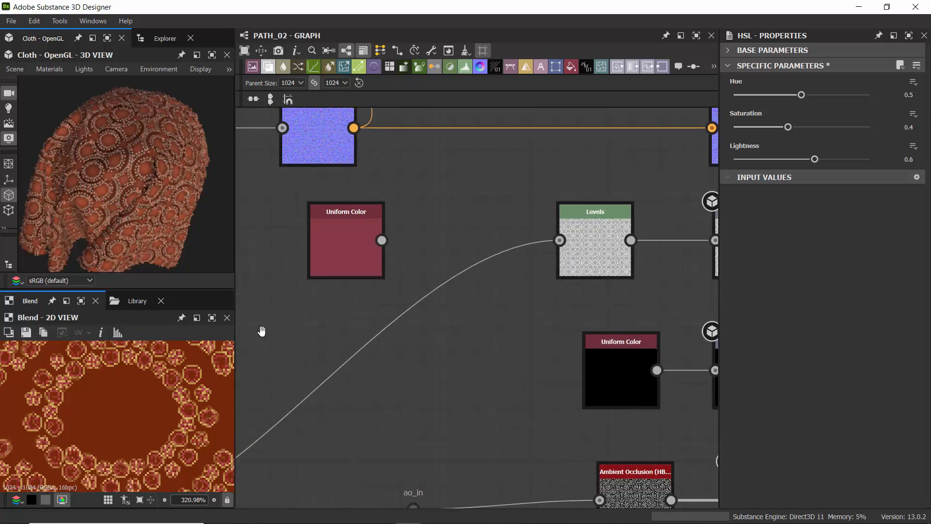
middle_drag(261, 331, 480, 250)
scroll(450, 275, down, 3)
middle_drag(620, 197, 449, 206)
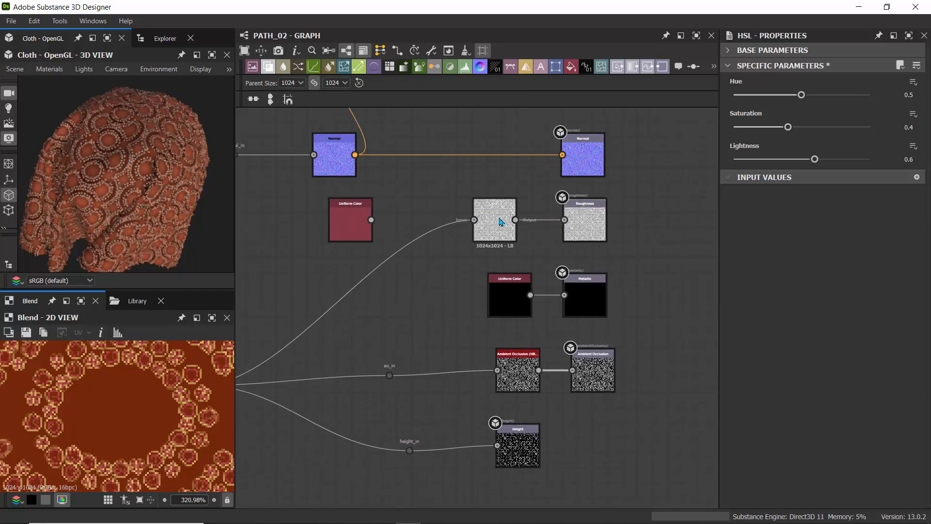
- Show the parameters of the Levels node feeding Roughness as individual sliders and review them
click(503, 221)
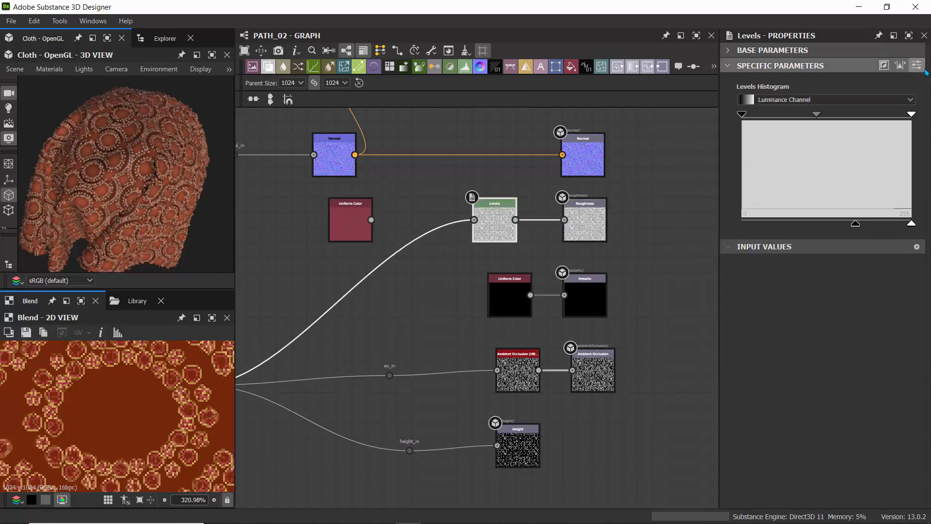
click(920, 67)
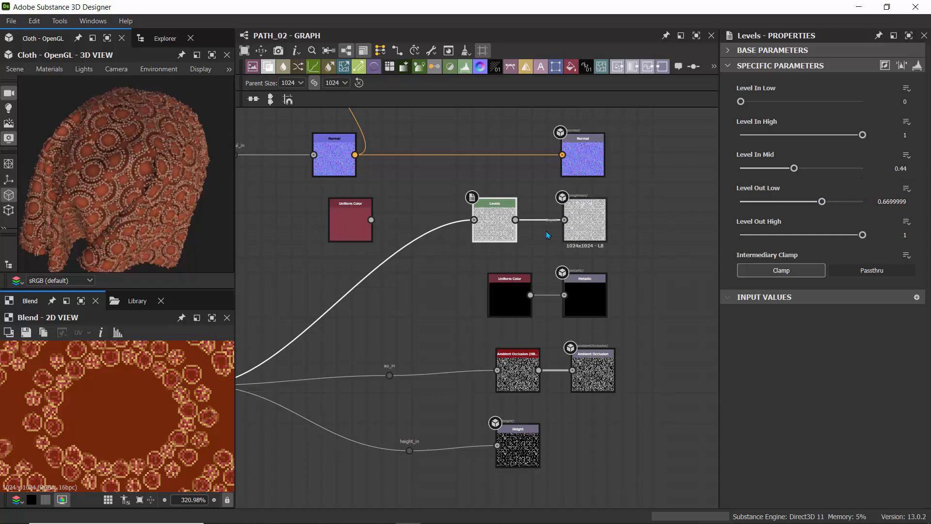
click(420, 209)
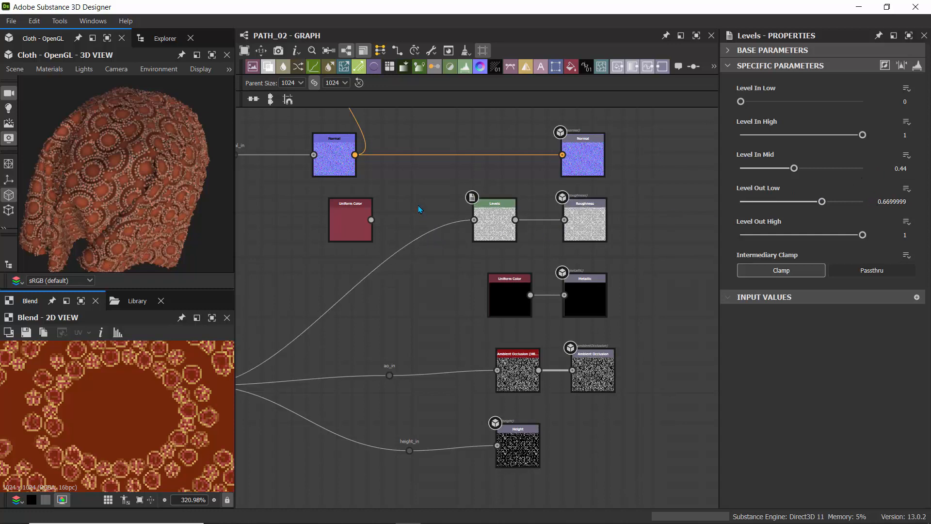
- Add a Uniform Color node, connect it to the Roughness output and inspect the cloth under rotated lighting
click(573, 67)
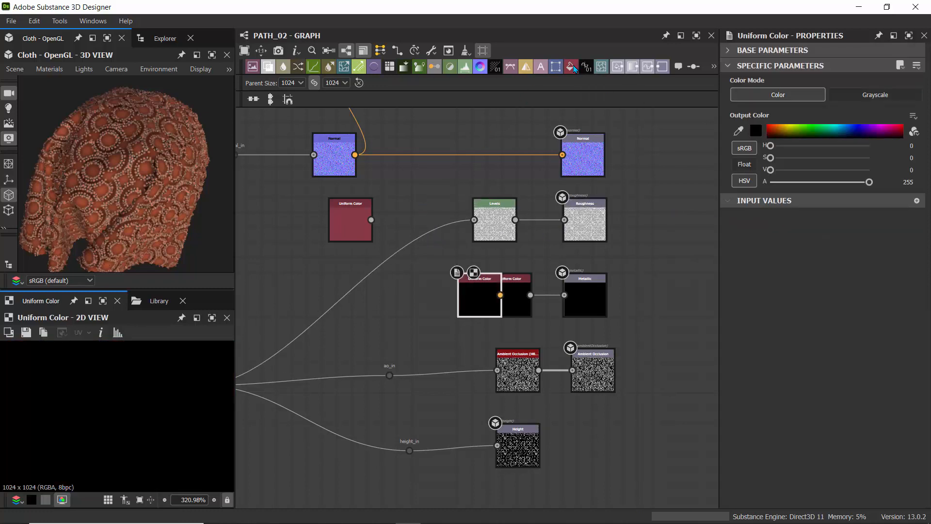
drag(490, 288, 564, 220)
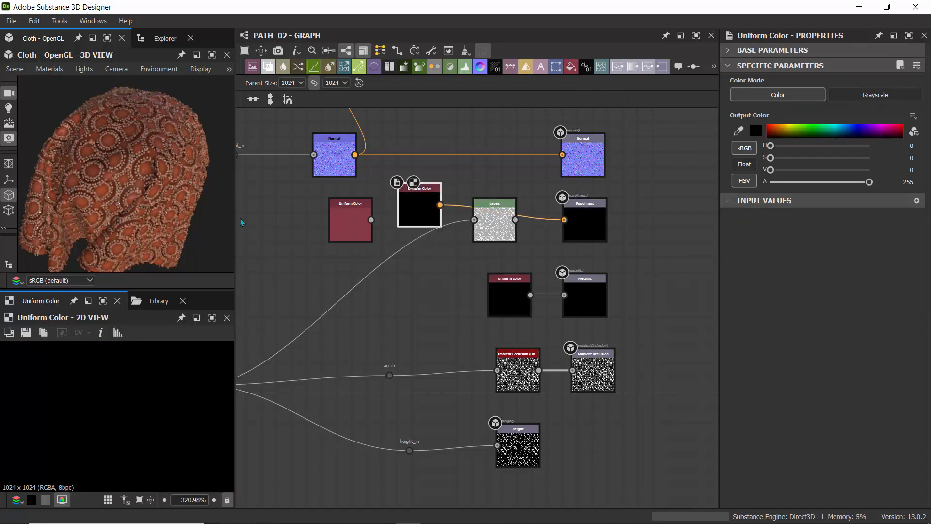
drag(84, 131, 107, 131)
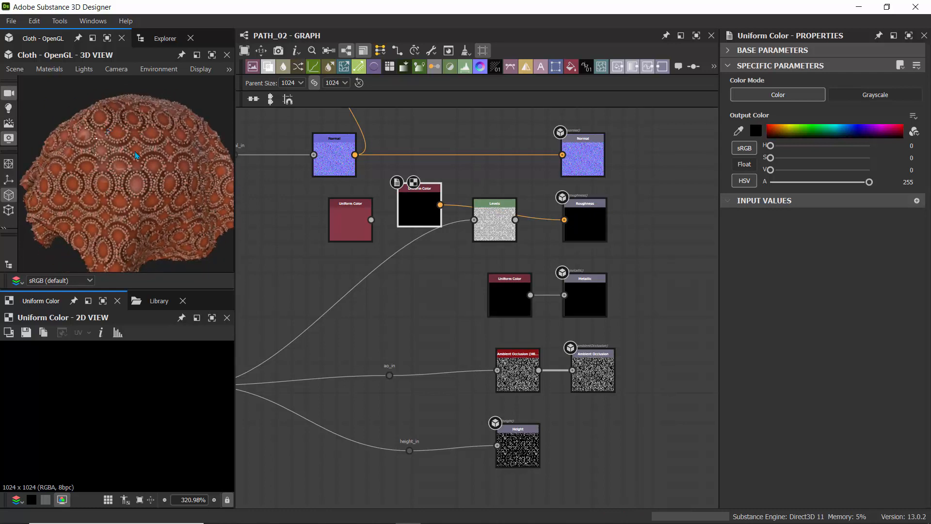
drag(119, 167, 36, 171)
ctrl+shift+right_drag(36, 171, 167, 173)
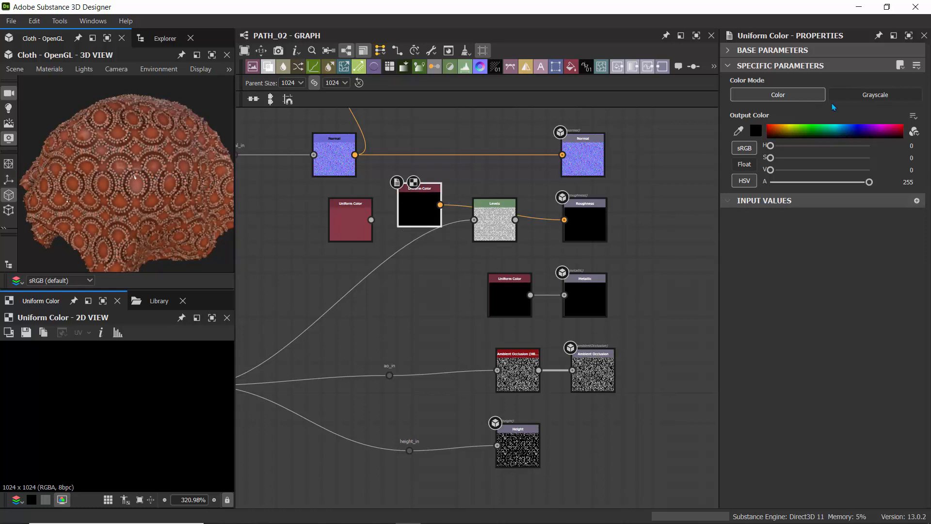
- Set the new Uniform Color node to Grayscale with a level of 176, and reconnect Levels to the Roughness output
click(853, 97)
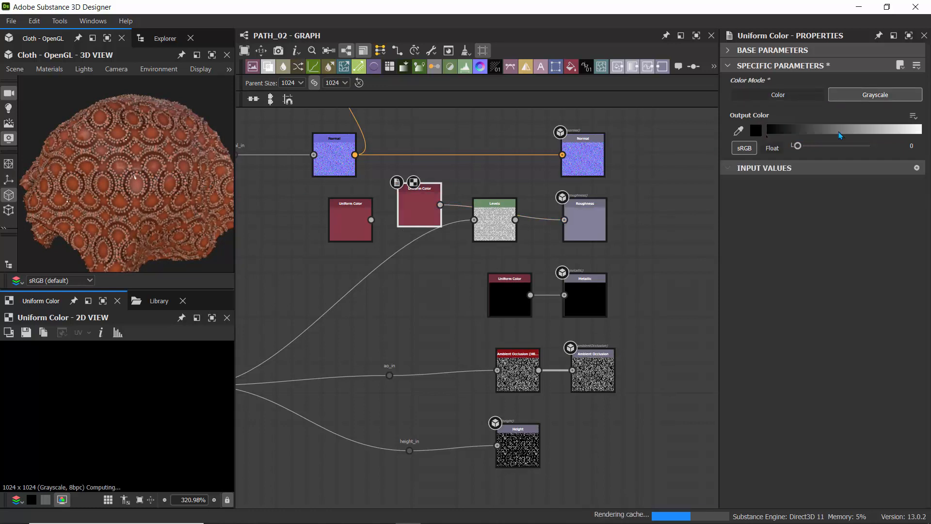
click(874, 131)
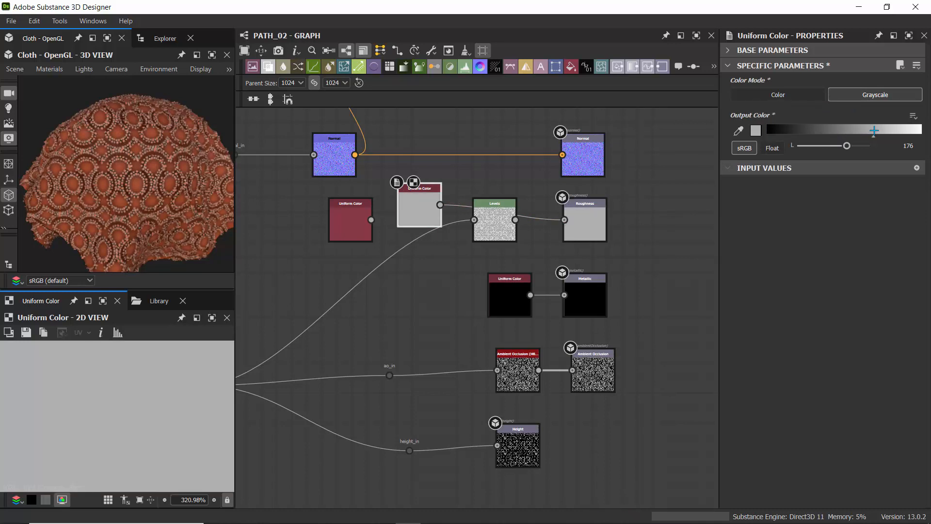
drag(96, 174, 164, 158)
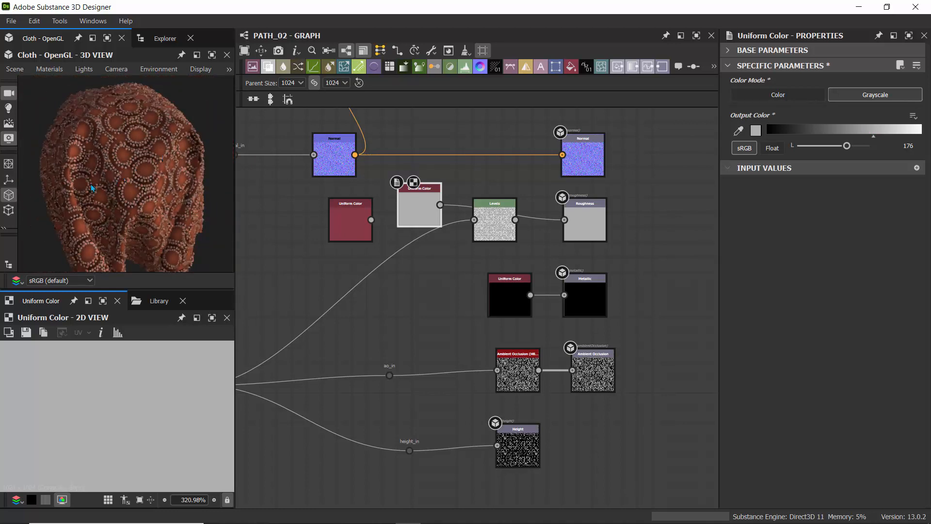
drag(516, 221, 581, 218)
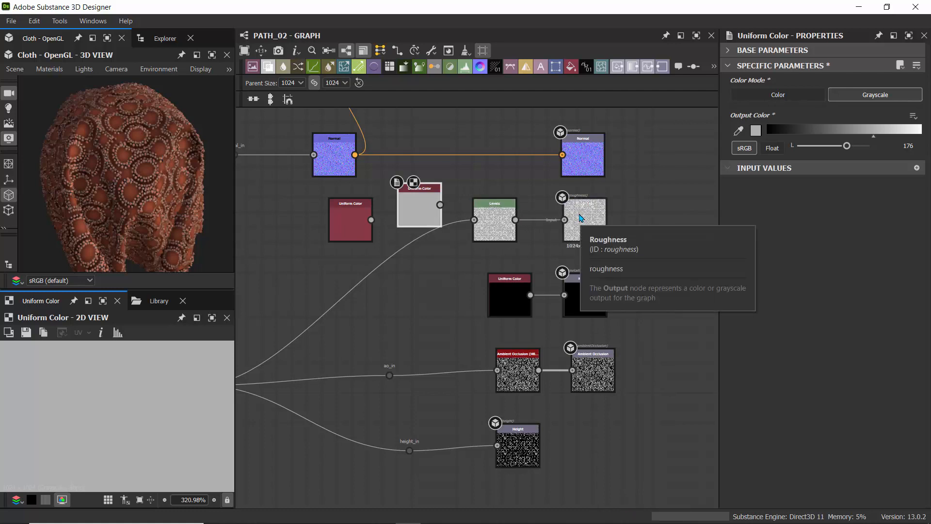
- Review the Ambient Occlusion (HBAO) node's parameters and look the node up in the node search with "amb"
middle_drag(444, 316, 410, 242)
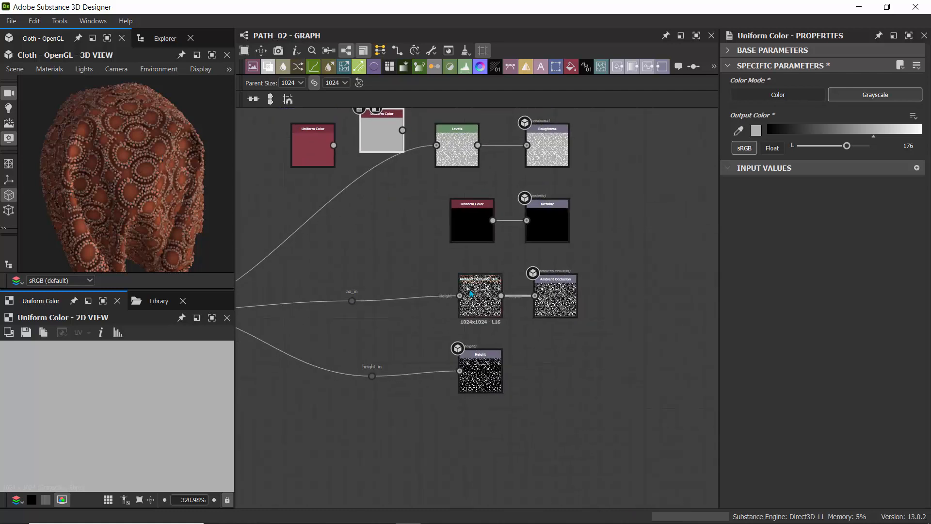
scroll(467, 296, up, 4)
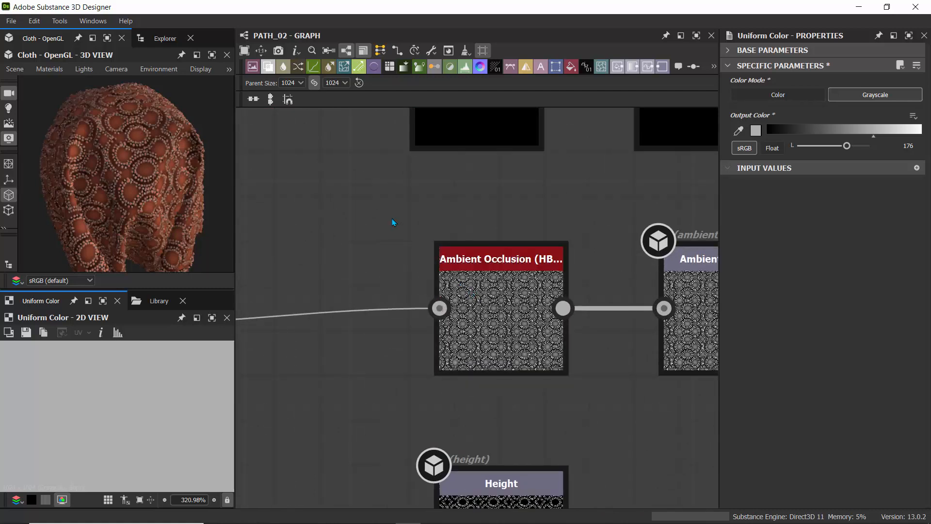
click(497, 306)
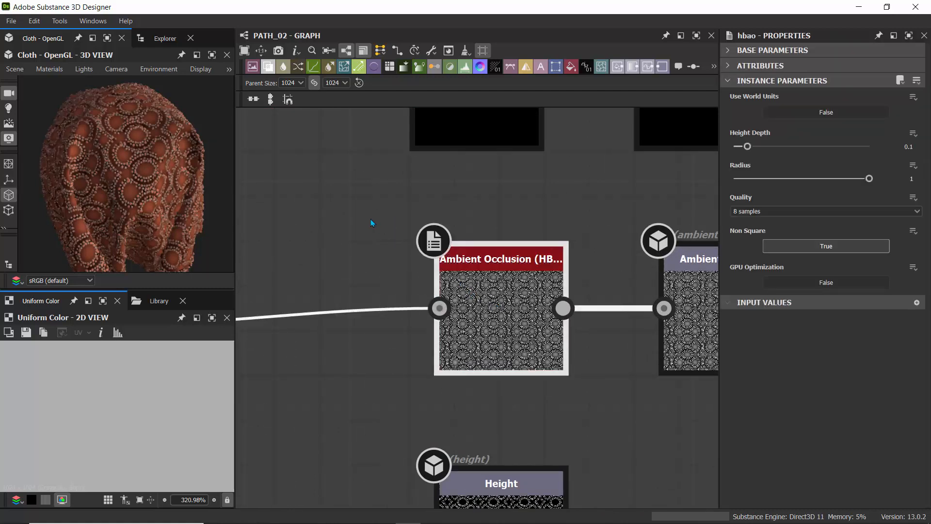
scroll(371, 219, down, 3)
key(space)
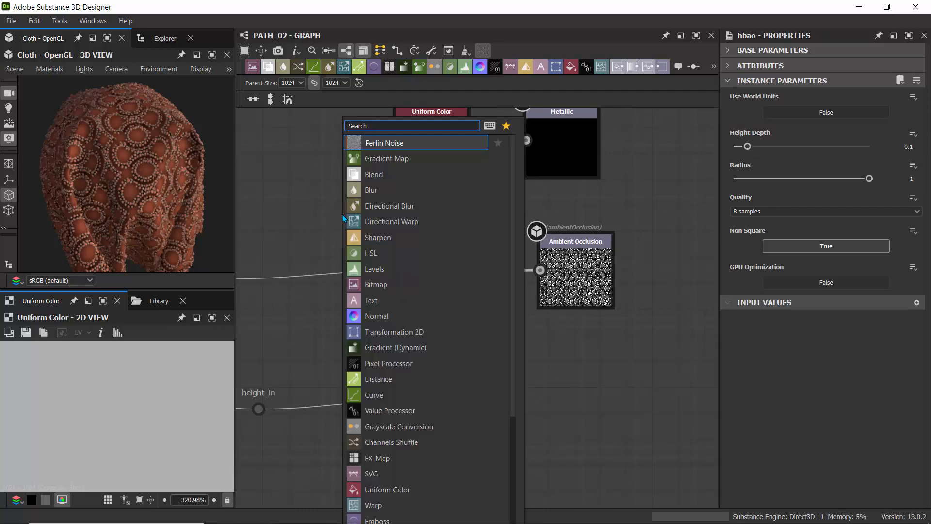
text(amb)
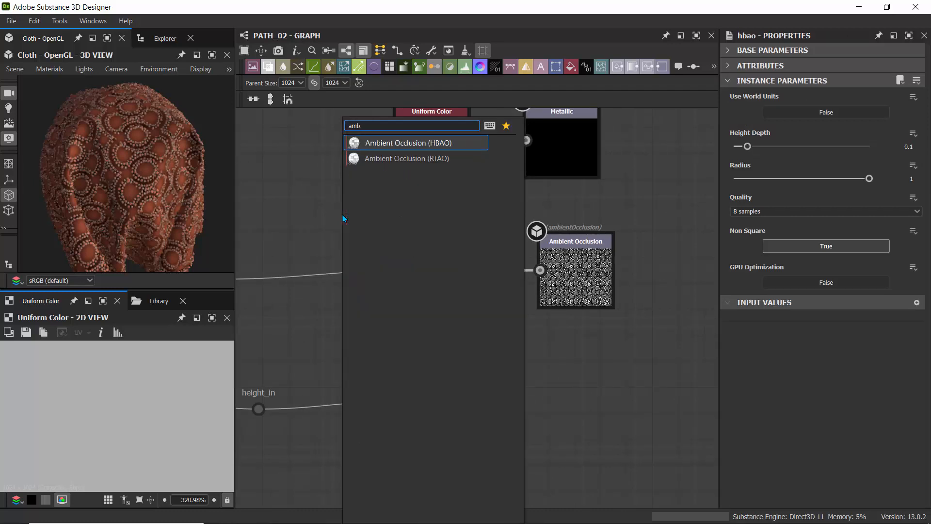
click(390, 144)
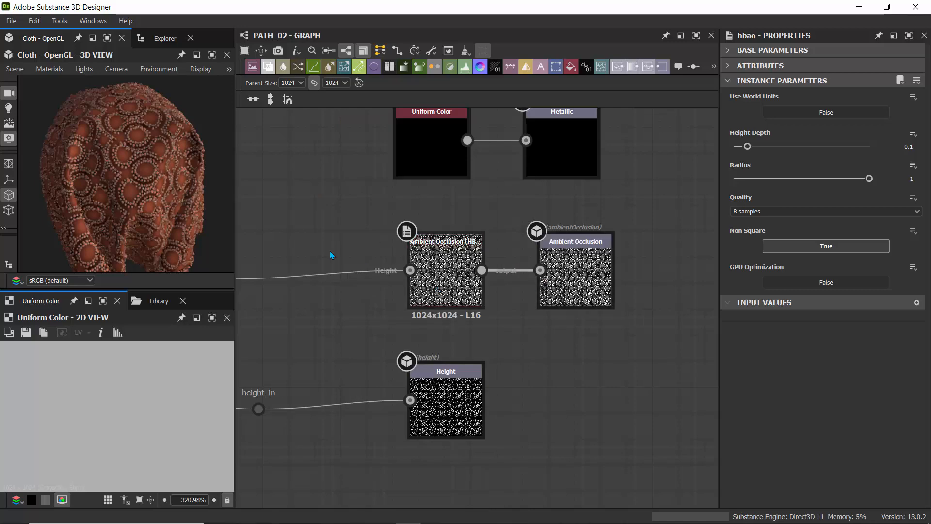
- Show the Blend node that feeds the output branches in the 2D view and inspect its pattern and the cloth
scroll(313, 222, down, 4)
middle_drag(291, 202, 585, 201)
click(431, 254)
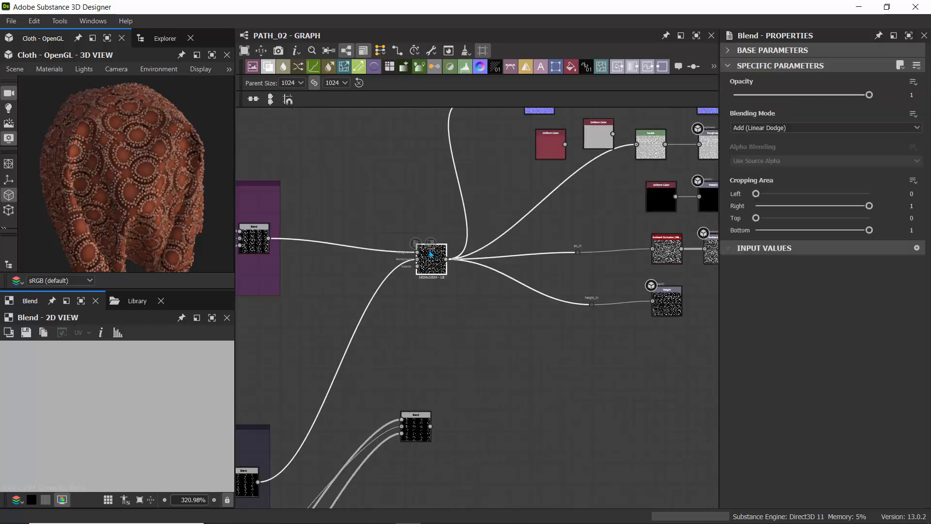
scroll(140, 367, down, 5)
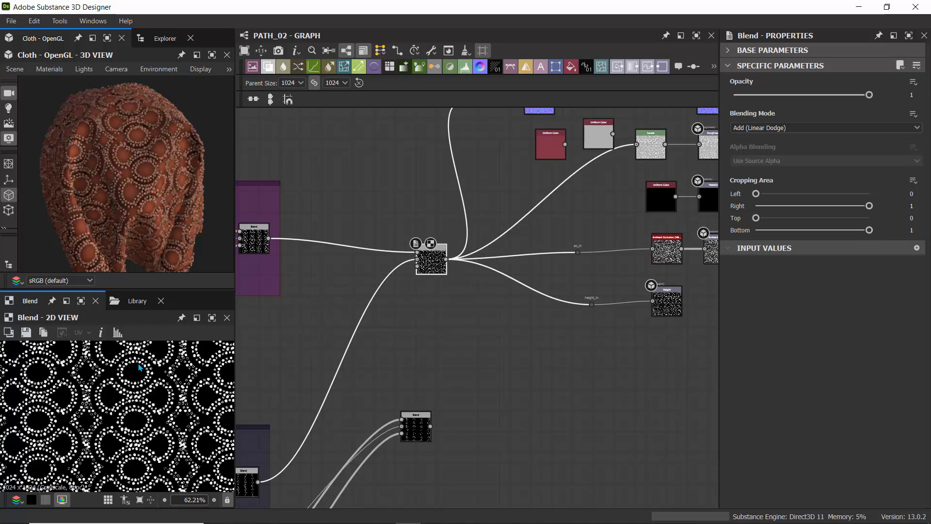
middle_drag(582, 216, 536, 213)
drag(48, 200, 95, 139)
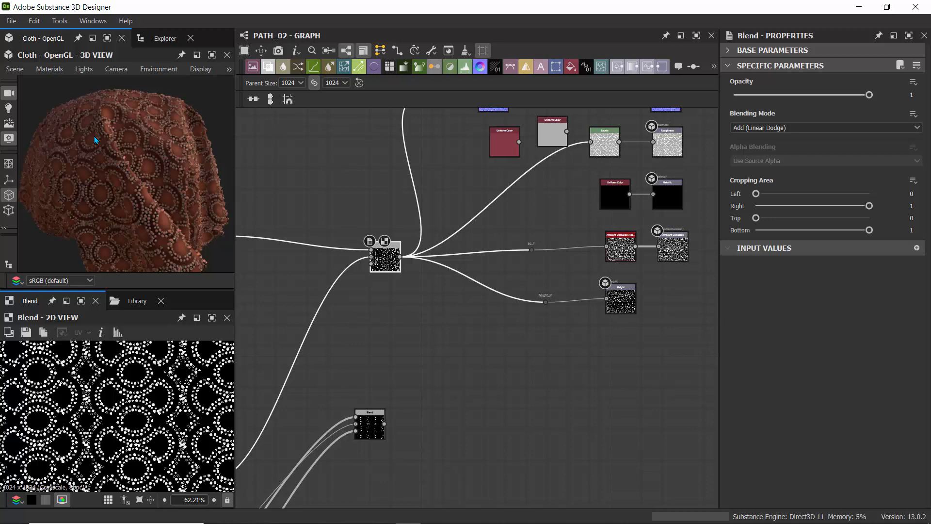
drag(95, 141, 107, 189)
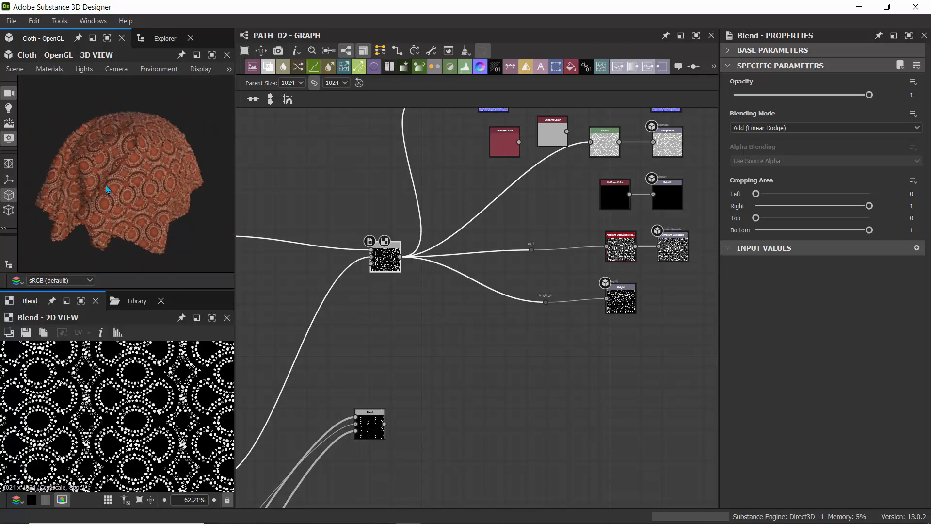